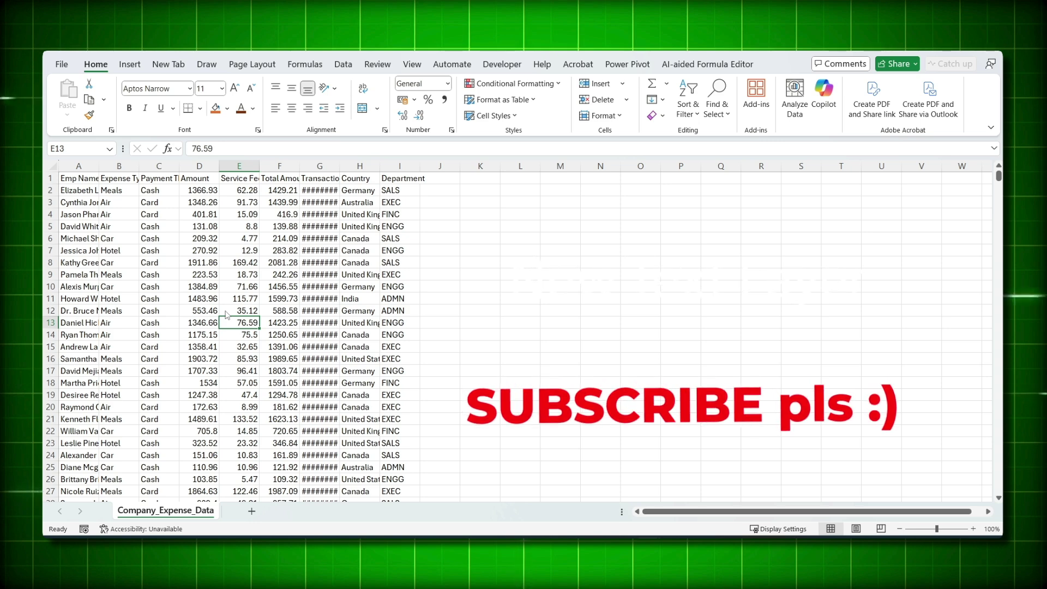
Convert the expense data into a table with headers using Ctrl+T.
left_click(175, 273)
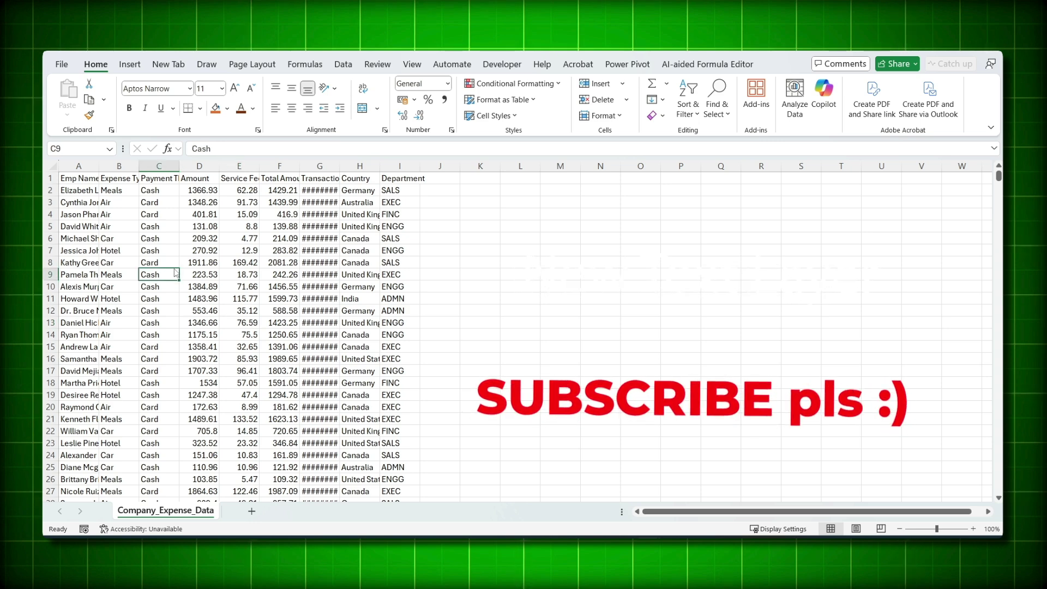
key("ctrl+t")
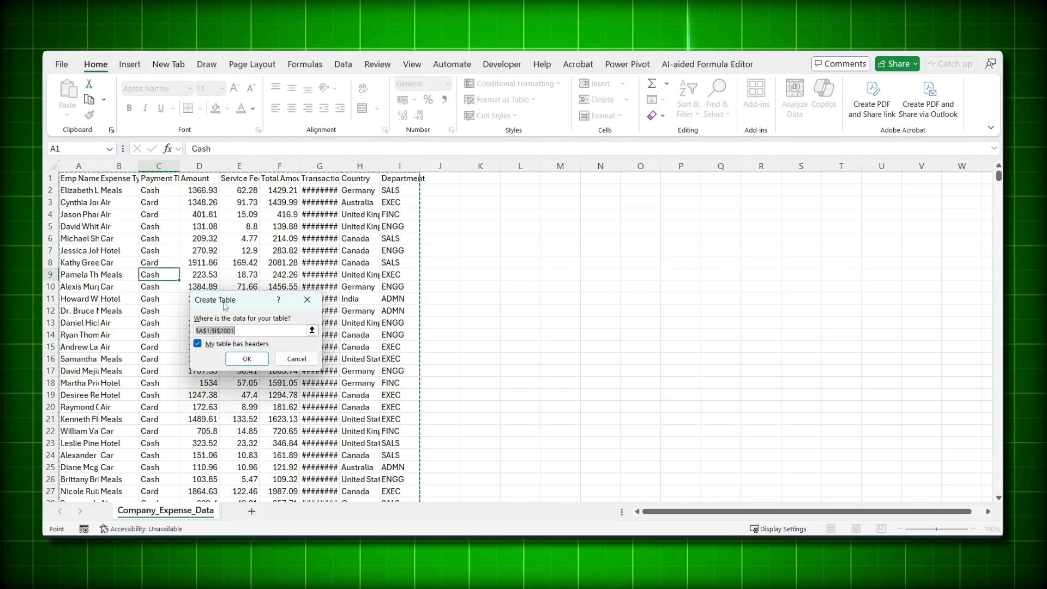
left_click_drag(225, 306, 223, 224)
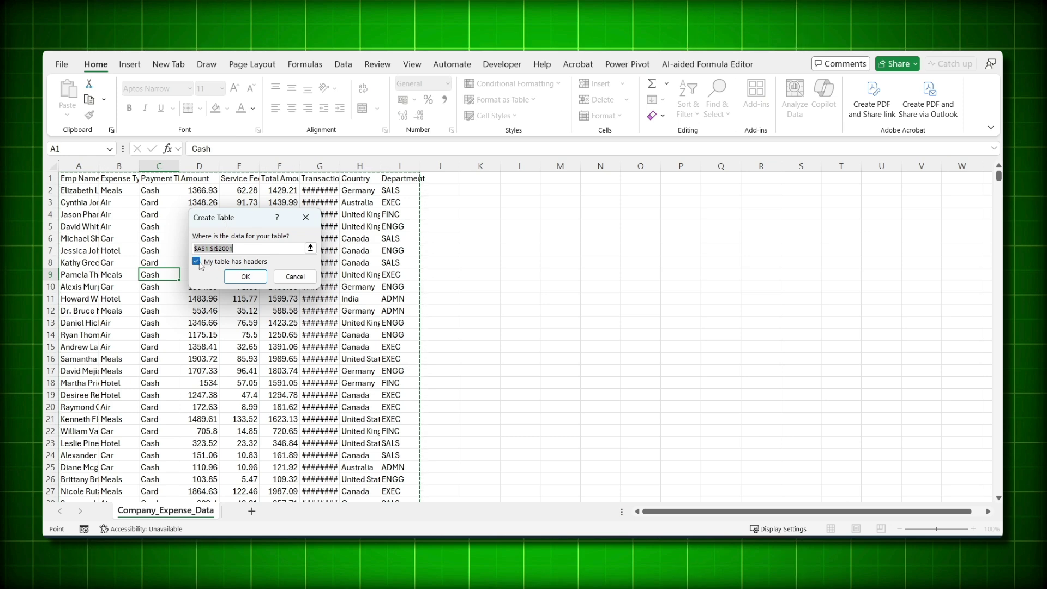
left_click(259, 278)
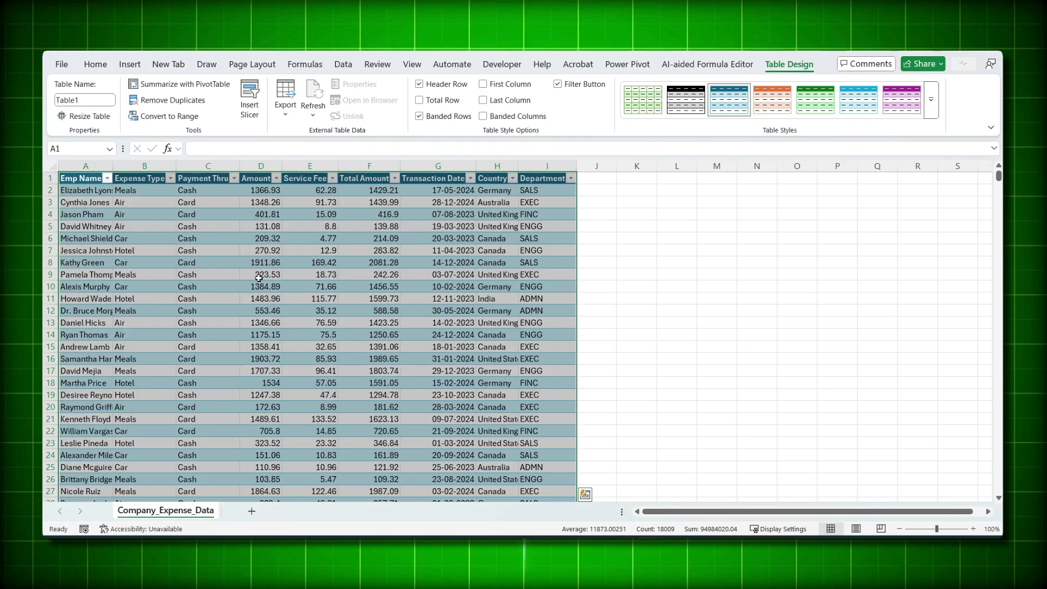
Rename the table to source1.
left_click(90, 101)
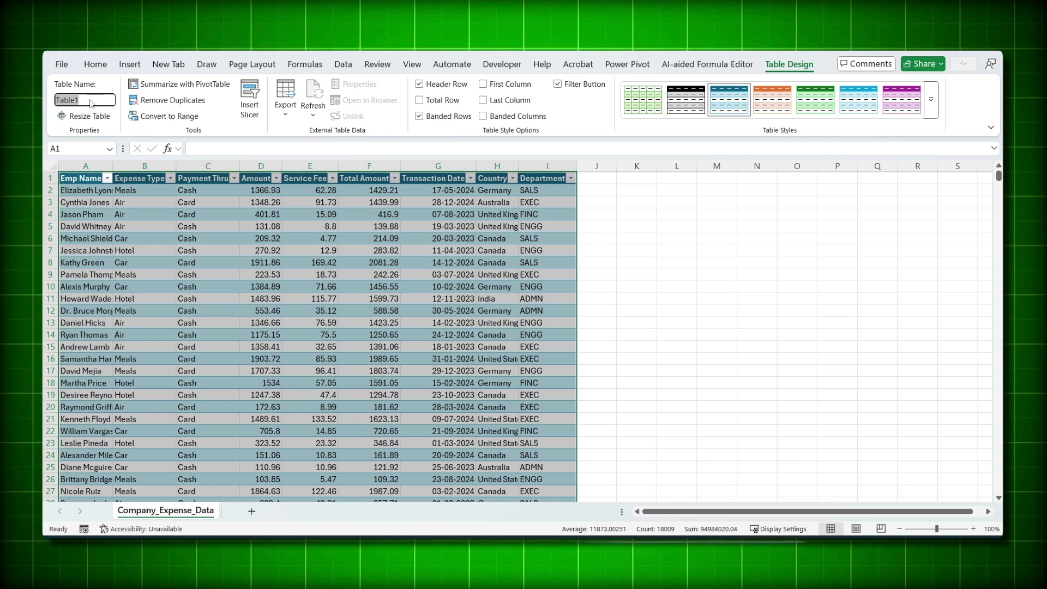
type("source1")
left_click(144, 201)
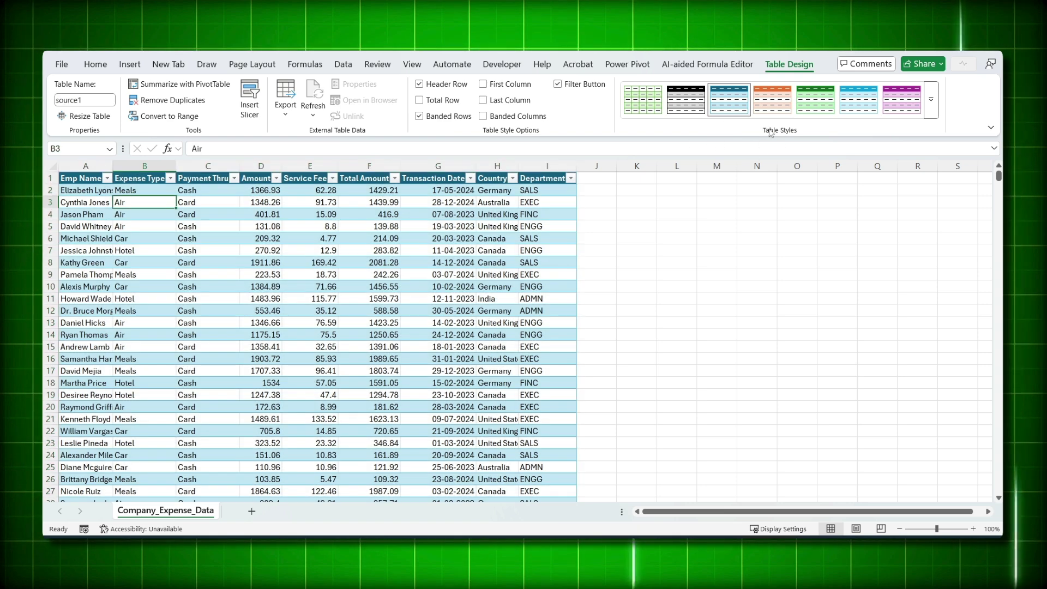
Apply the None table style and add a new blank Sheet1.
left_click(932, 100)
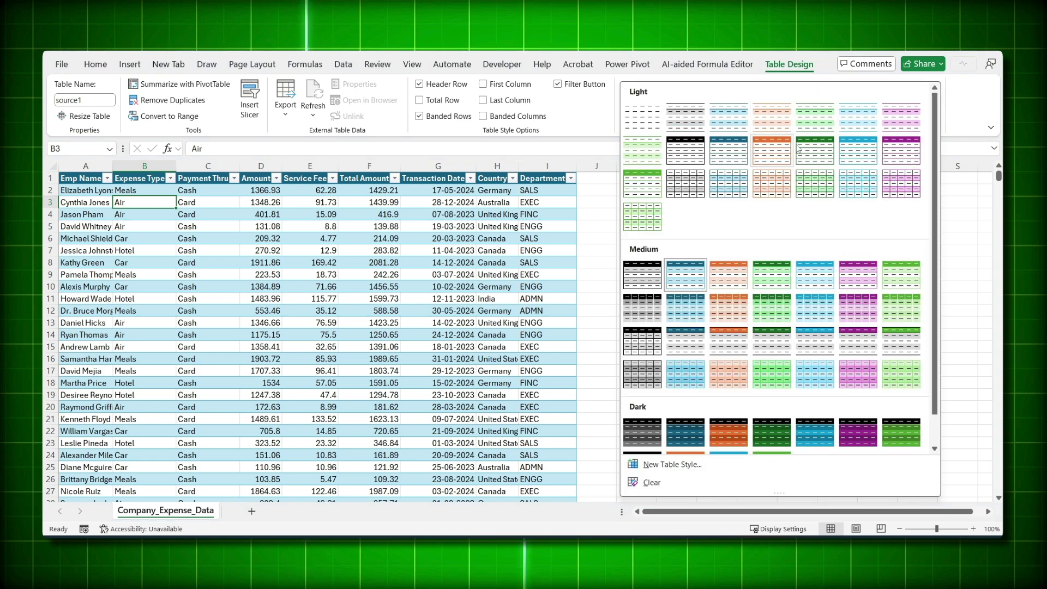
left_click(652, 127)
left_click(185, 335)
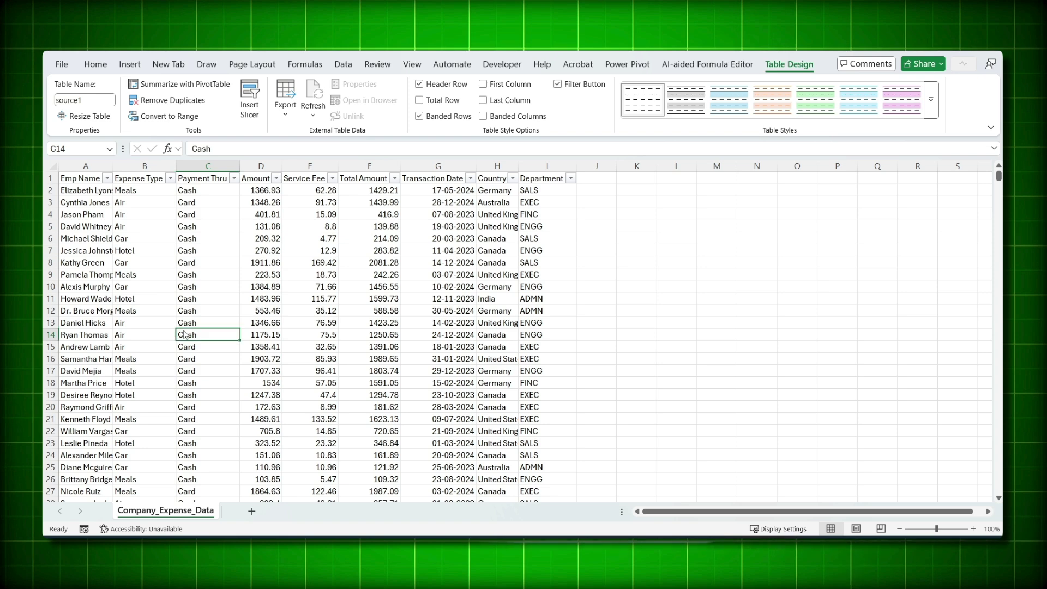
left_click(252, 511)
left_click(130, 63)
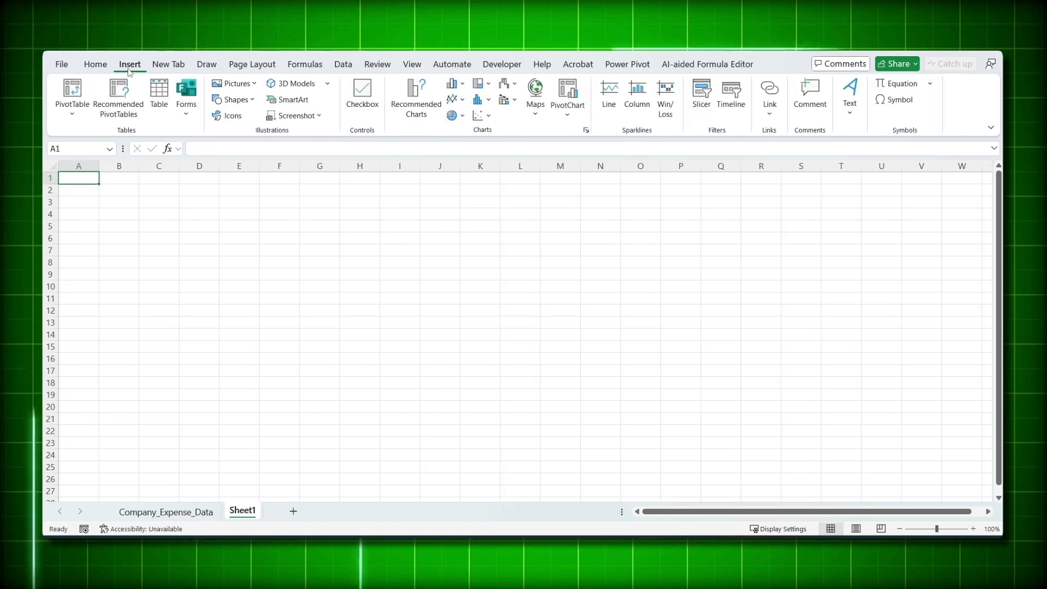
Insert a PivotTable from source1 at Sheet1!$A$1.
left_click(73, 90)
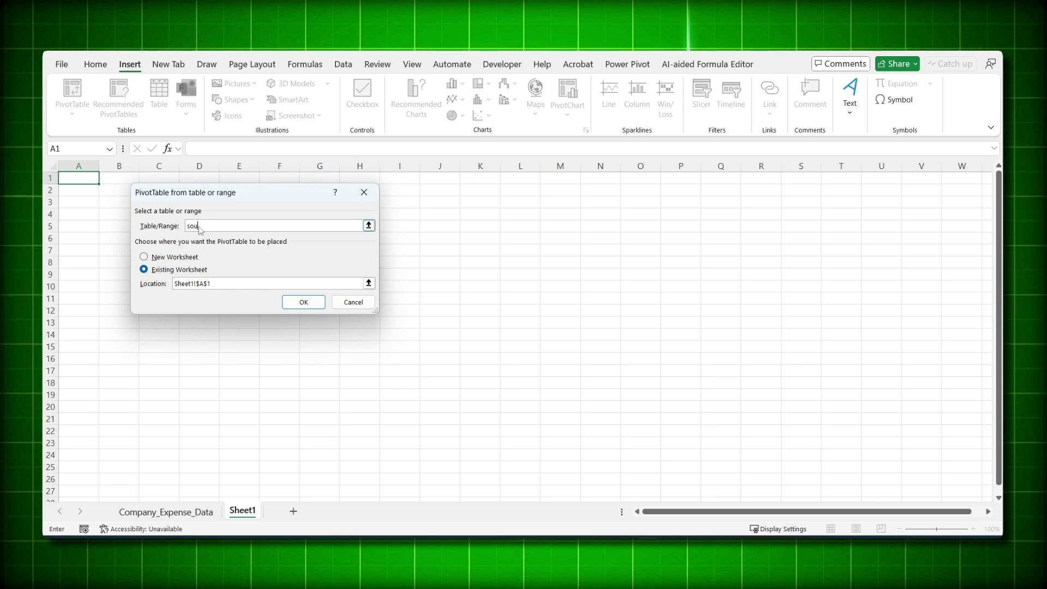
type("source1")
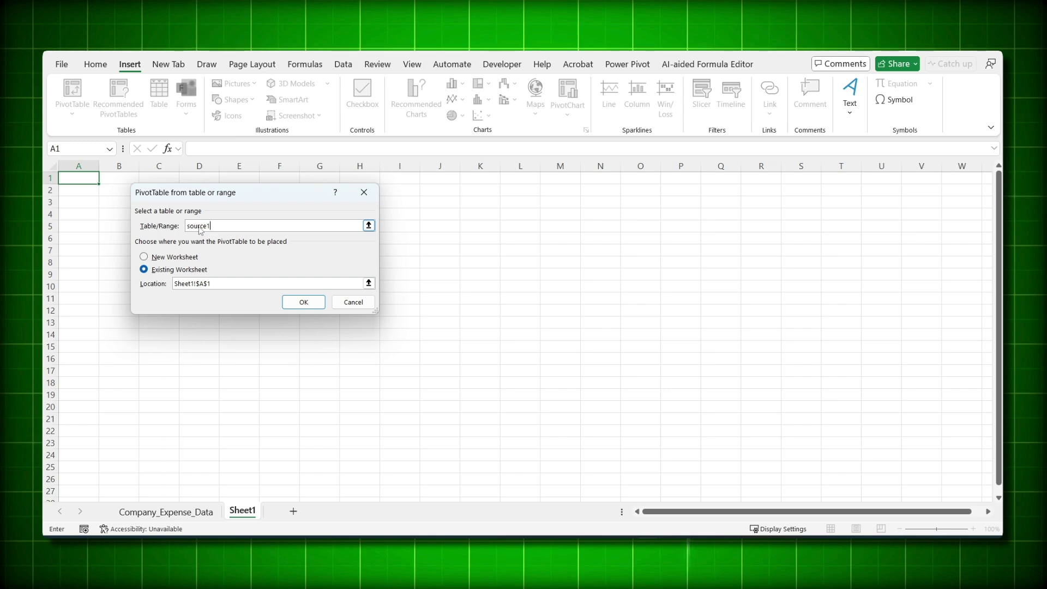
key("Return")
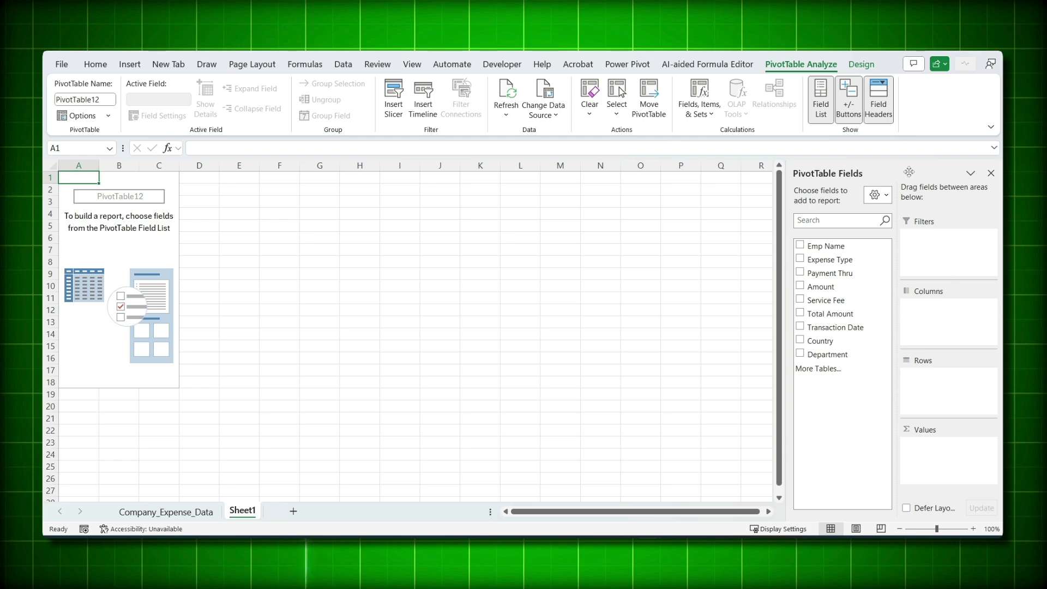
Switch the field list layout to stacked, then back to side-by-side.
left_click(884, 197)
left_click(894, 208)
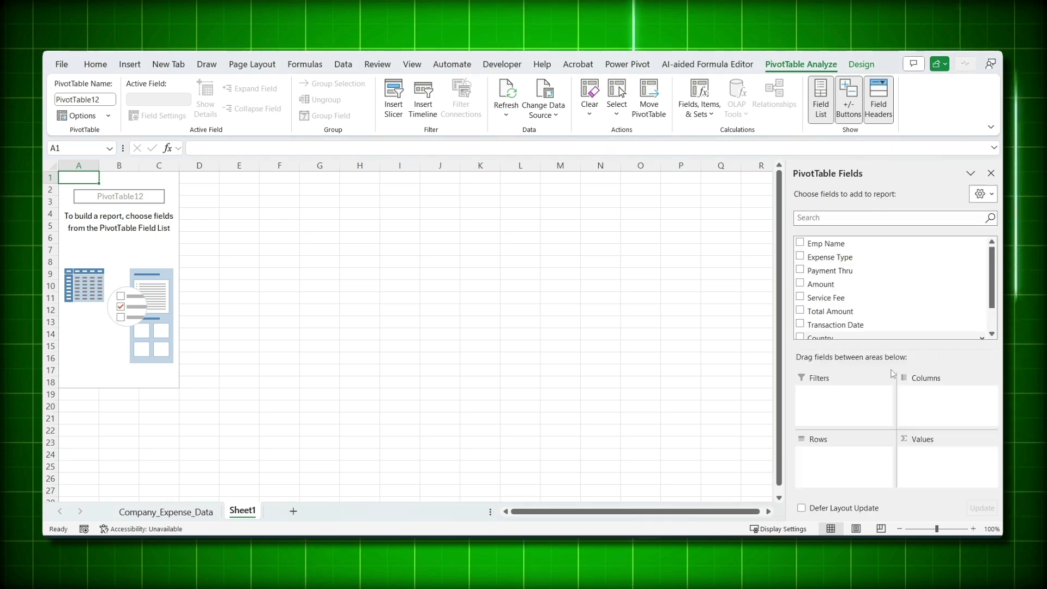
scroll(996, 309, "down", 2)
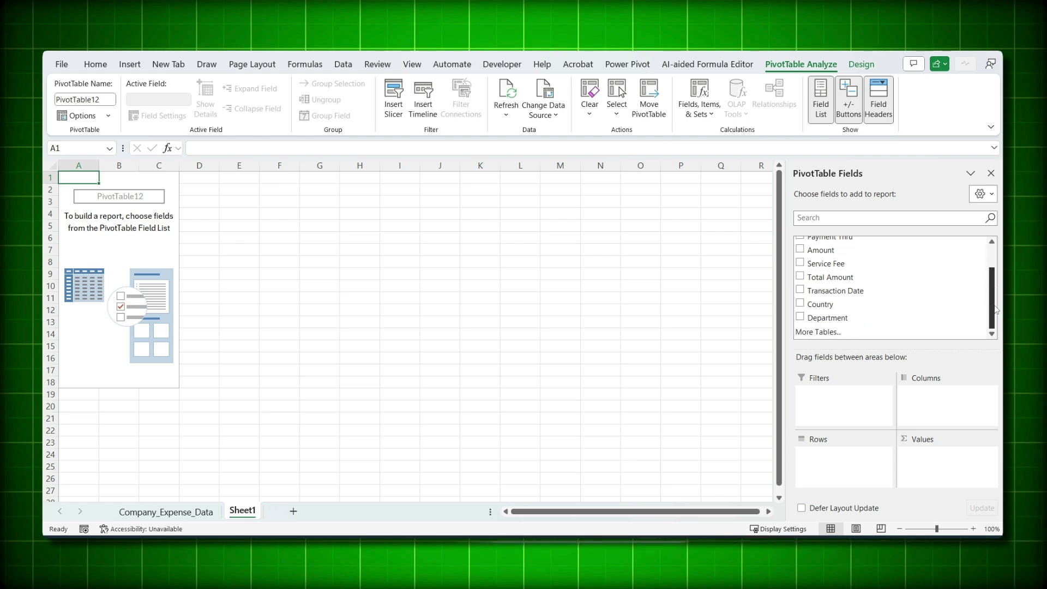
scroll(990, 263, "up", 2)
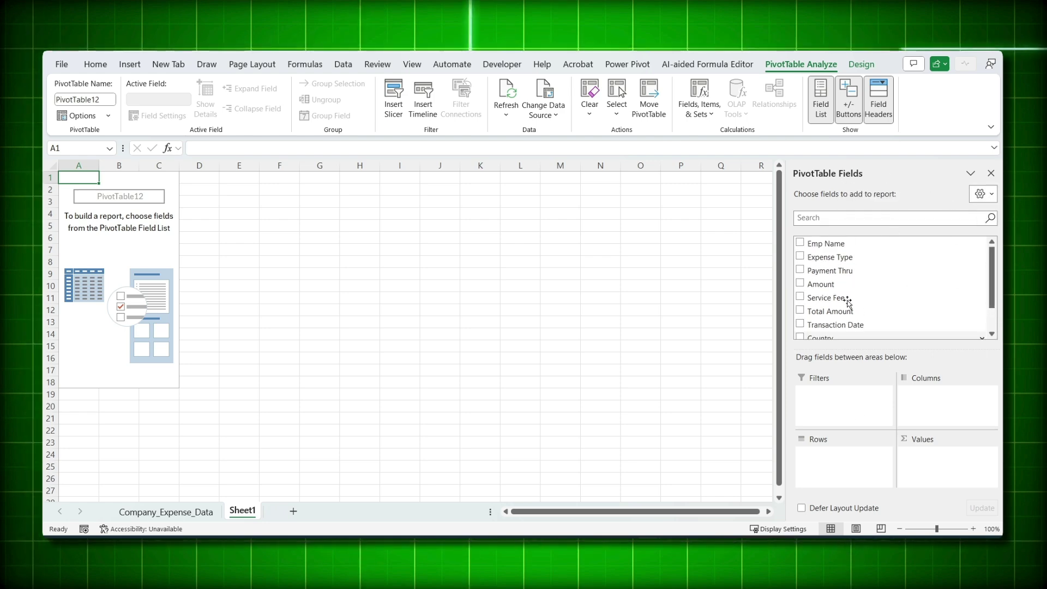
left_click(990, 194)
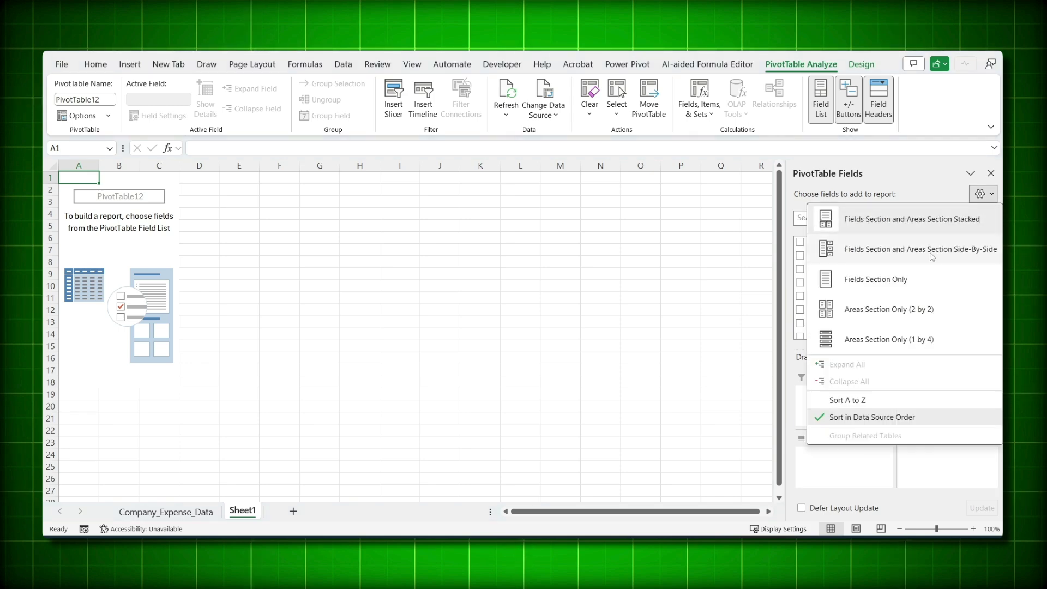
left_click(883, 252)
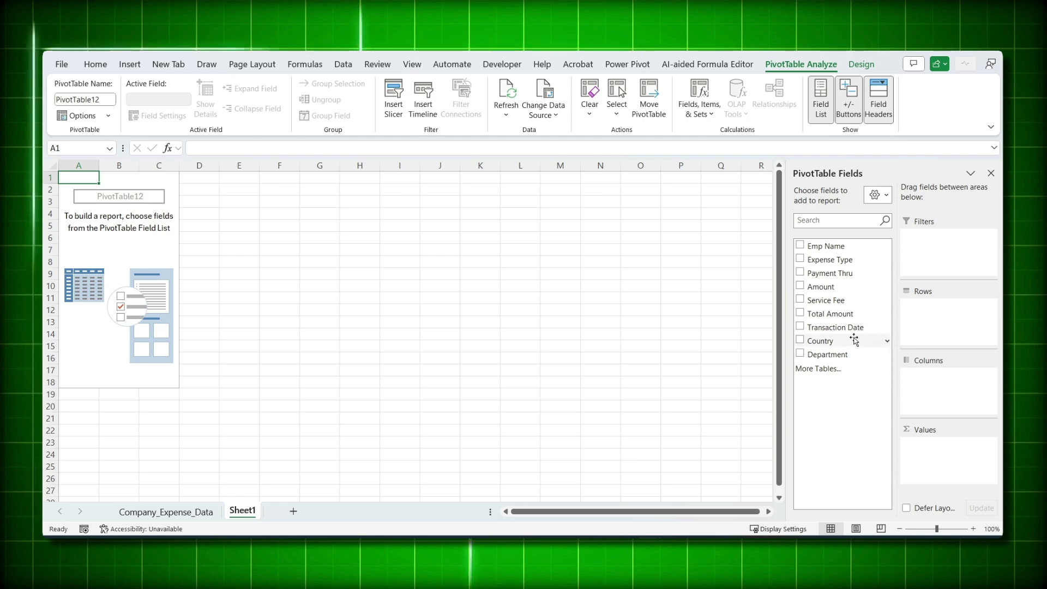
Sum the Total Amount field and name the PivotTable Total Amount.
left_click(833, 316)
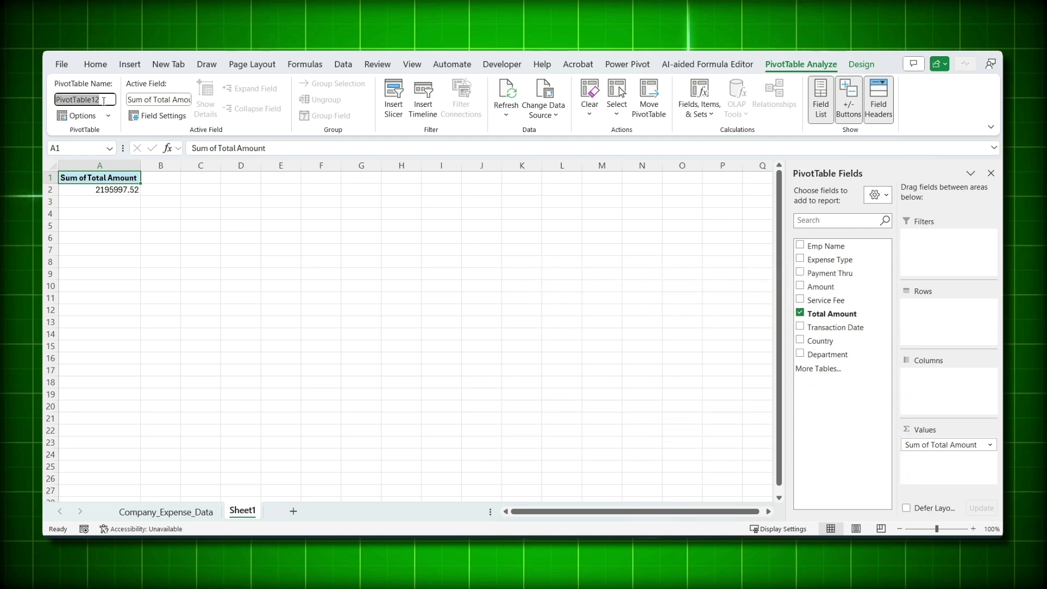
type("al Amount")
key("Return")
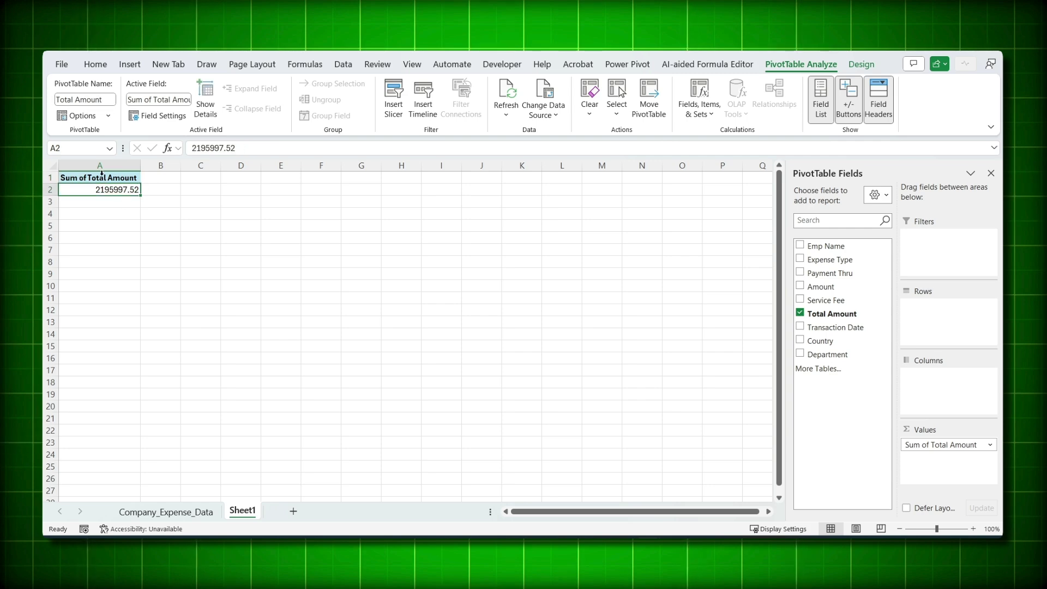
Change the value field's custom name from 'Sum of Total Amount' to 'Total Amount '.
double_click(101, 173)
left_click(221, 167)
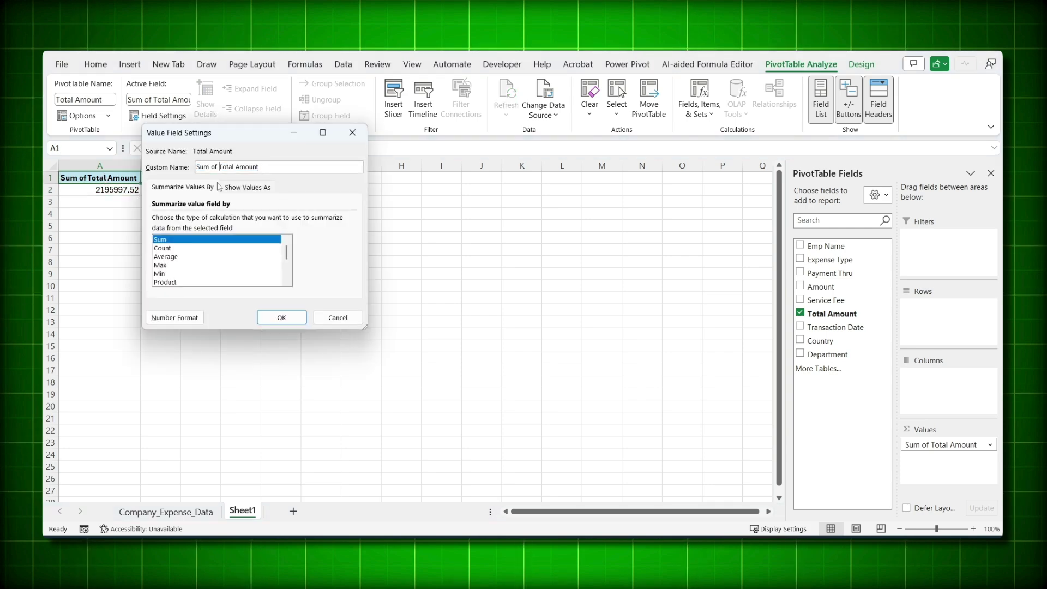
key("BackSpace")
key("BackSpace")
key("BackSpace")
key("BackSpace")
key("BackSpace")
key("BackSpace")
key("BackSpace")
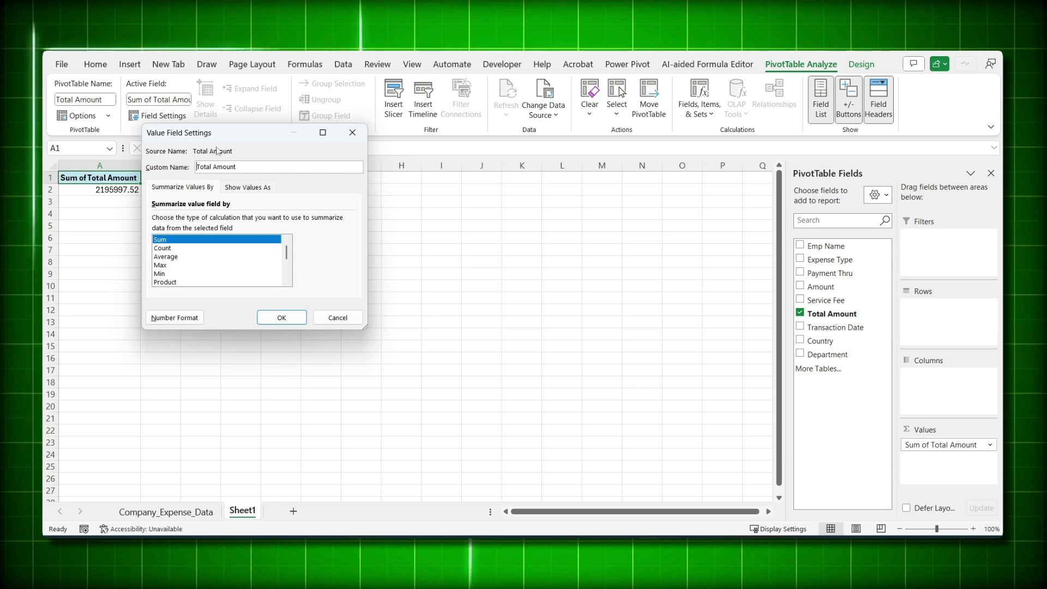
left_click(278, 317)
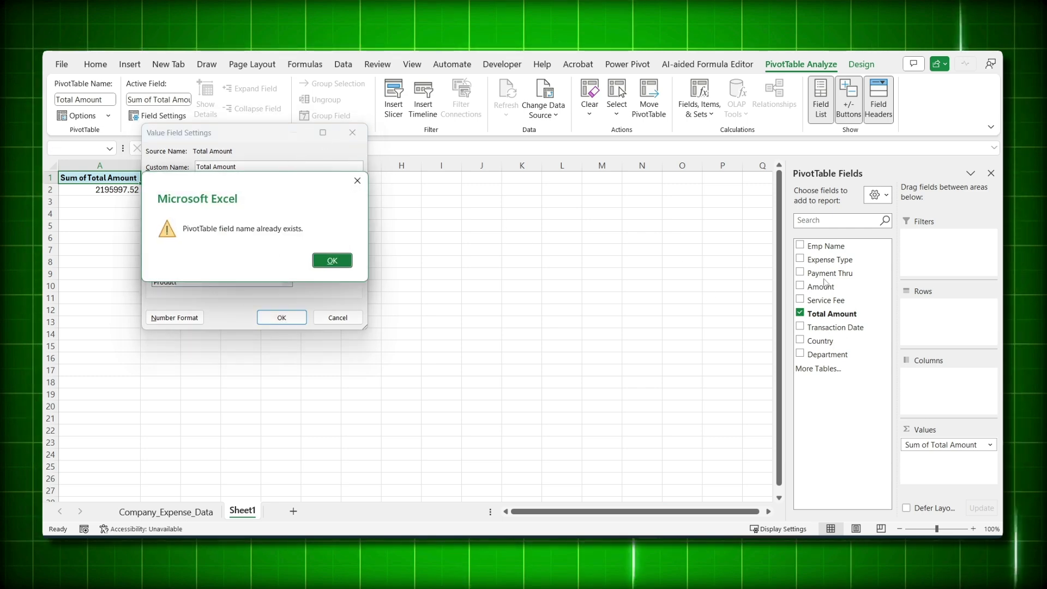
left_click(323, 262)
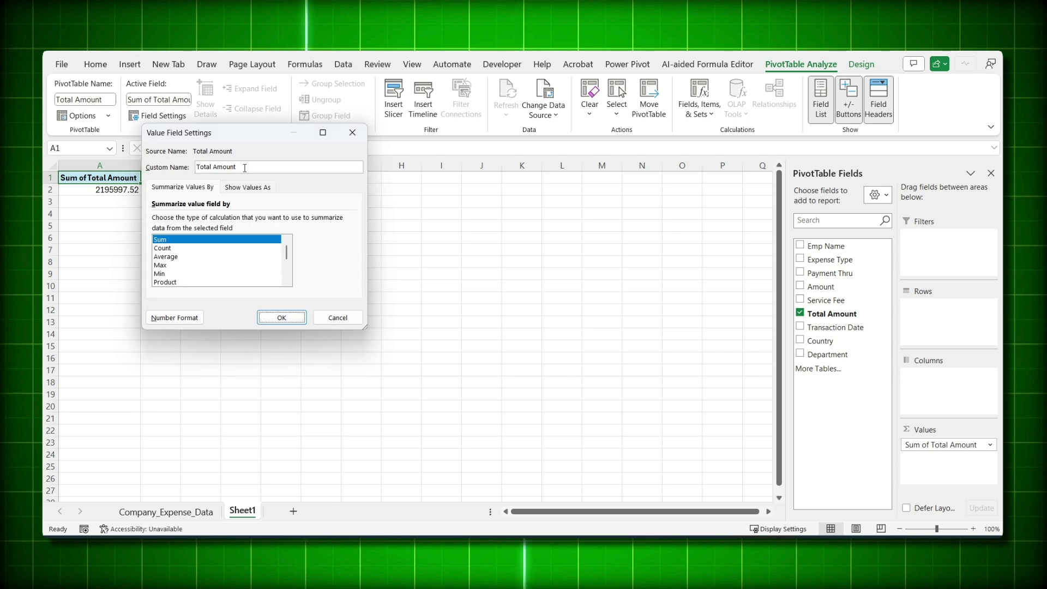
left_click(244, 168)
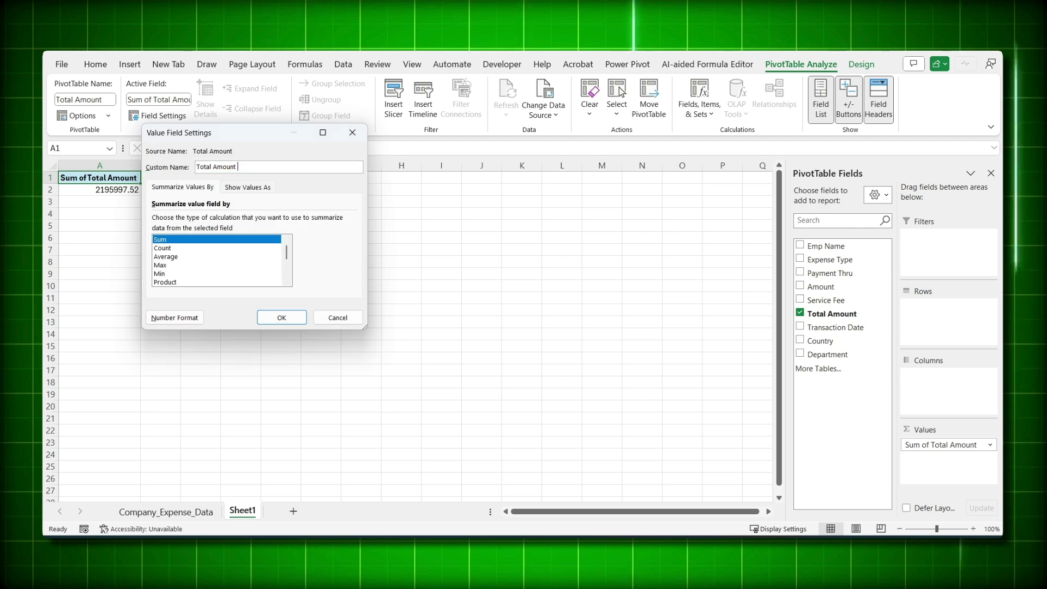
left_click(281, 317)
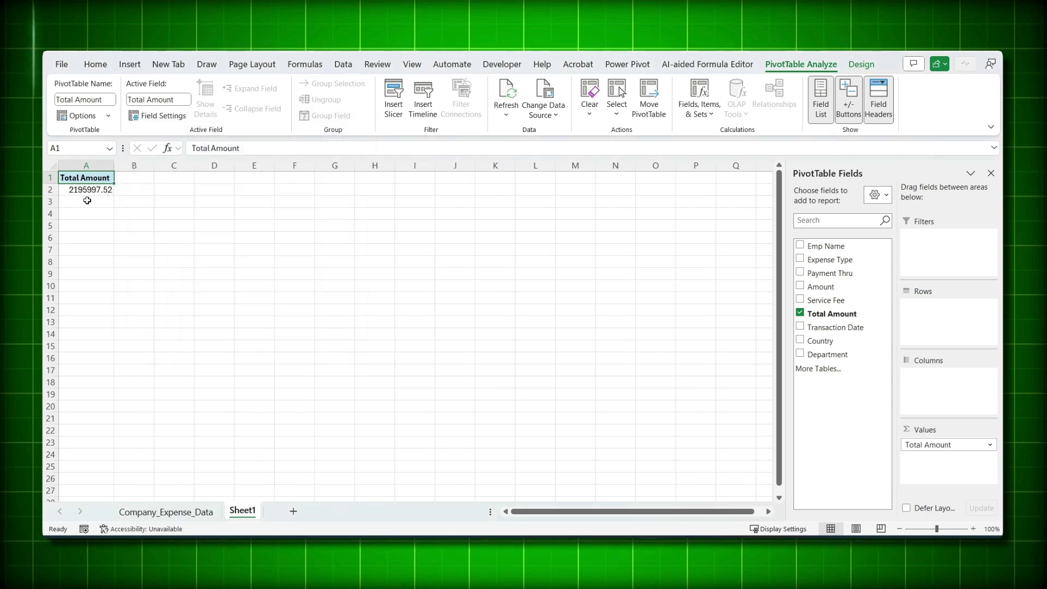
Paste a trial copy of the A1:A2 pivot at A6, then delete it.
left_click(86, 226)
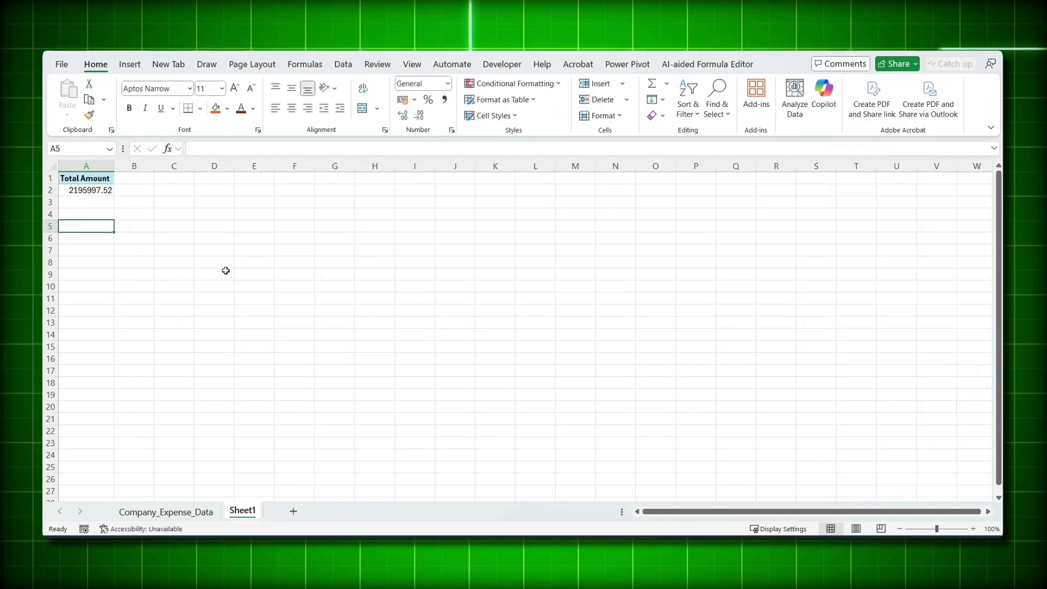
left_click_drag(99, 183, 90, 191)
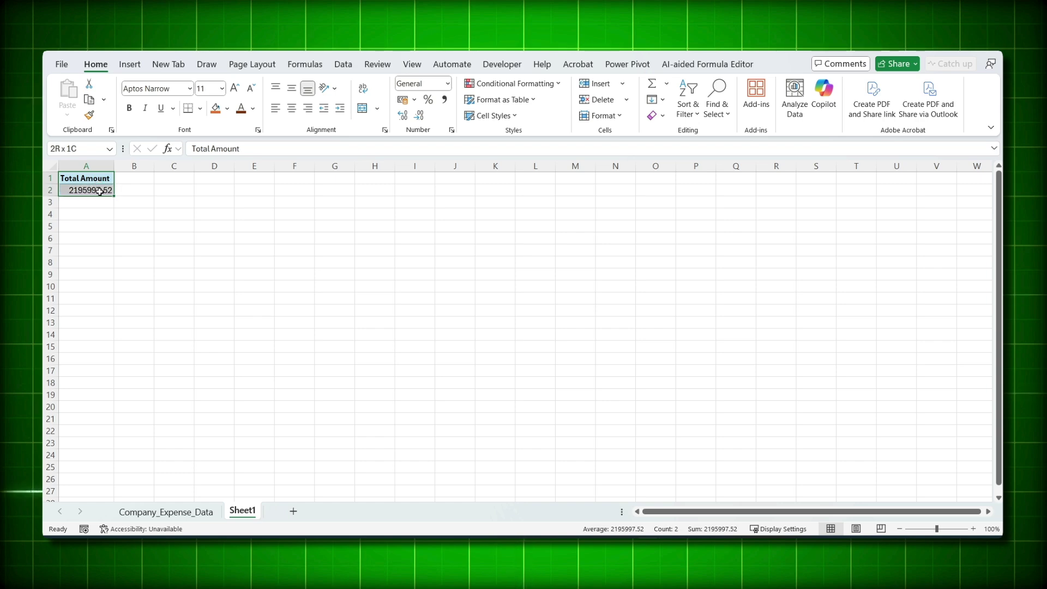
key("ctrl+c")
left_click(85, 237)
key("ctrl+v")
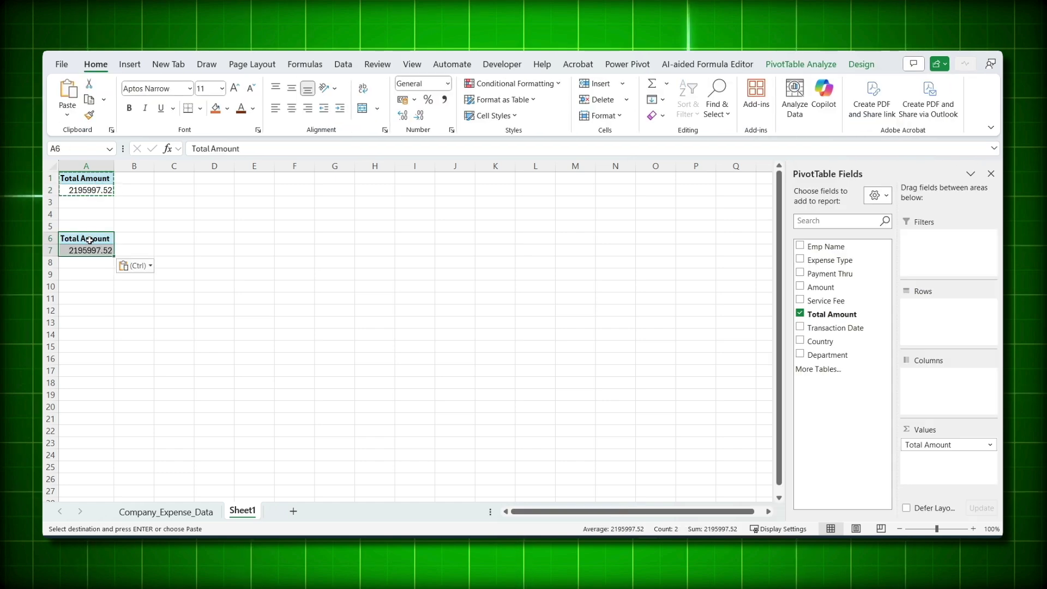
key("Delete")
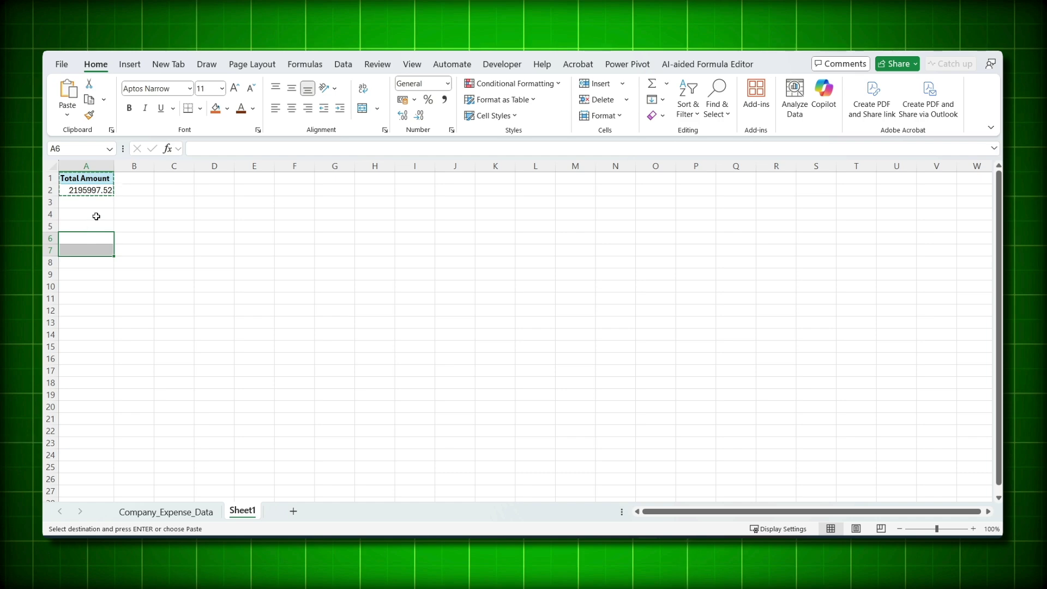
Enable Allow multiple filters per field in the pivot's Totals & Filters options.
left_click(92, 179)
right_click(93, 179)
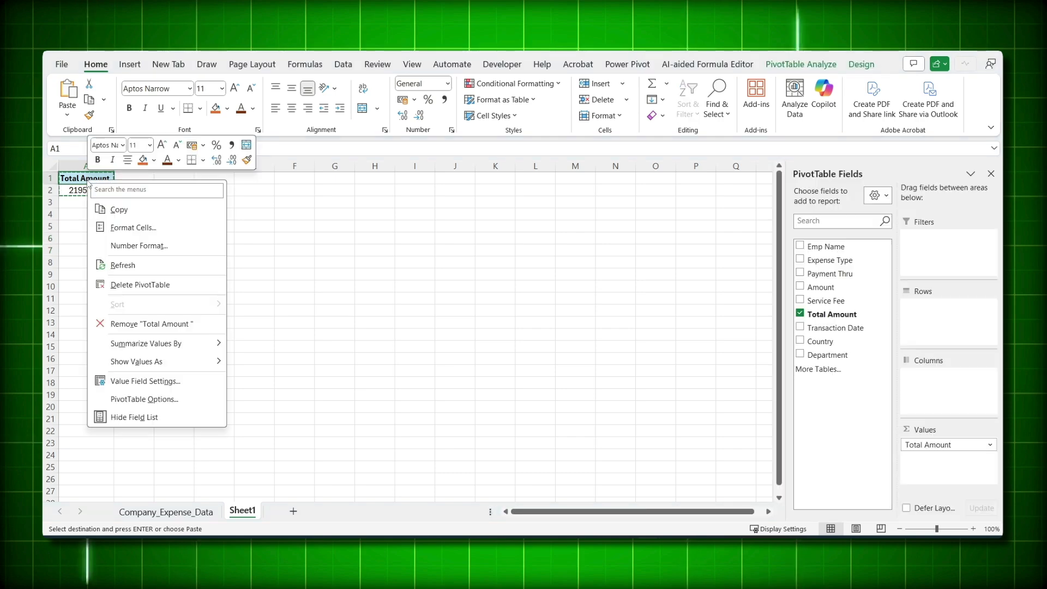
left_click(117, 396)
left_click(330, 220)
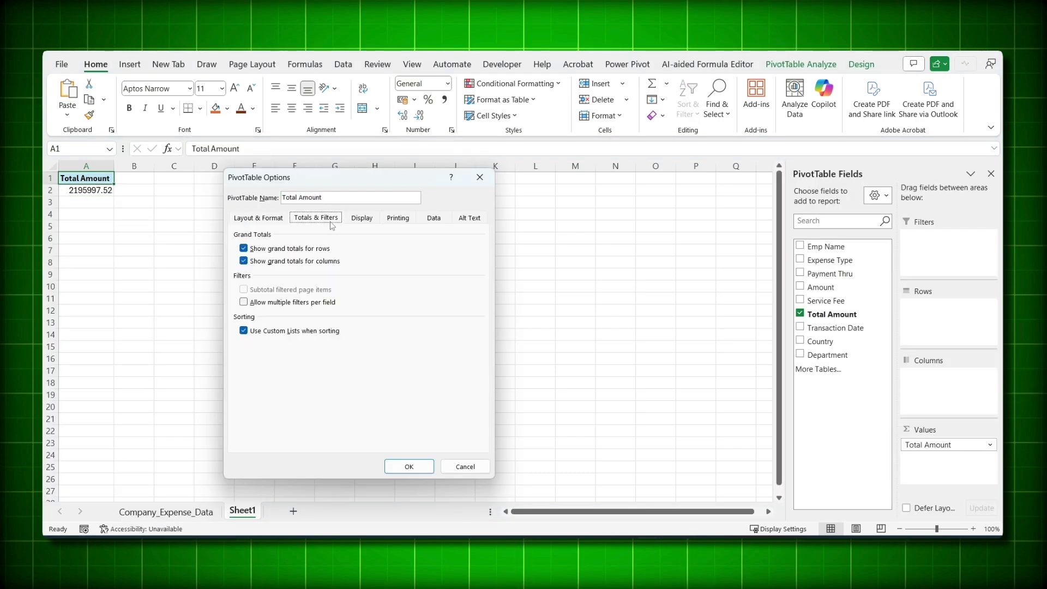
left_click(244, 302)
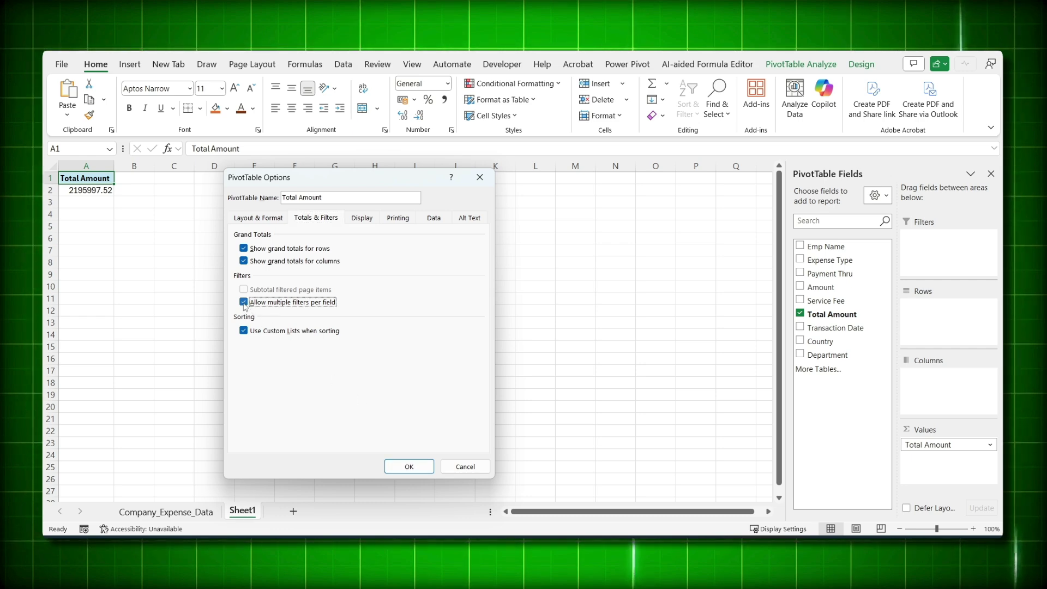
left_click(409, 467)
Copy the pivot table and paste a copy at C5.
key("Down")
key("ctrl+c")
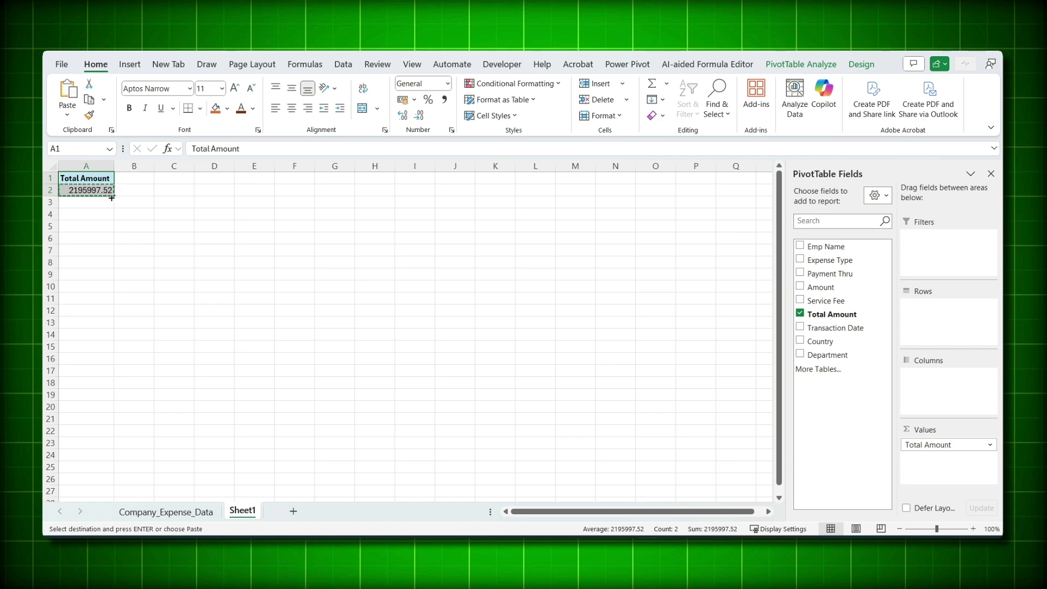
left_click(176, 220)
key("ctrl+v")
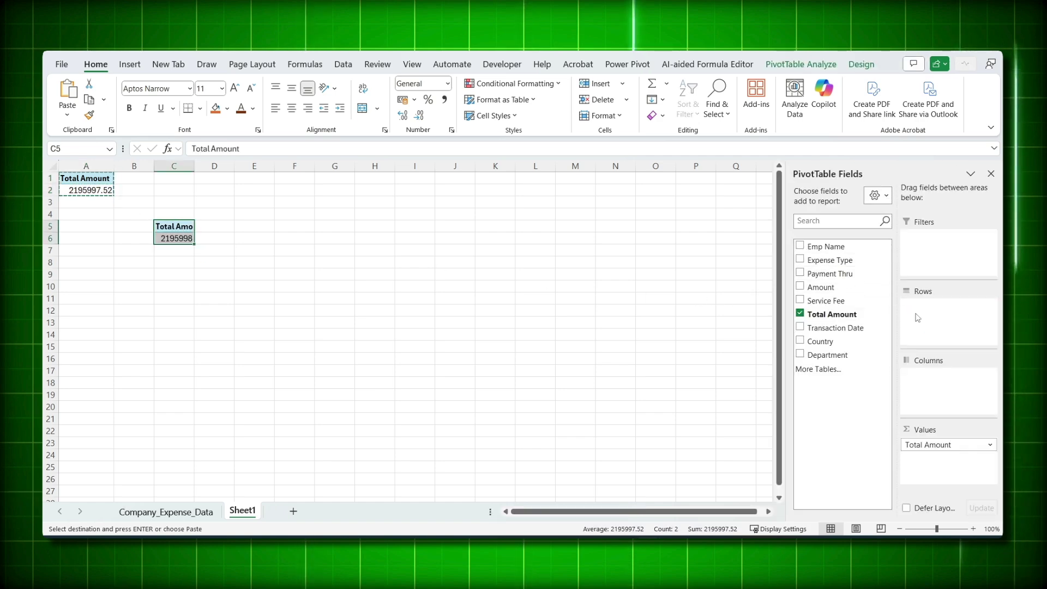
Add Expense Type as rows in the copy and filter them to Air and Hotel.
left_click_drag(918, 317, 922, 308)
left_click(229, 250)
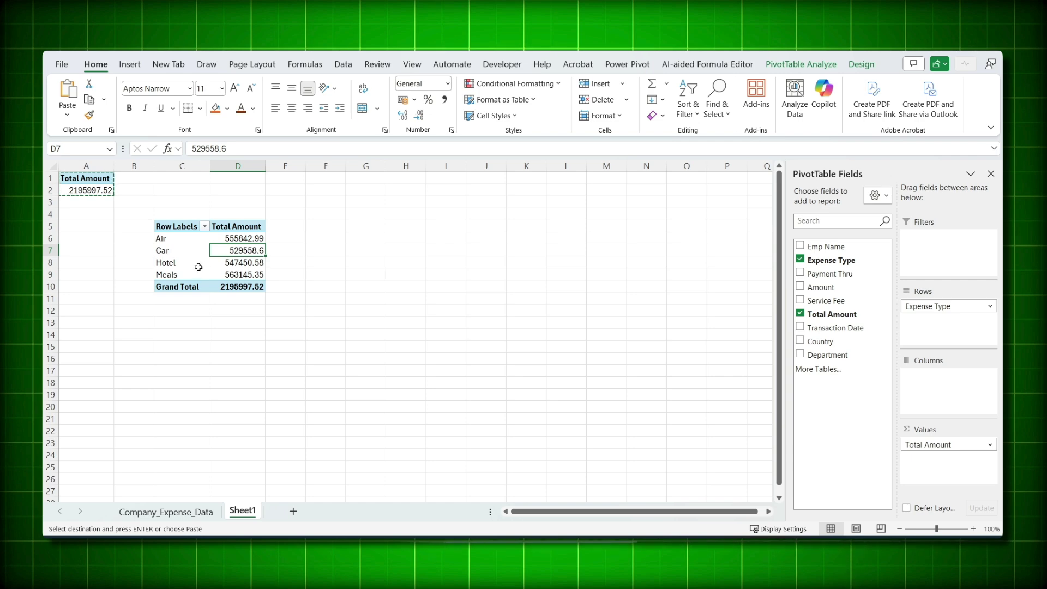
left_click(205, 227)
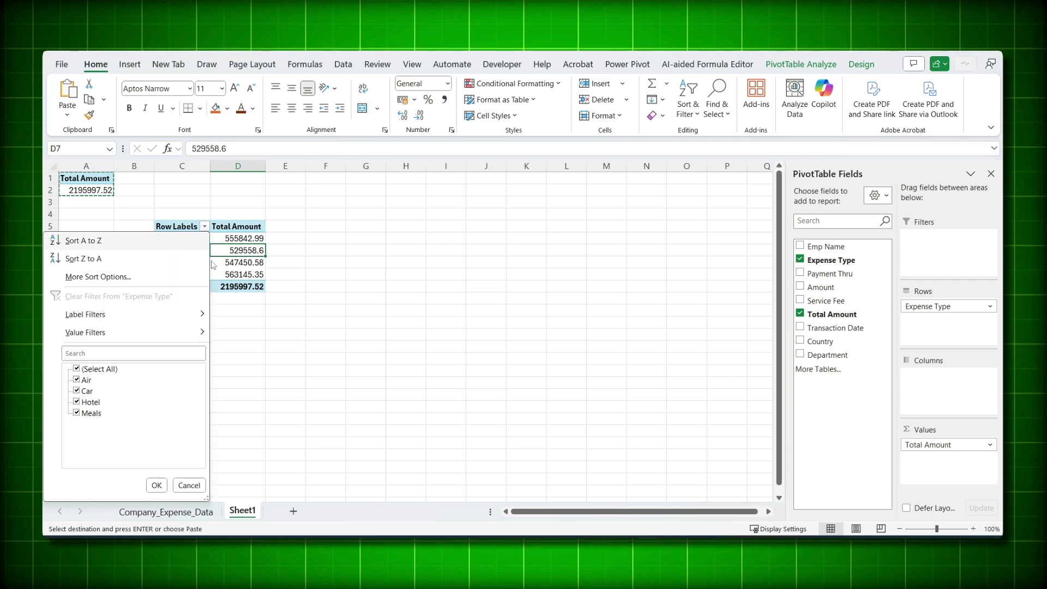
left_click(100, 370)
left_click(86, 380)
left_click(91, 402)
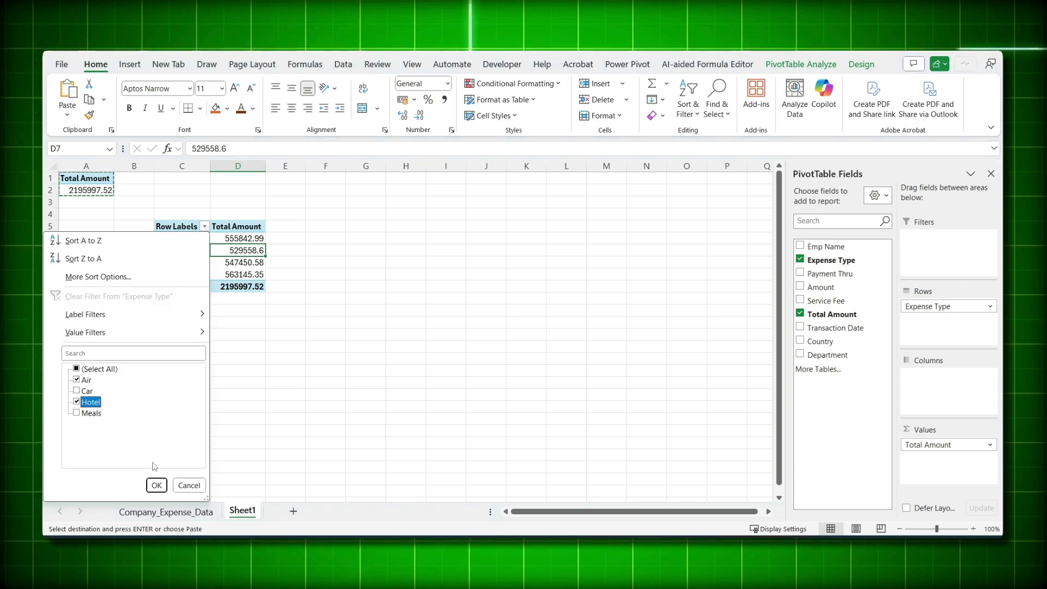
left_click(157, 485)
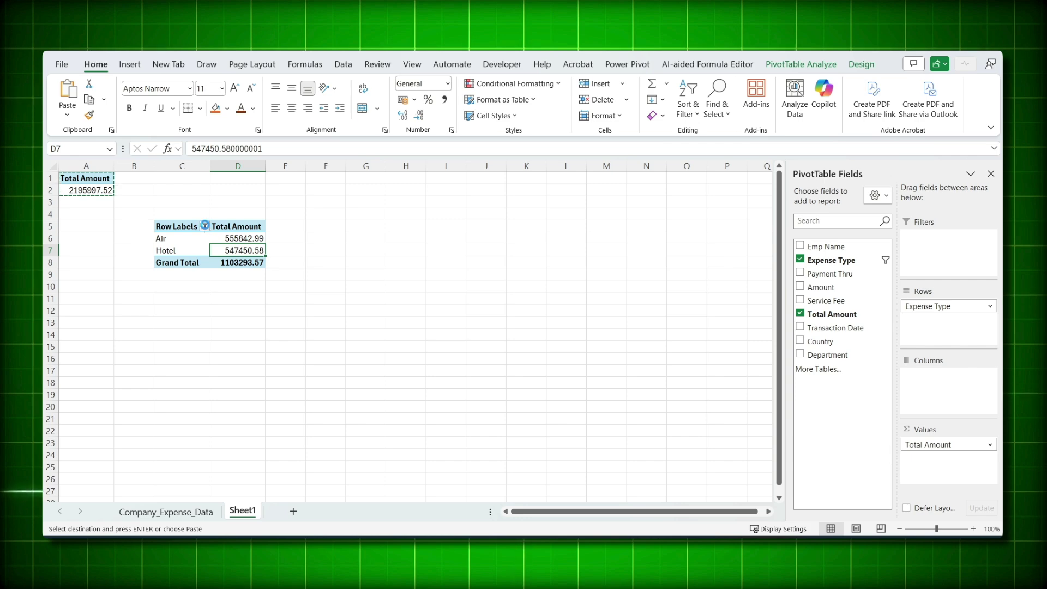
left_click(204, 226)
left_click(244, 248)
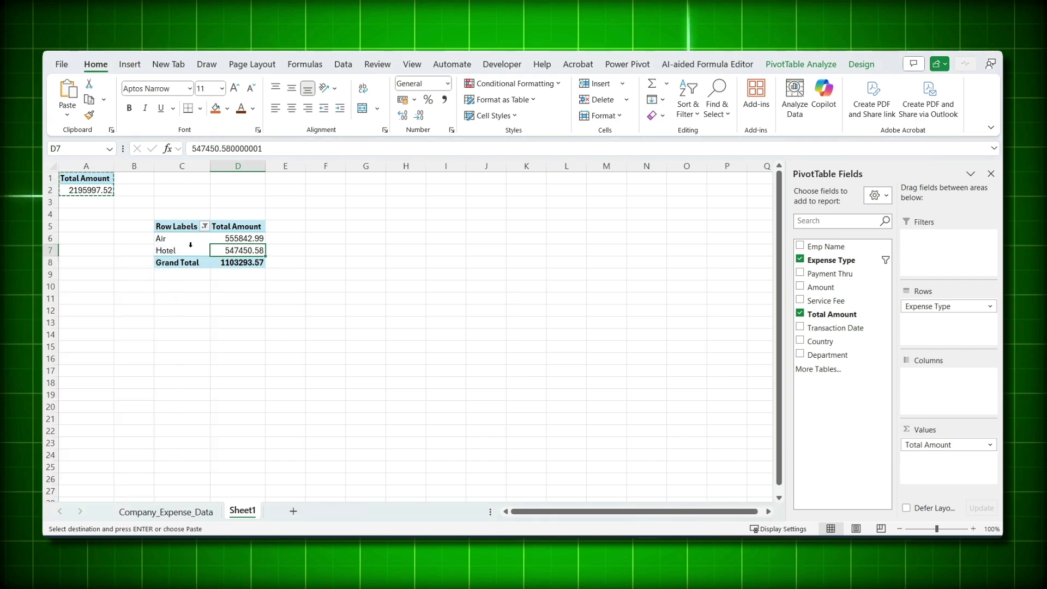
left_click(167, 238)
left_click(201, 250)
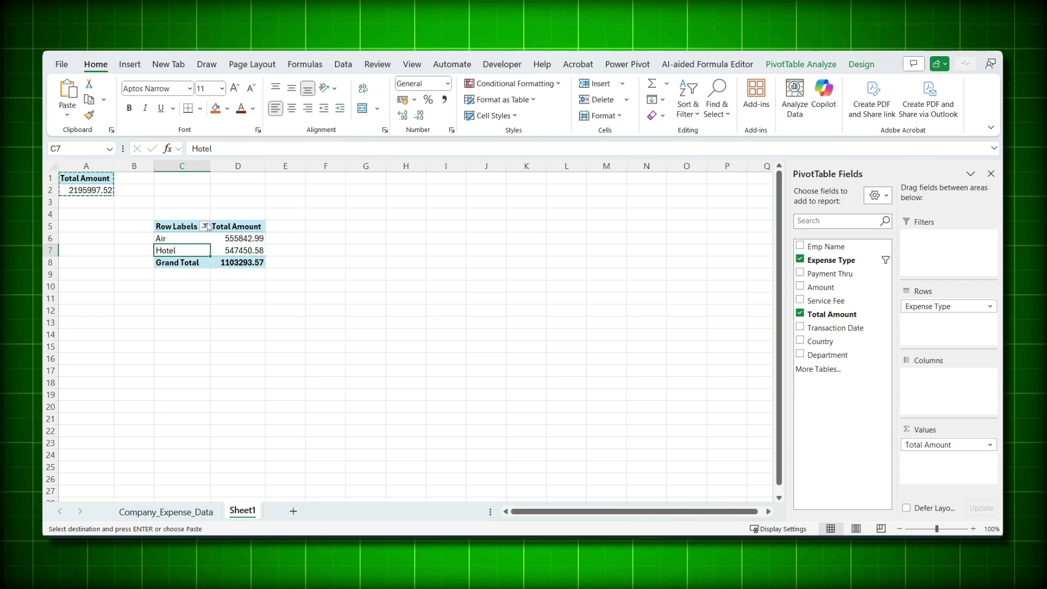
Apply a Greater Than 550000 value filter, then select columns C:D.
left_click(204, 226)
mouse_move(164, 332)
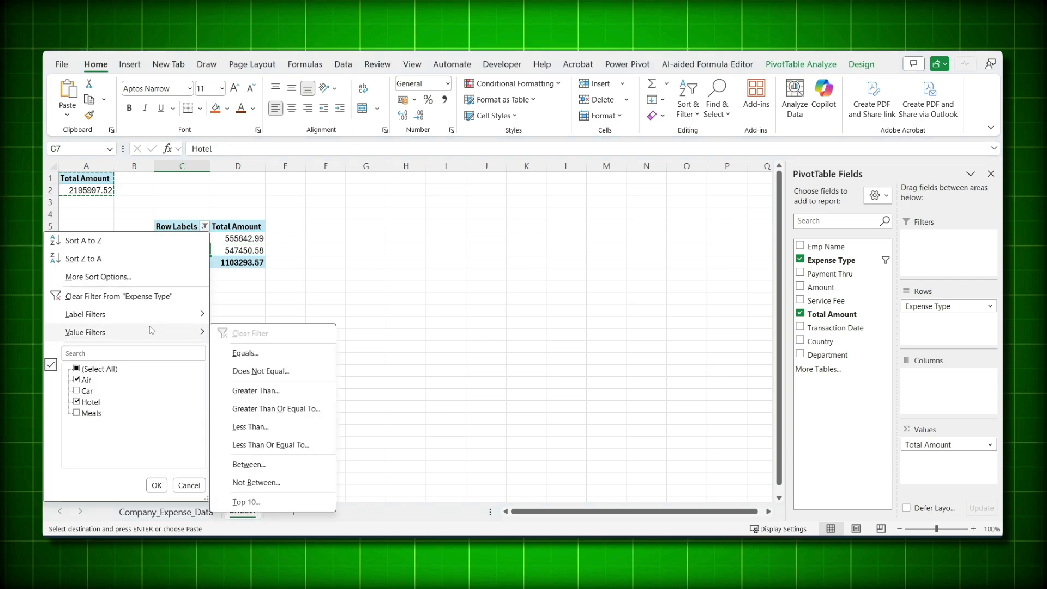
left_click(277, 390)
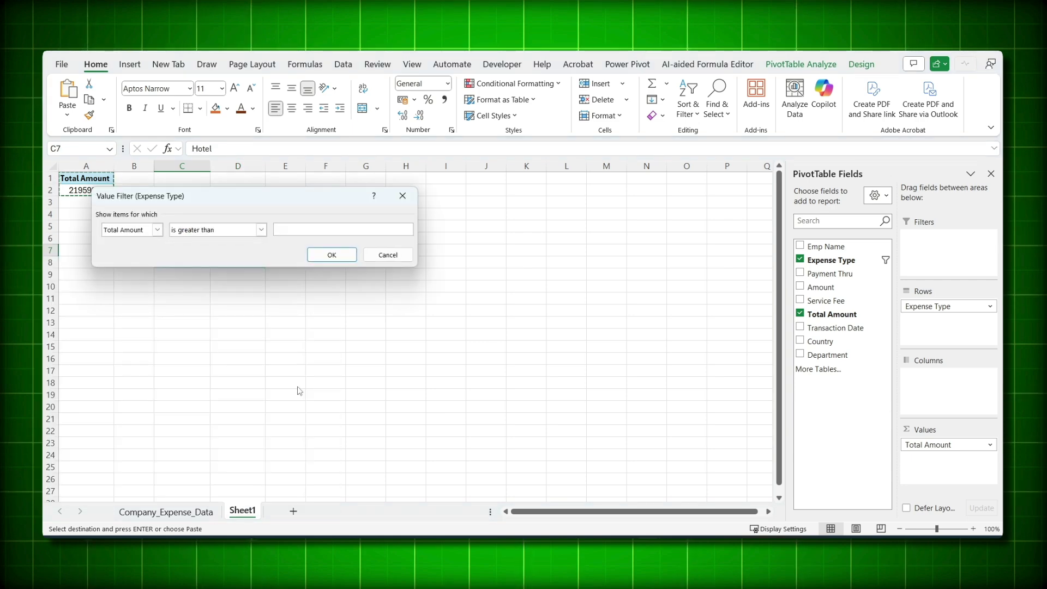
type("550000")
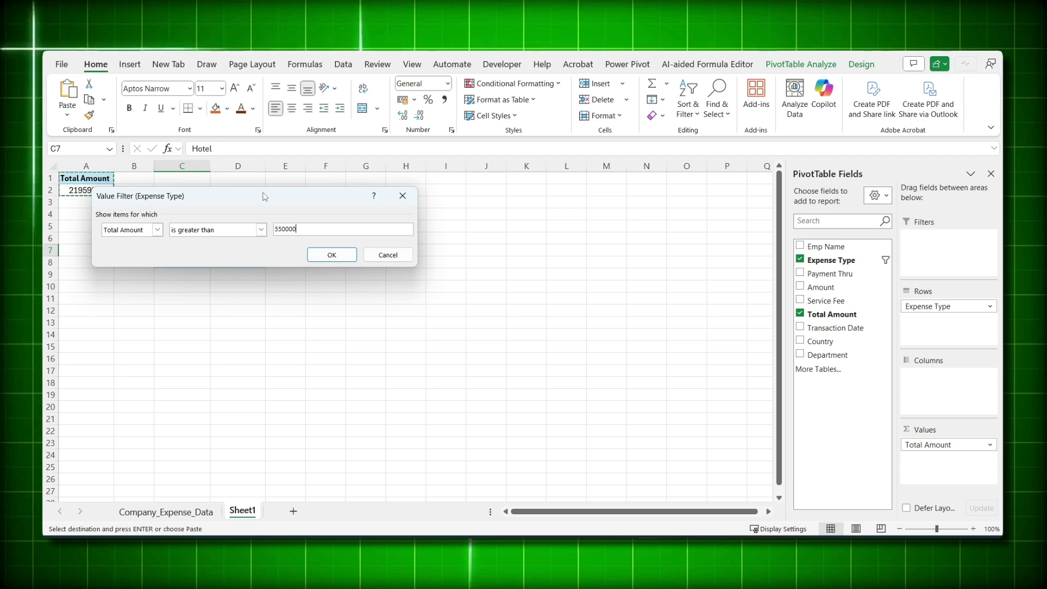
left_click_drag(265, 198, 277, 291)
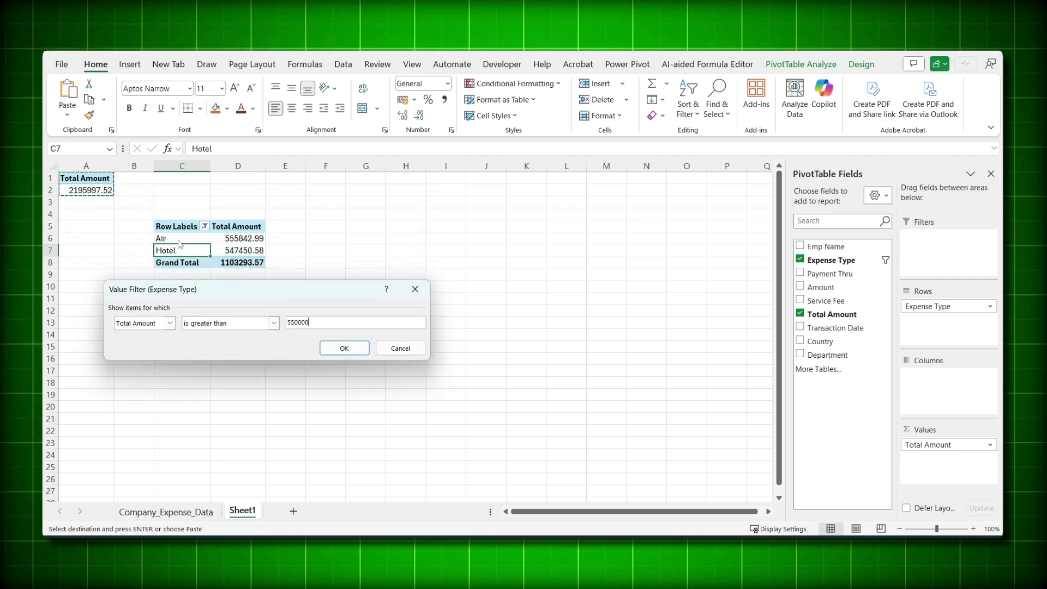
left_click(336, 353)
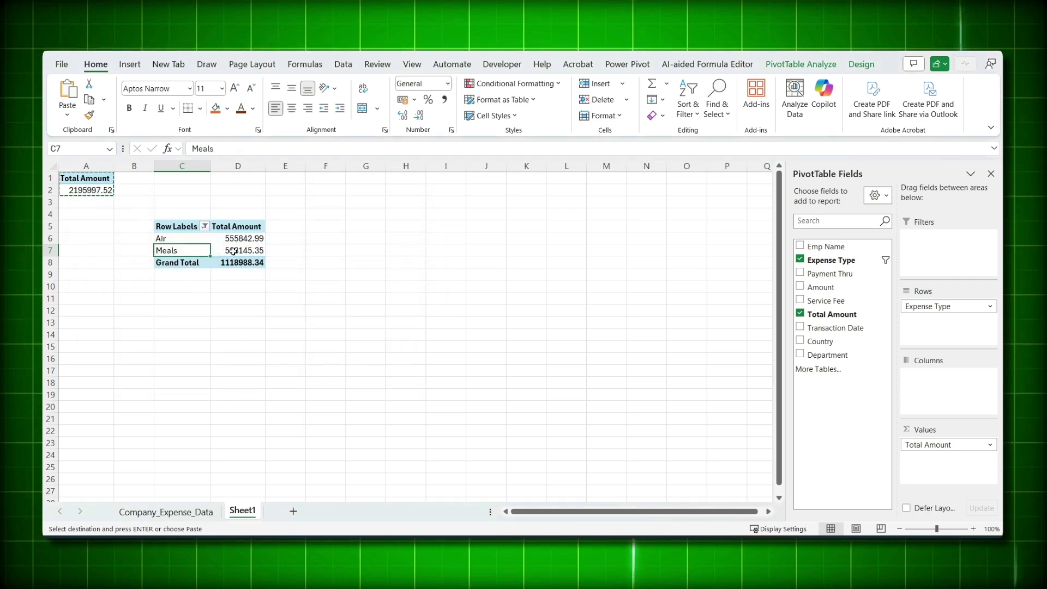
left_click(203, 226)
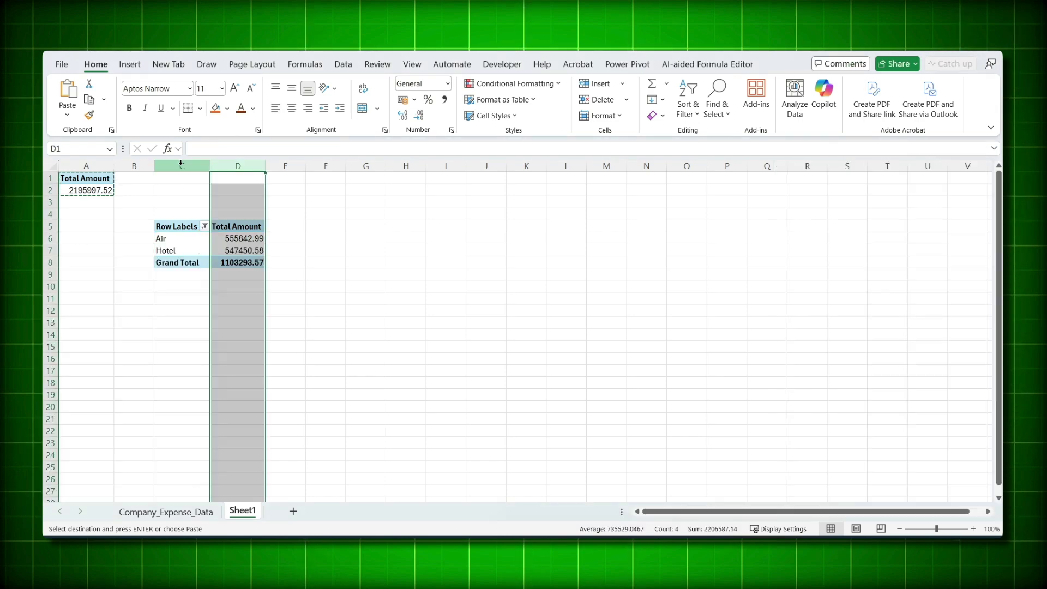
left_click_drag(235, 166, 180, 166)
Delete the pivot copy in columns C:D and select the original pivot.
key("Delete")
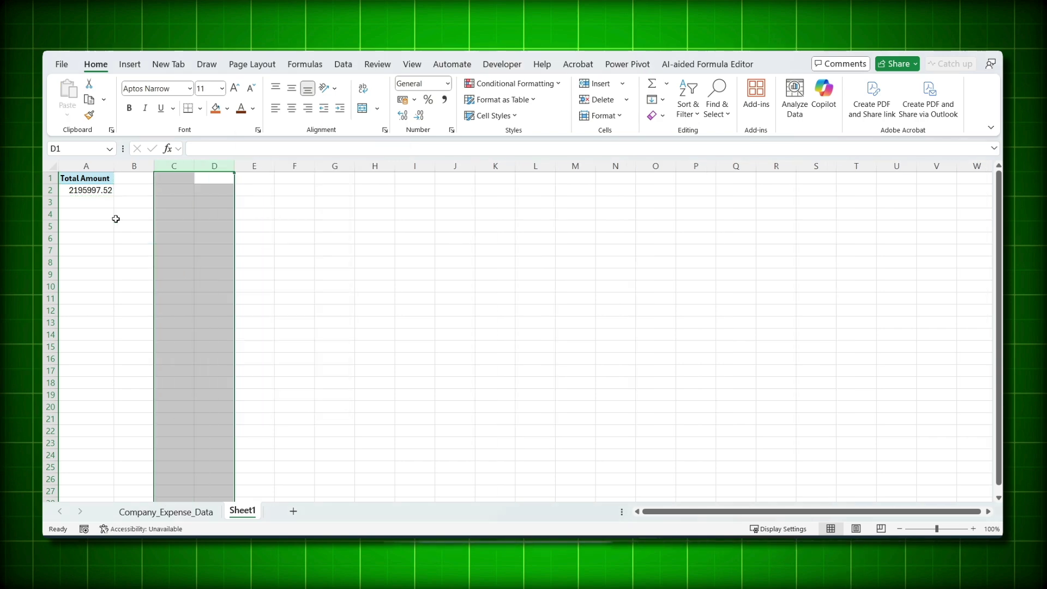
left_click(115, 218)
left_click_drag(86, 178, 97, 202)
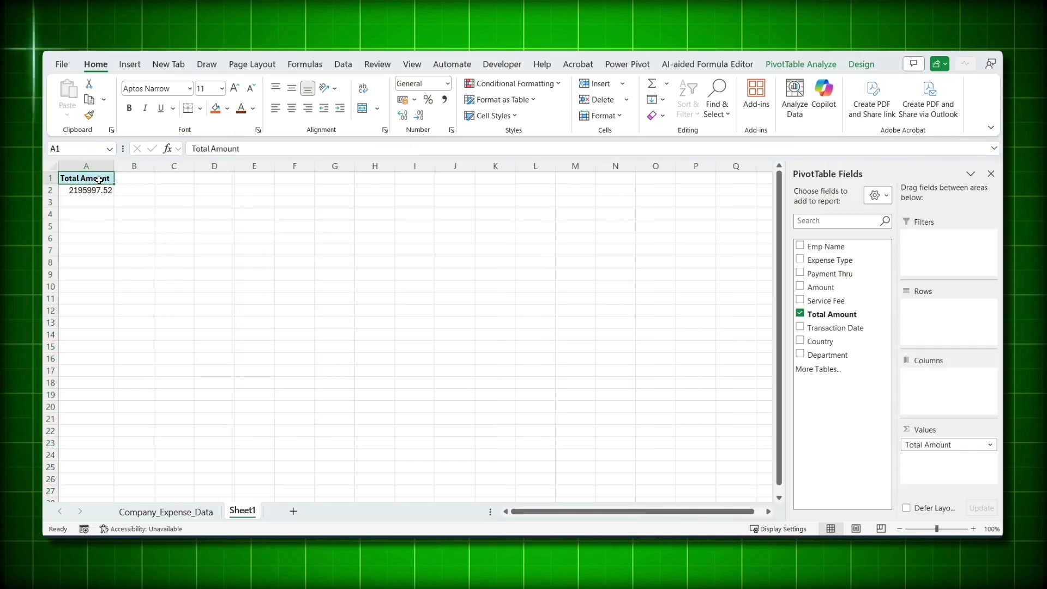
Confirm Allow multiple filters per field in PivotTable Options, then select A1:A2.
right_click(99, 180)
left_click(180, 397)
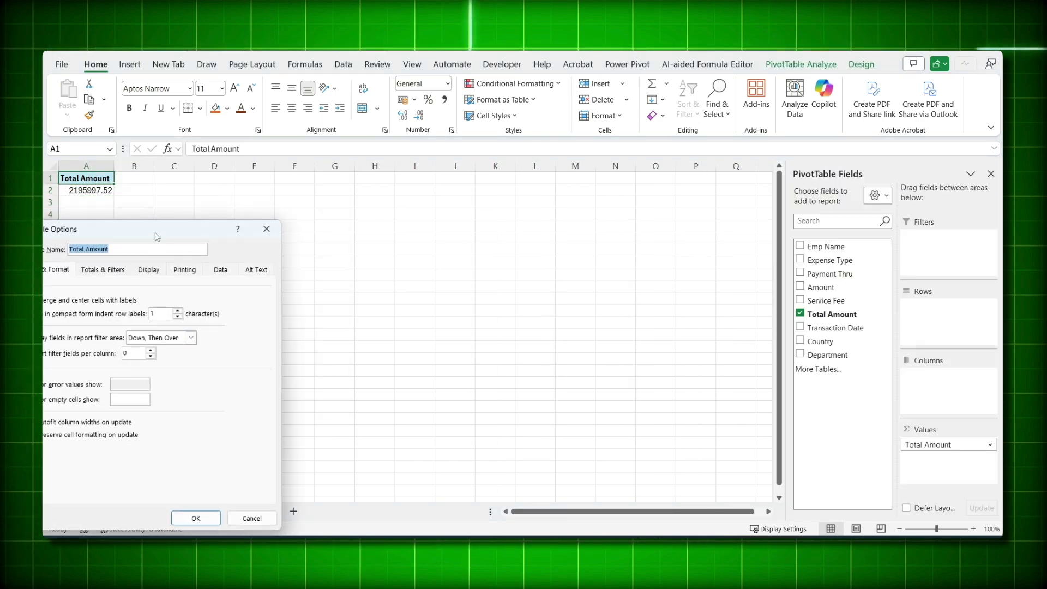
left_click(264, 210)
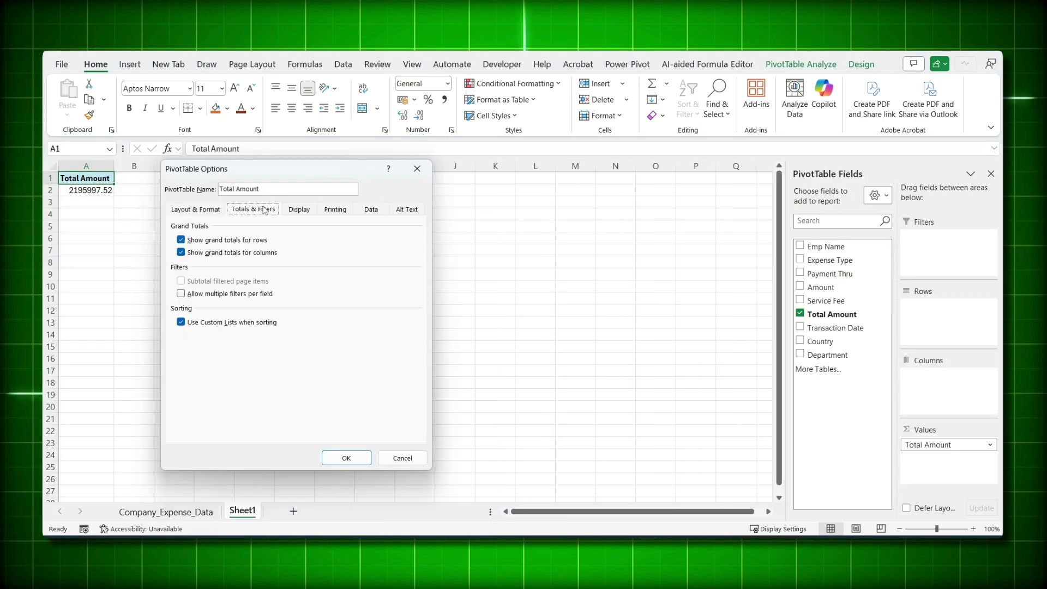
left_click(350, 462)
left_click_drag(102, 180, 103, 190)
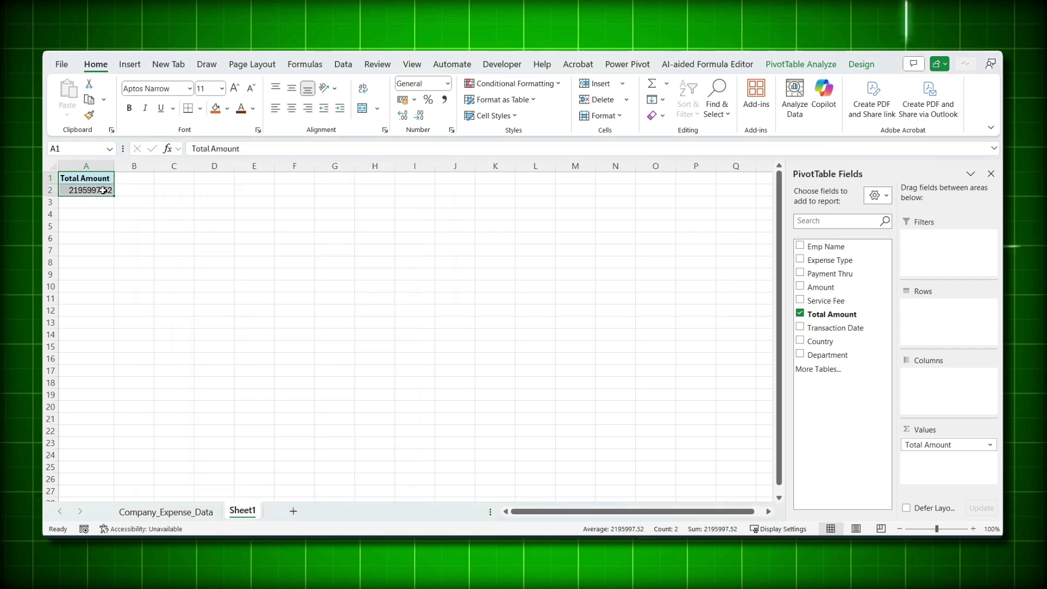
Paste the pivot at B5, add Expense Type as rows, and filter to Air and Hotel.
left_click(147, 226)
key("ctrl+v")
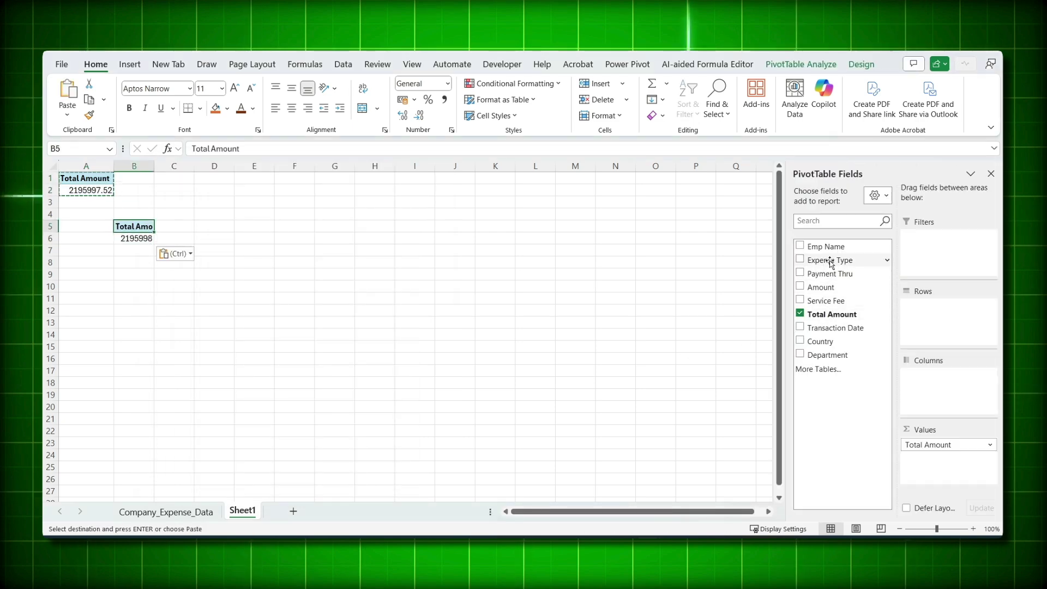
left_click_drag(831, 264, 869, 299)
left_click_drag(932, 339, 933, 327)
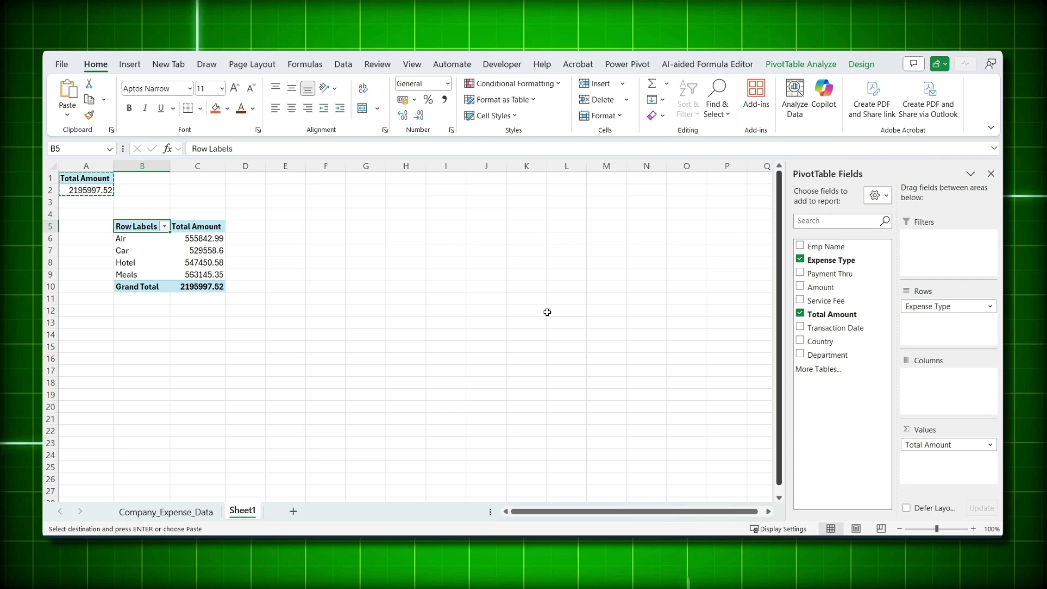
left_click(164, 227)
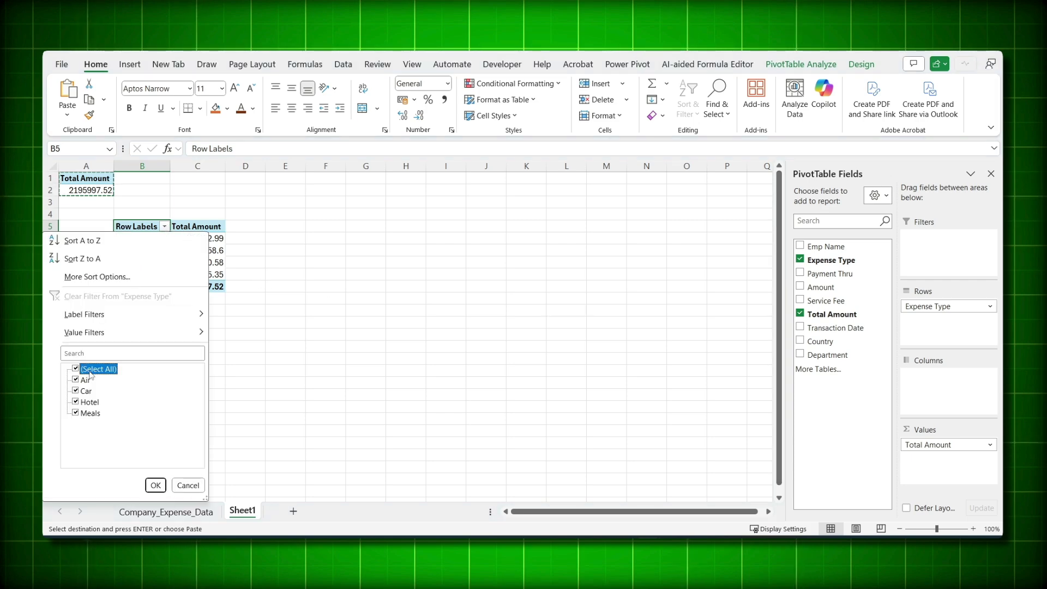
left_click(76, 381)
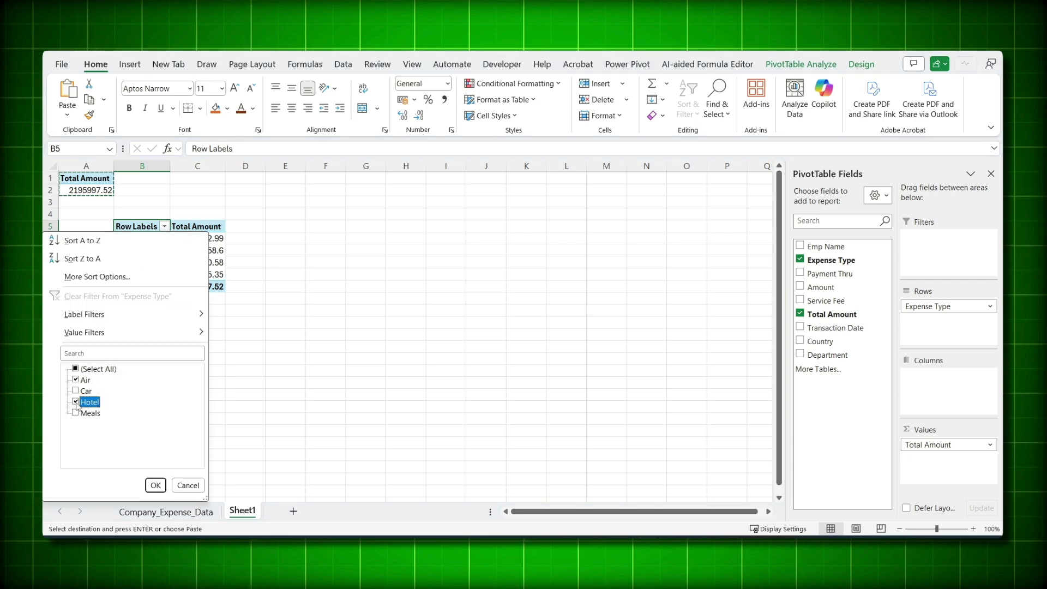
left_click(155, 484)
Try a Greater Than 550000 value filter, then reapply the Air and Hotel only filter.
left_click(164, 226)
mouse_move(142, 333)
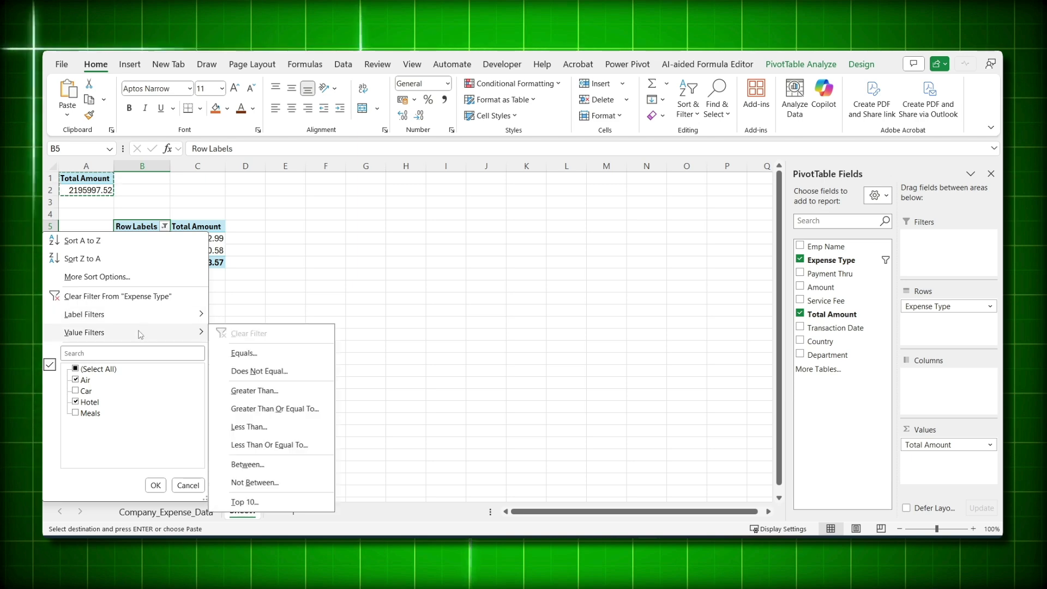
left_click(252, 397)
type("550000")
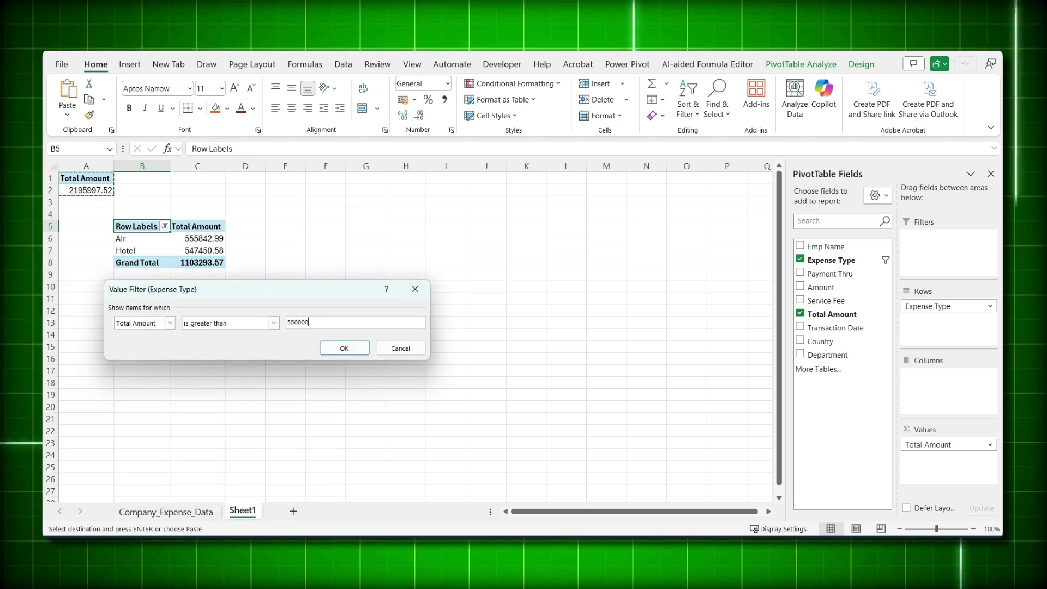
key("Return")
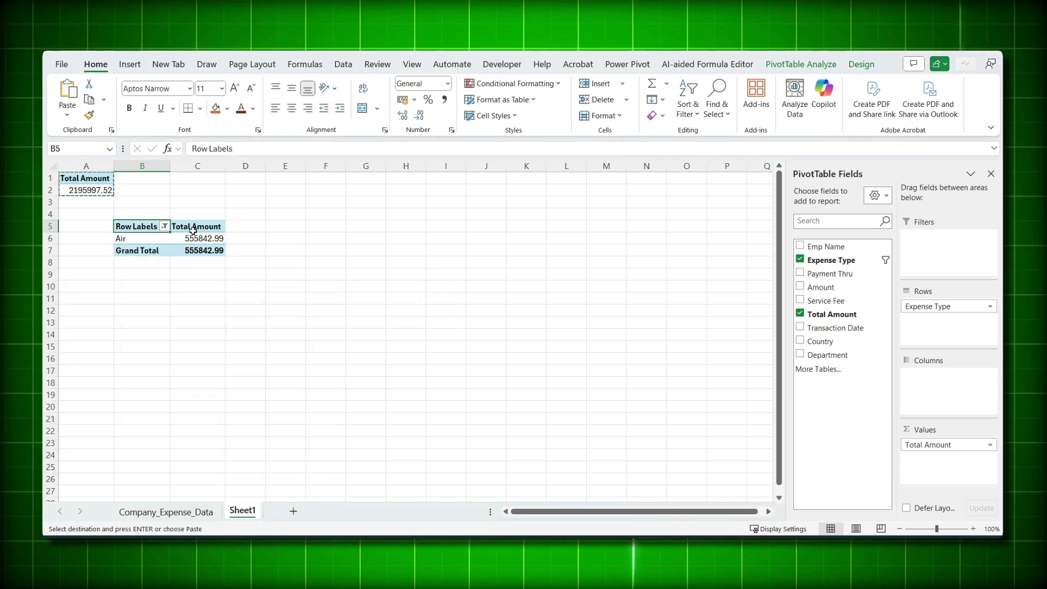
left_click(164, 226)
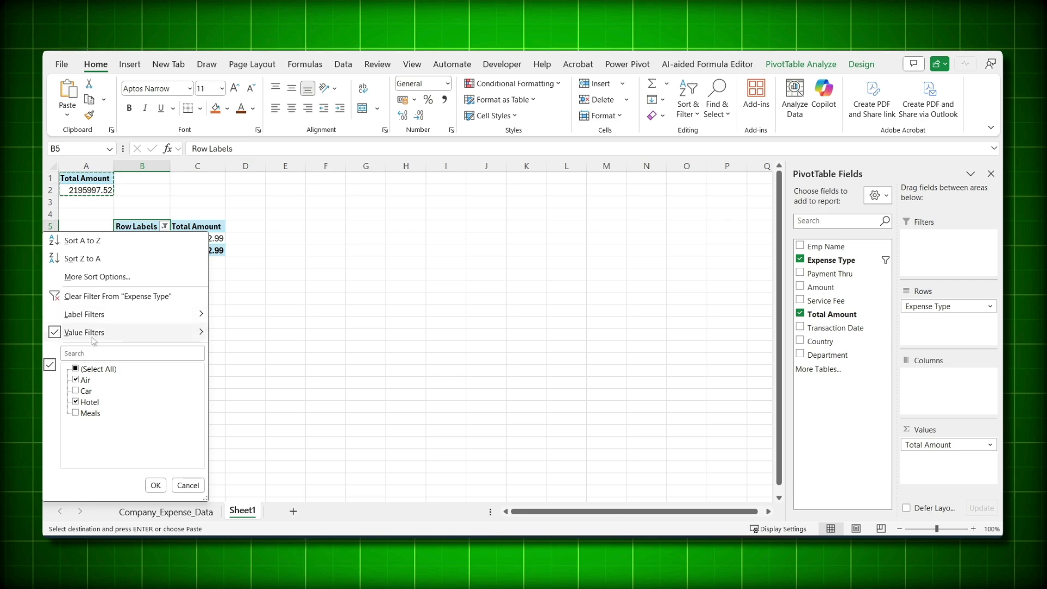
key("Return")
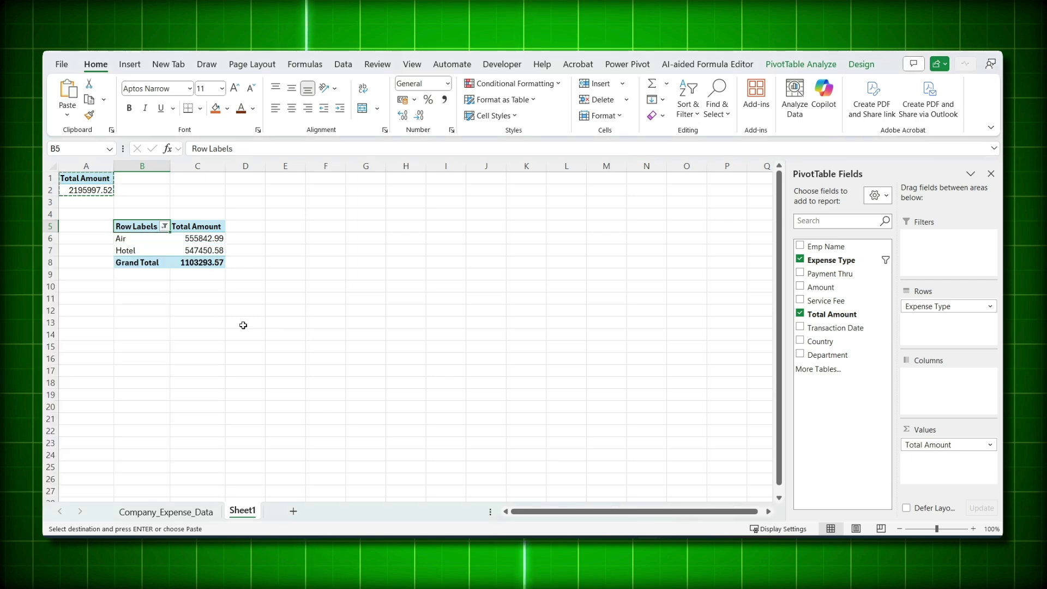
Delete columns B:C containing the Air/Hotel pivot copy.
left_click_drag(164, 167, 197, 166)
right_click(205, 169)
left_click(229, 308)
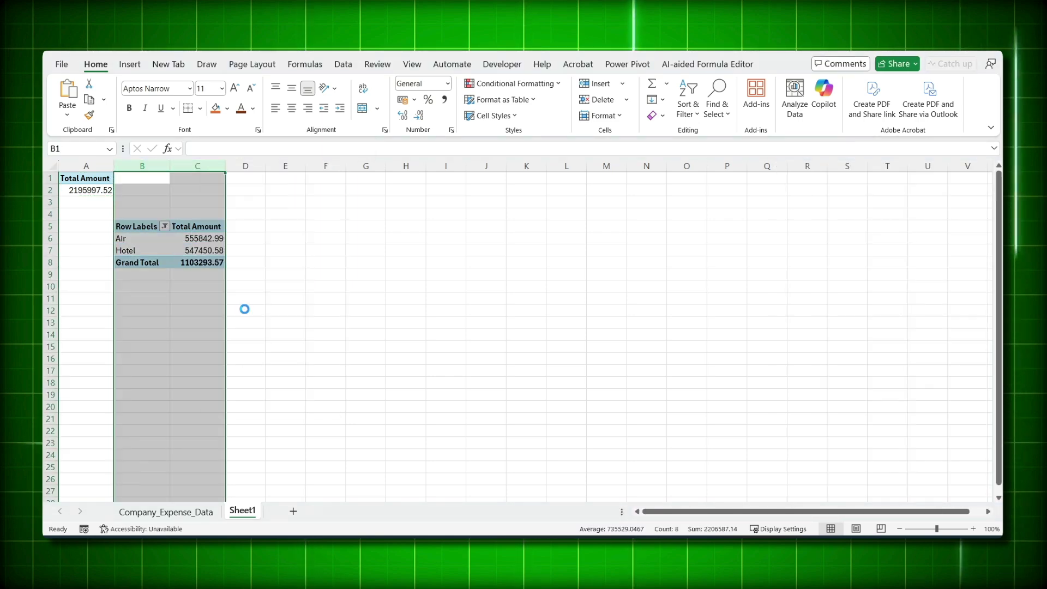
Format the Total Amount as centred US-dollar currency with 0 decimals ($21,95,998).
left_click(95, 191)
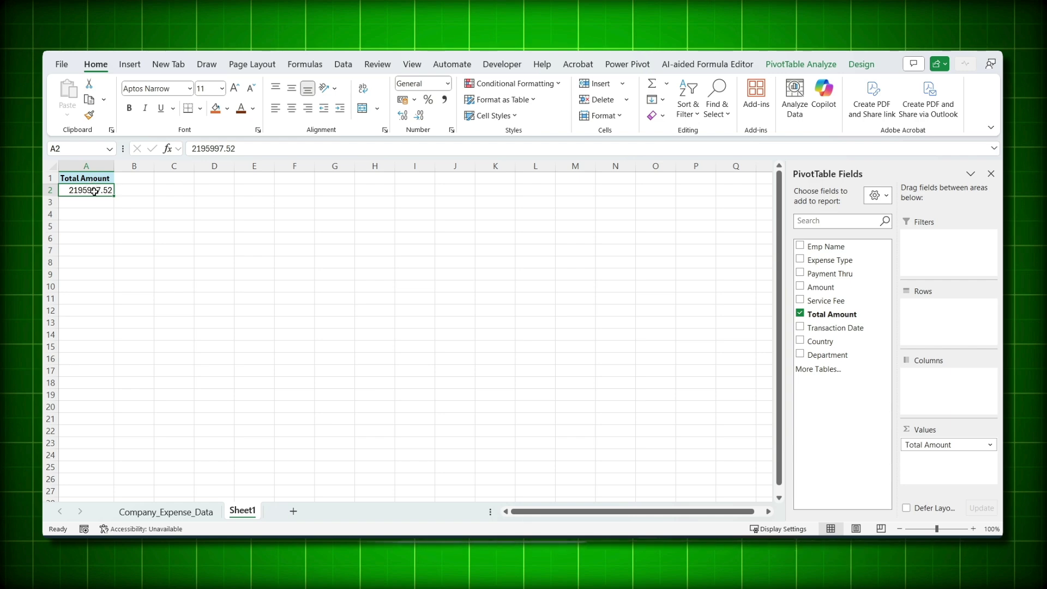
right_click(95, 190)
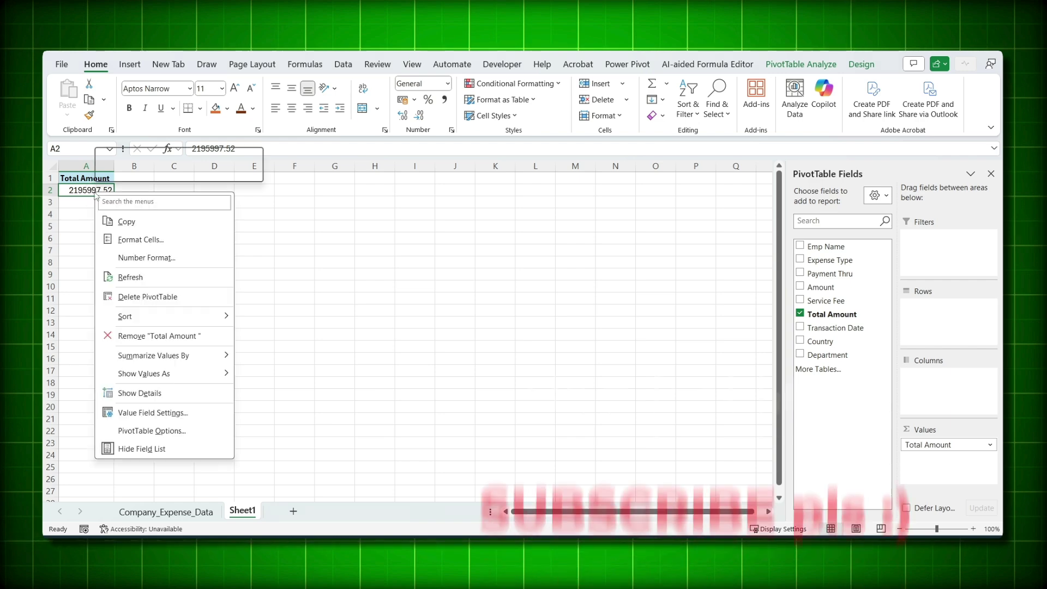
left_click(148, 255)
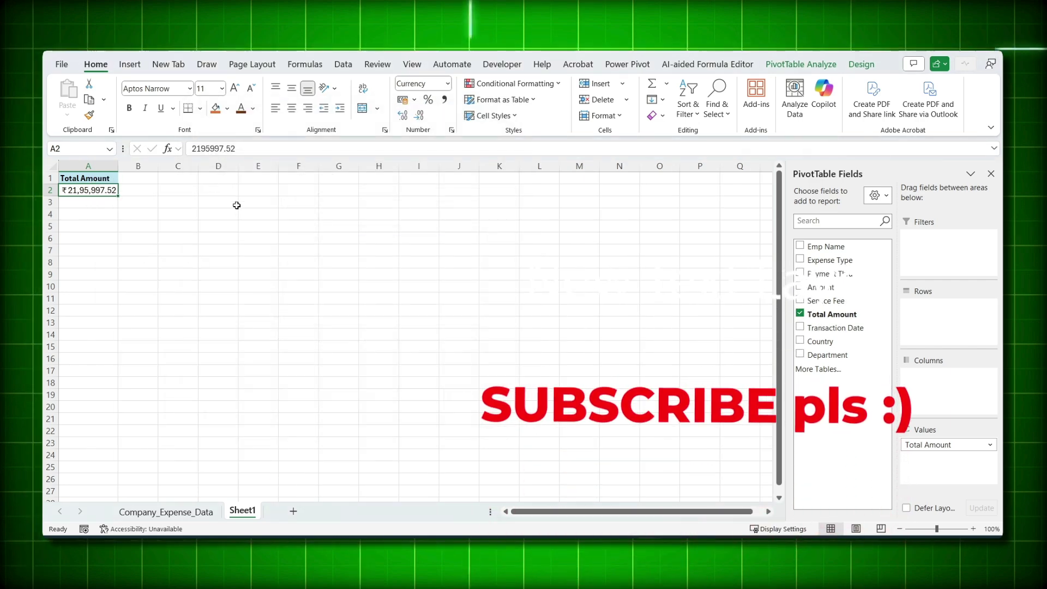
key("ctrl+1")
left_click(313, 211)
left_click(313, 211)
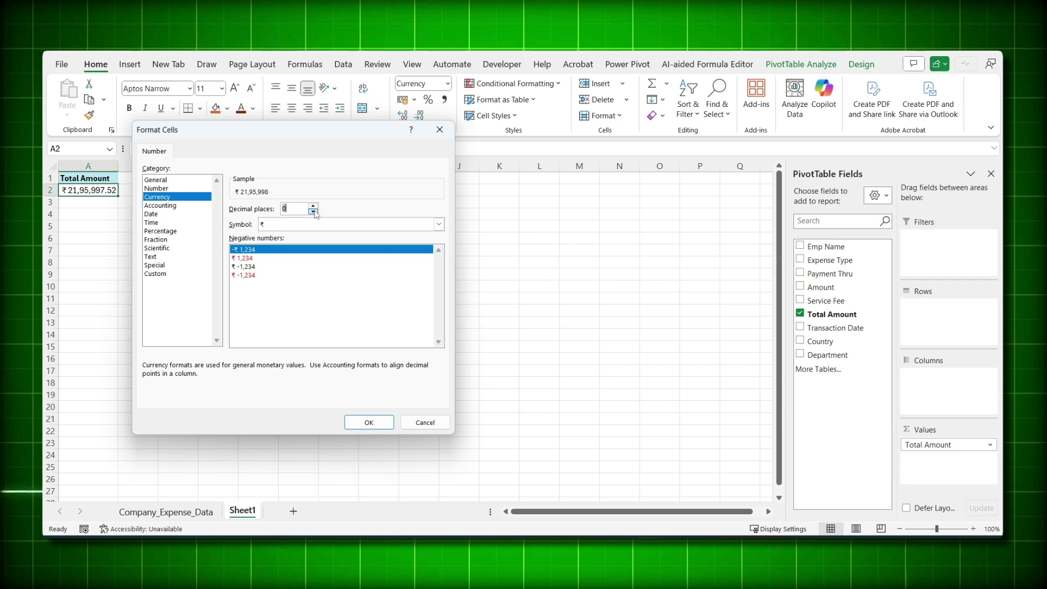
left_click(438, 224)
left_click_drag(439, 250, 440, 260)
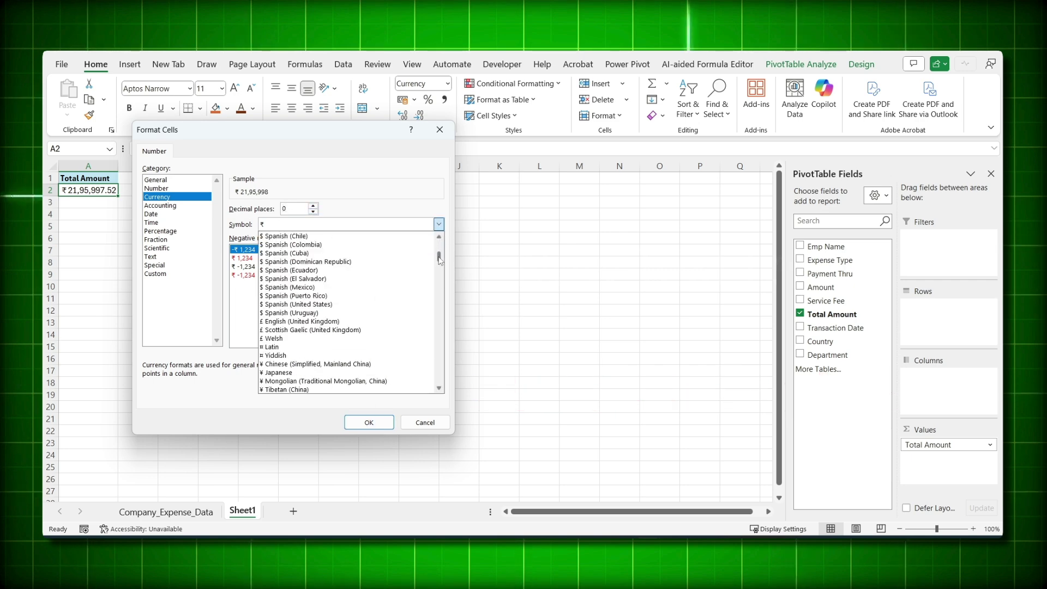
left_click(295, 304)
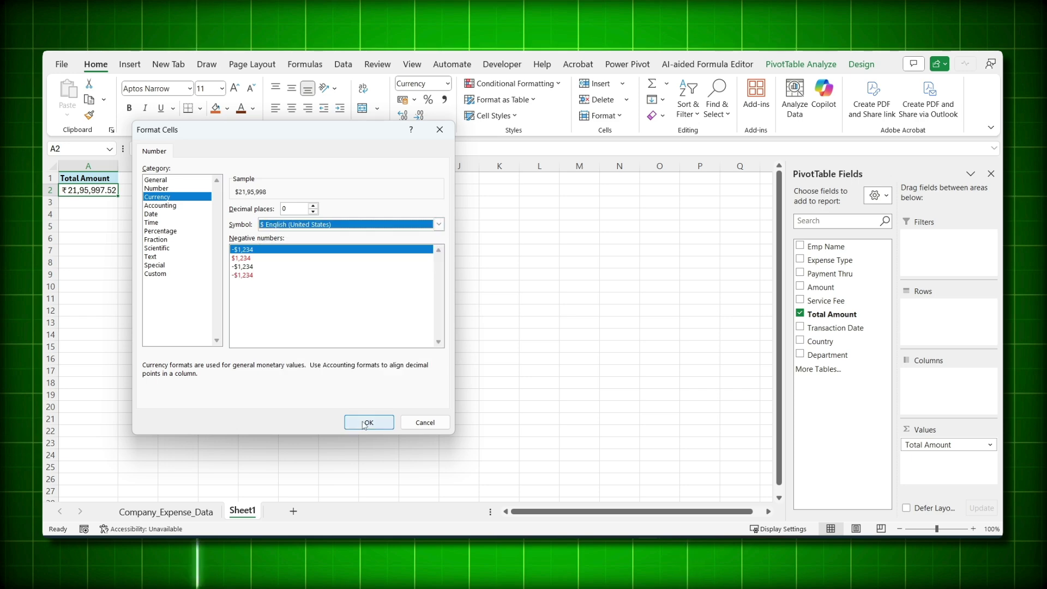
left_click(369, 422)
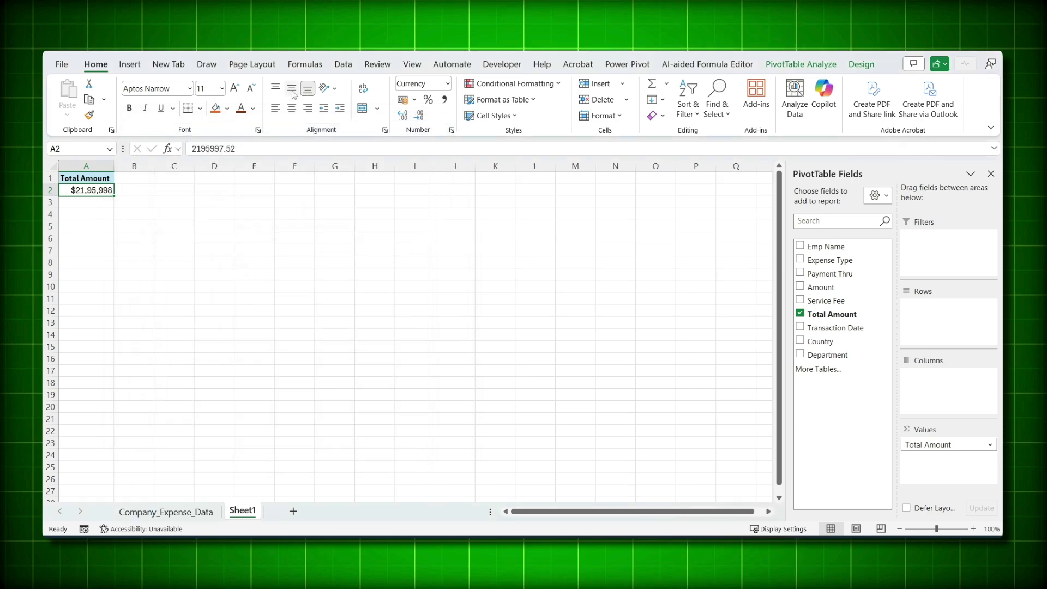
left_click(292, 109)
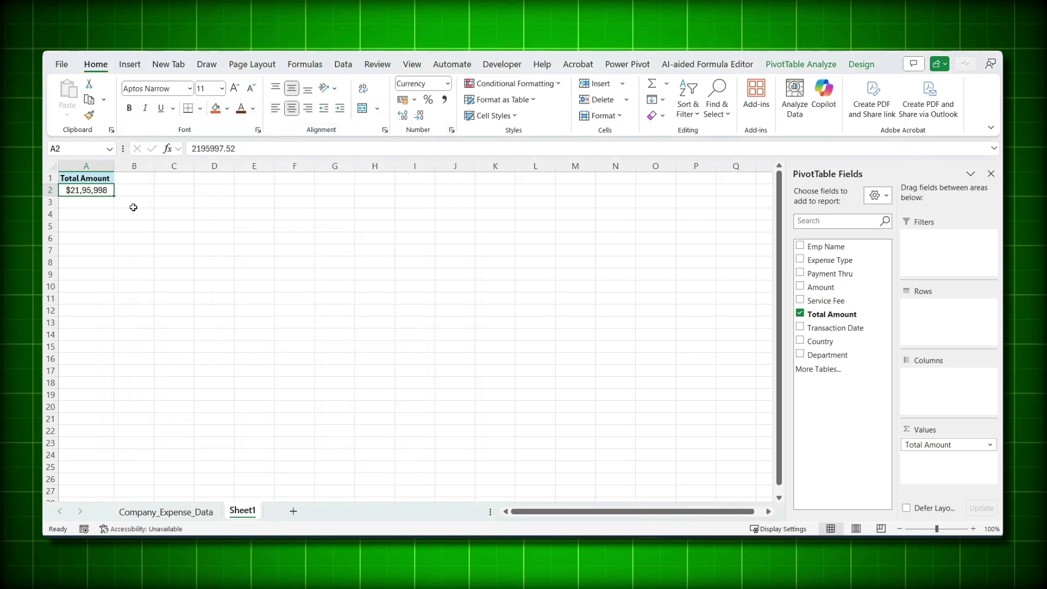
left_click_drag(104, 173, 100, 203)
Copy the Total Amount pivot and paste it at A4.
key("ctrl+c")
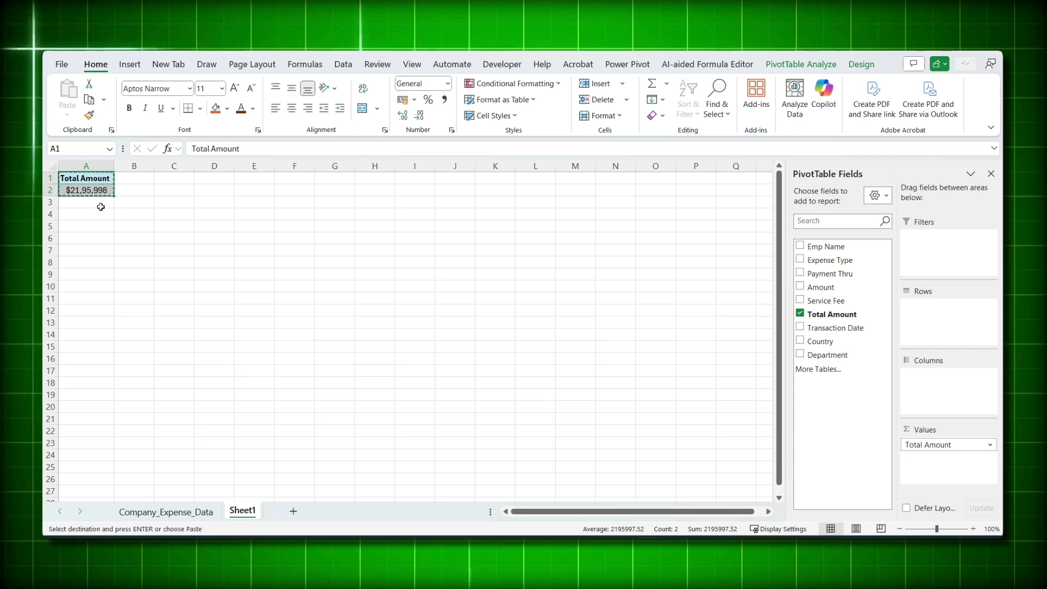
left_click(94, 216)
key("ctrl+v")
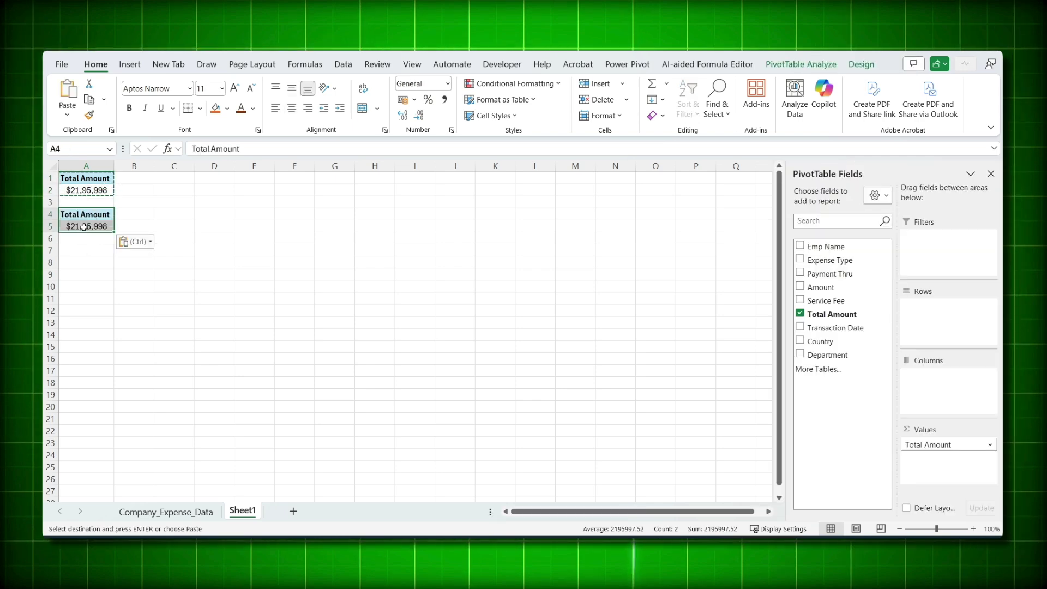
Review the copy's Totals & Filters options, then move the copy to C3:C4.
right_click(85, 231)
left_click(141, 447)
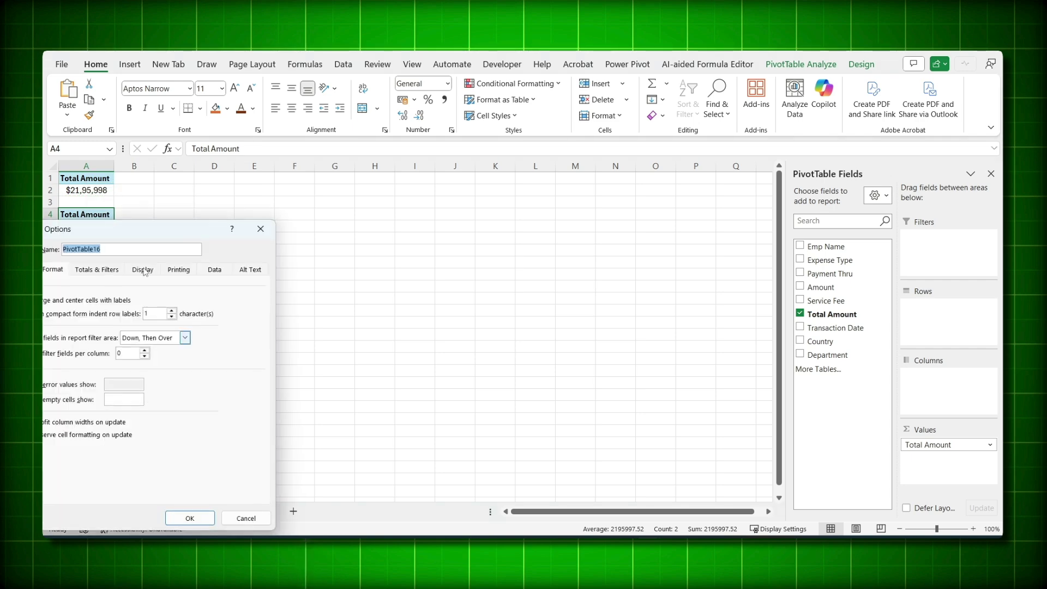
left_click_drag(184, 221, 341, 176)
left_click(296, 218)
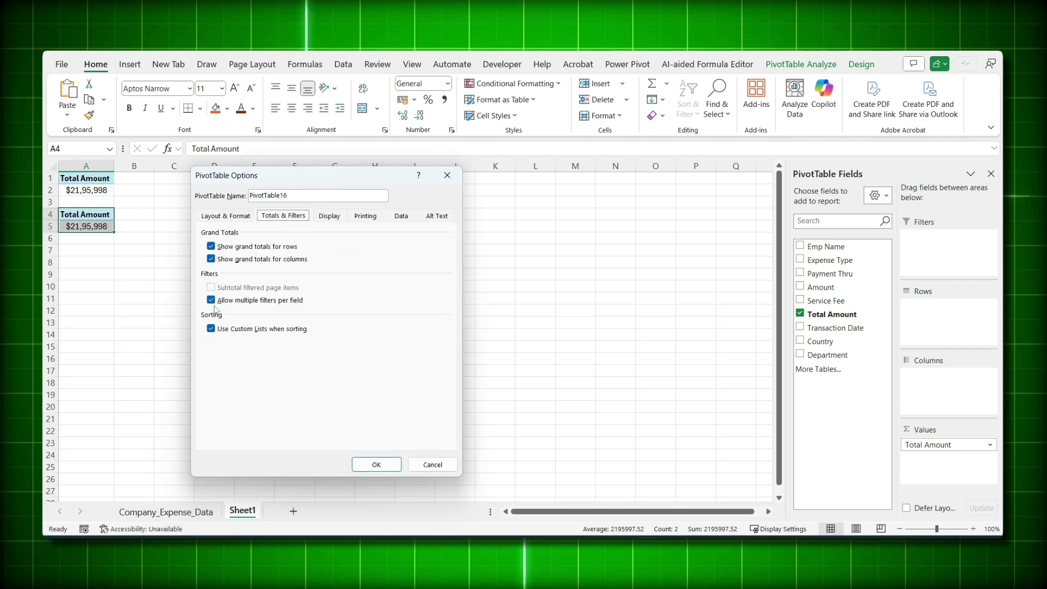
left_click(429, 464)
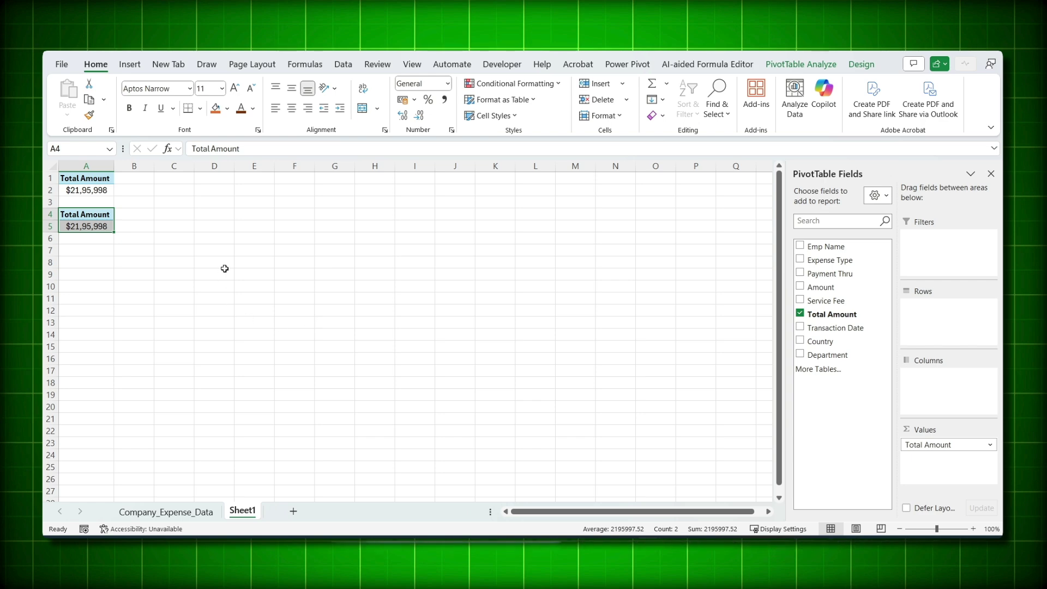
left_click_drag(90, 248, 176, 205)
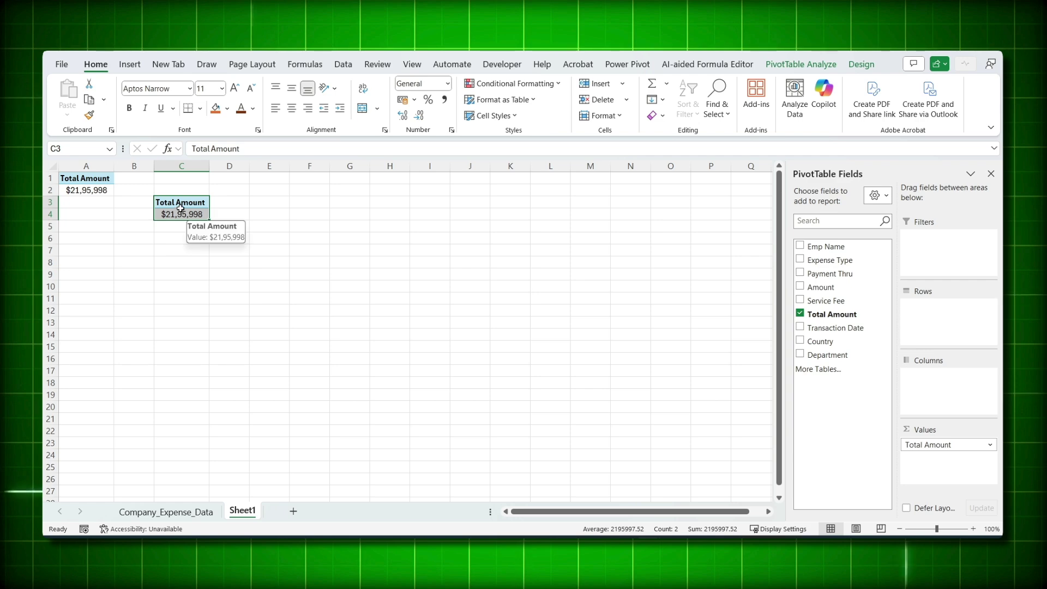
left_click(183, 215)
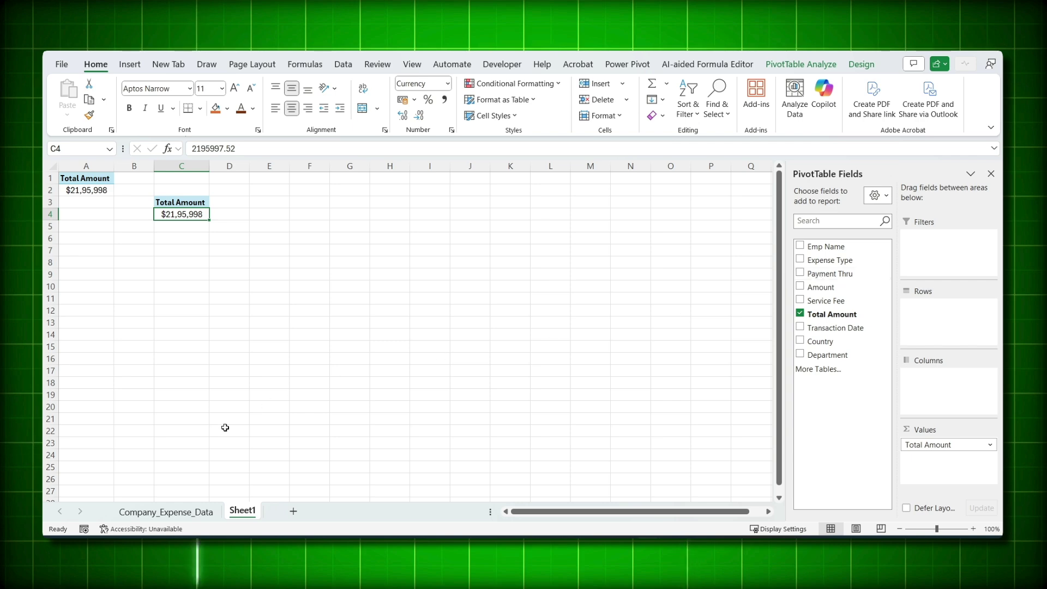
Check the Payment Thru values on Company_Expense_Data, then return to Sheet1.
left_click(196, 511)
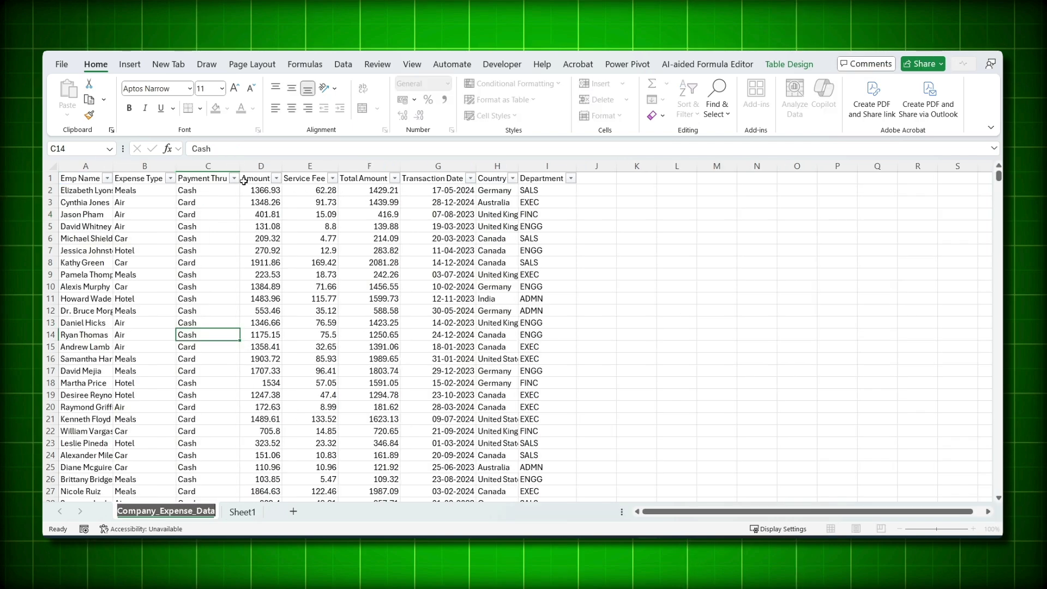
left_click(234, 179)
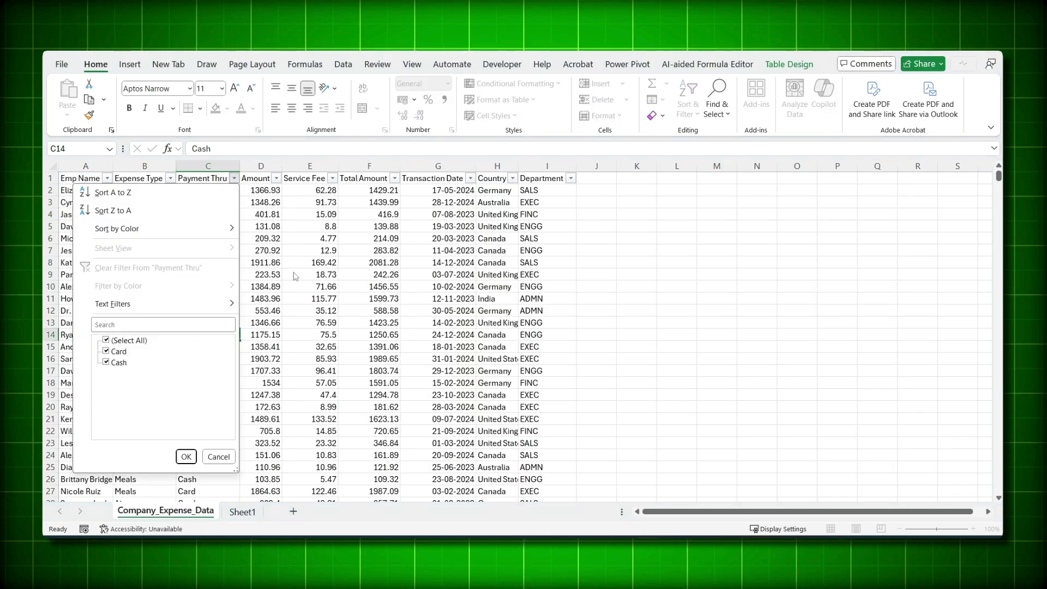
key("Escape")
key("ctrl+Page_Down")
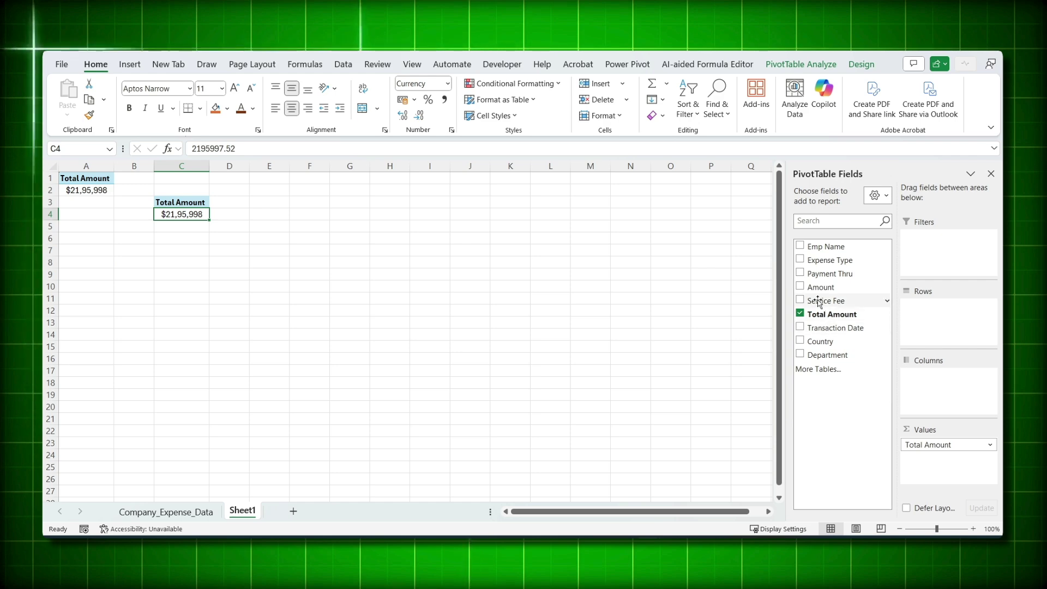
left_click_drag(835, 278, 944, 258)
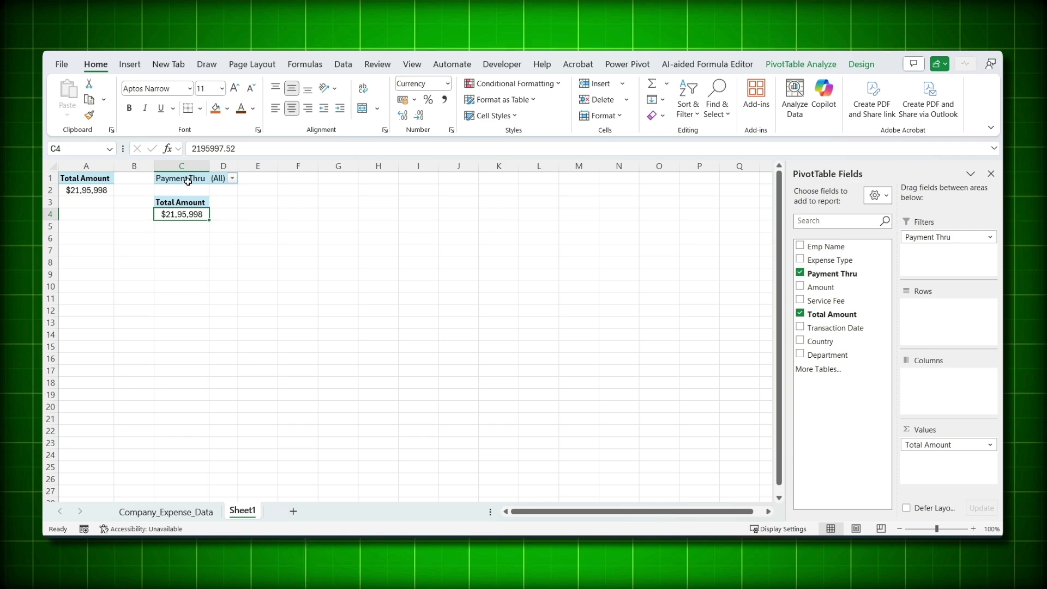
left_click(232, 179)
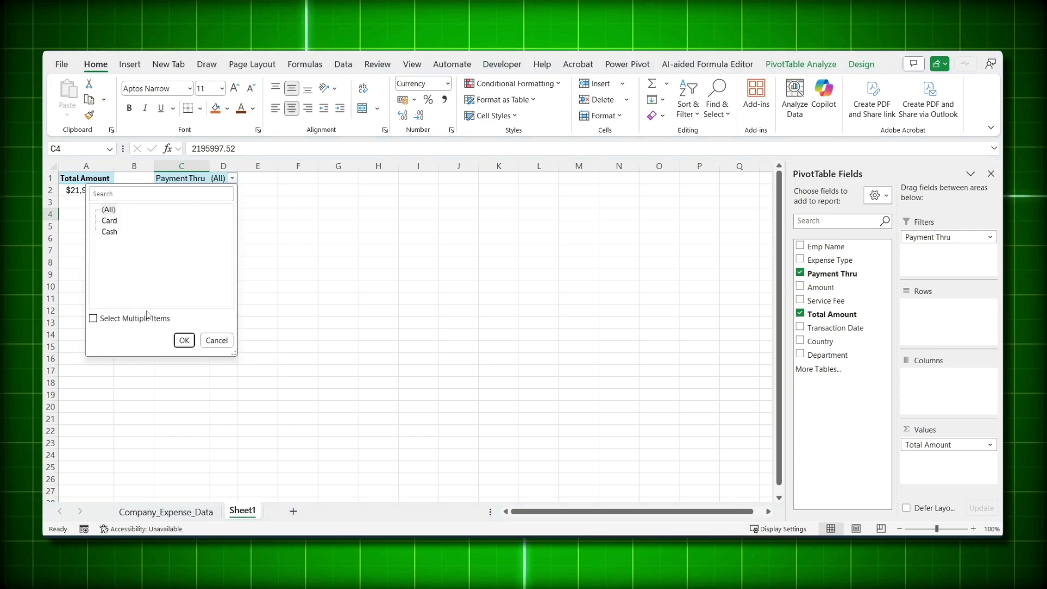
left_click(94, 318)
left_click(104, 220)
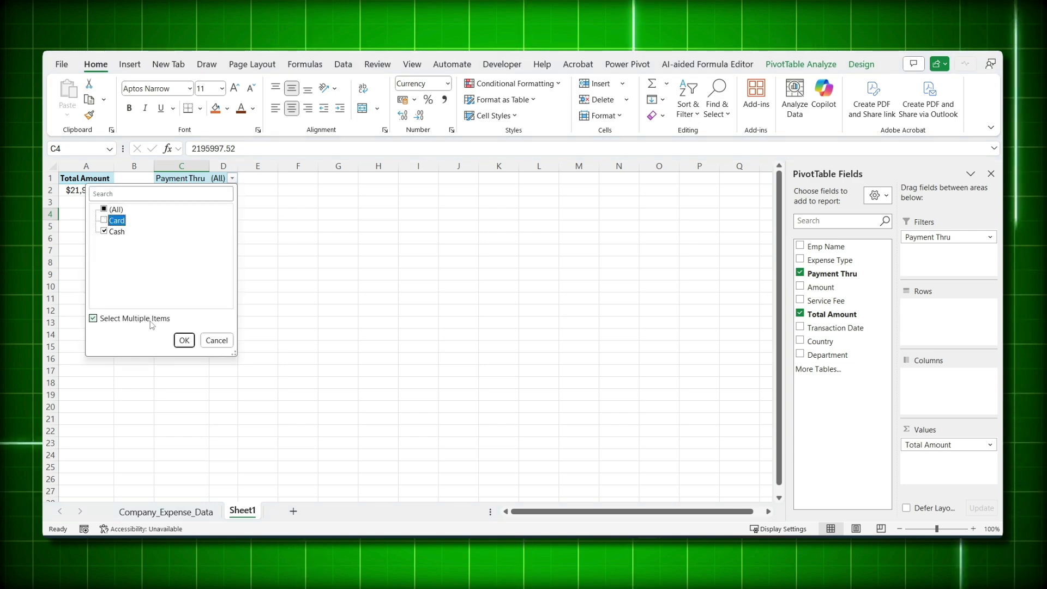
left_click(184, 341)
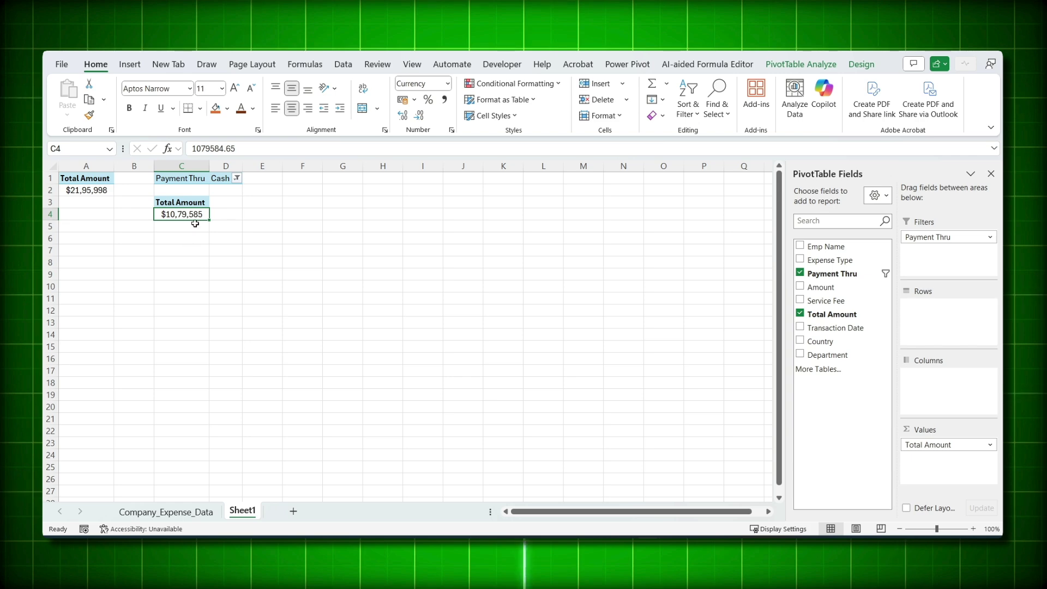
left_click(237, 178)
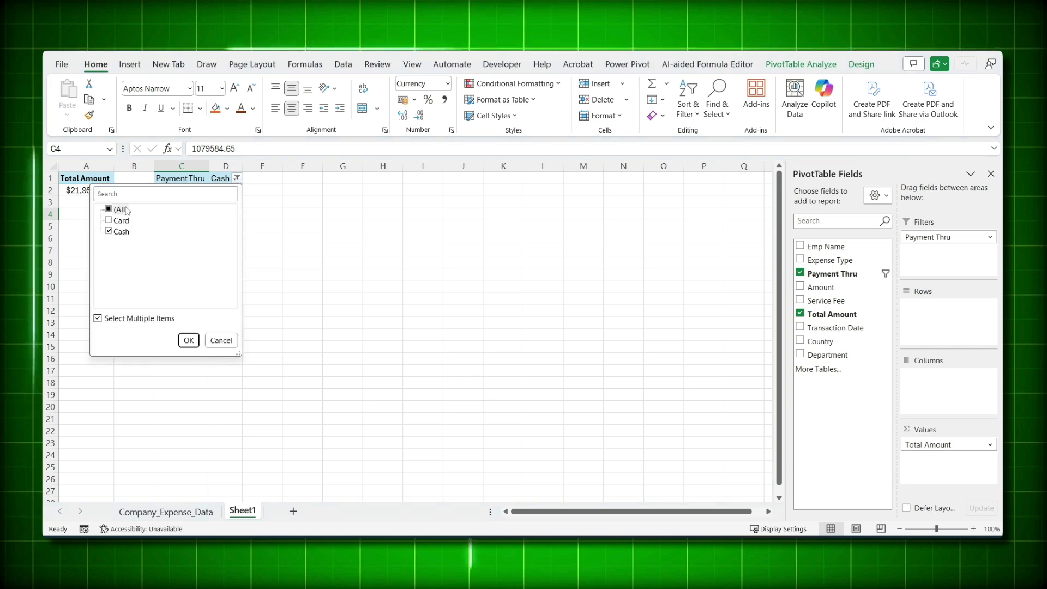
left_click(115, 221)
left_click(188, 341)
left_click(949, 237)
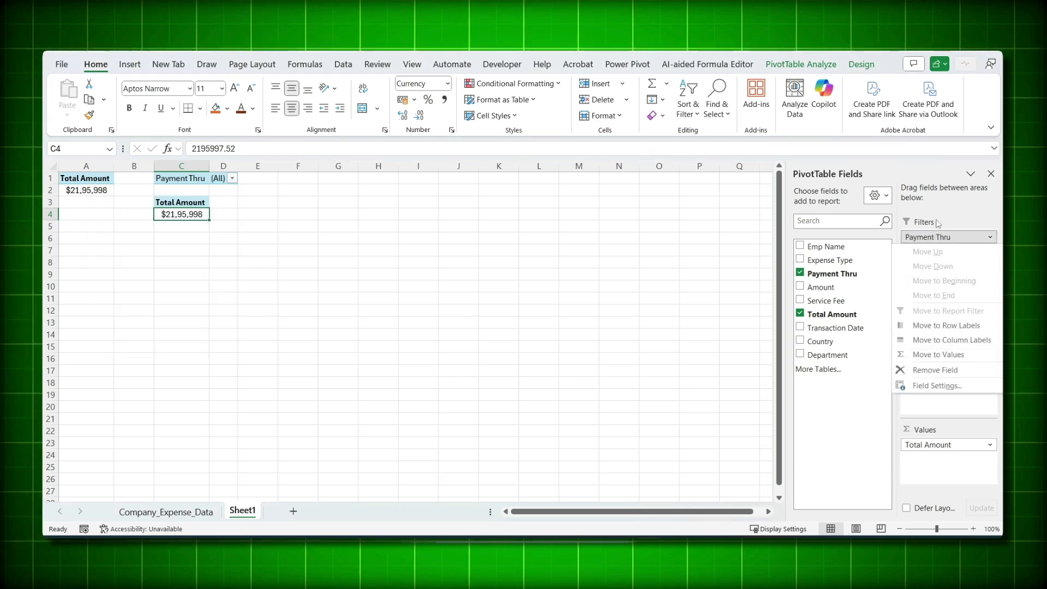
left_click(943, 227)
left_click_drag(941, 237, 698, 236)
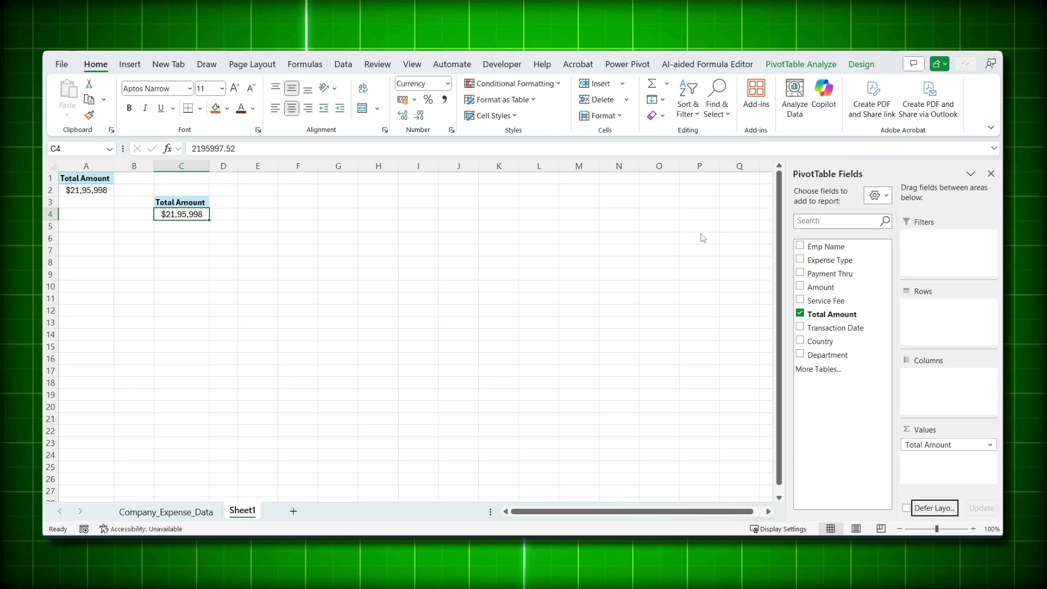
left_click(840, 280)
List Card and Cash as rows and rename the Row Labels header to 'Payment Thru'.
left_click_drag(860, 291, 940, 327)
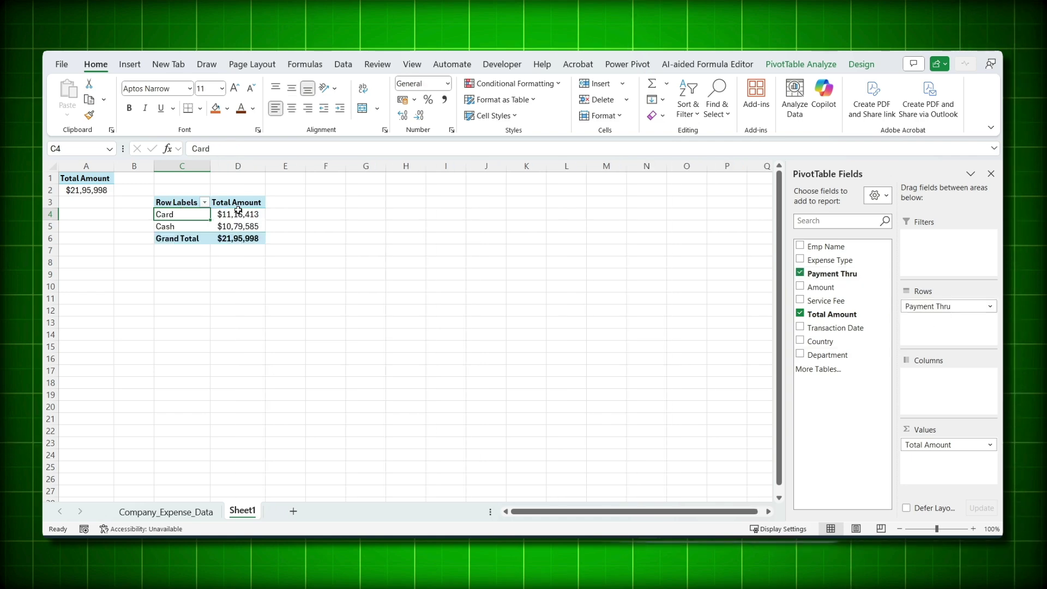
left_click(173, 226)
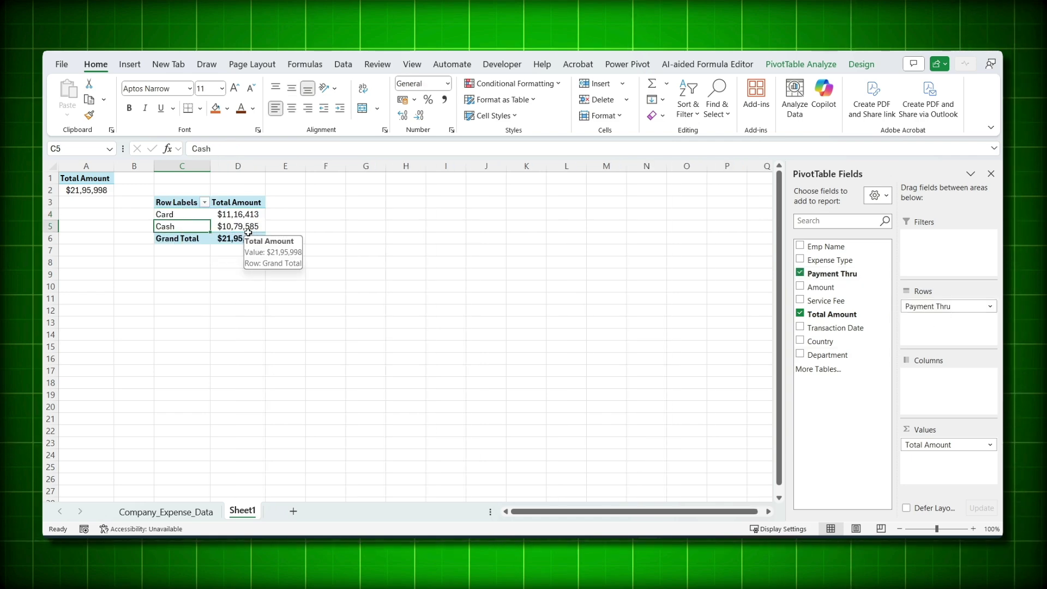
left_click(179, 202)
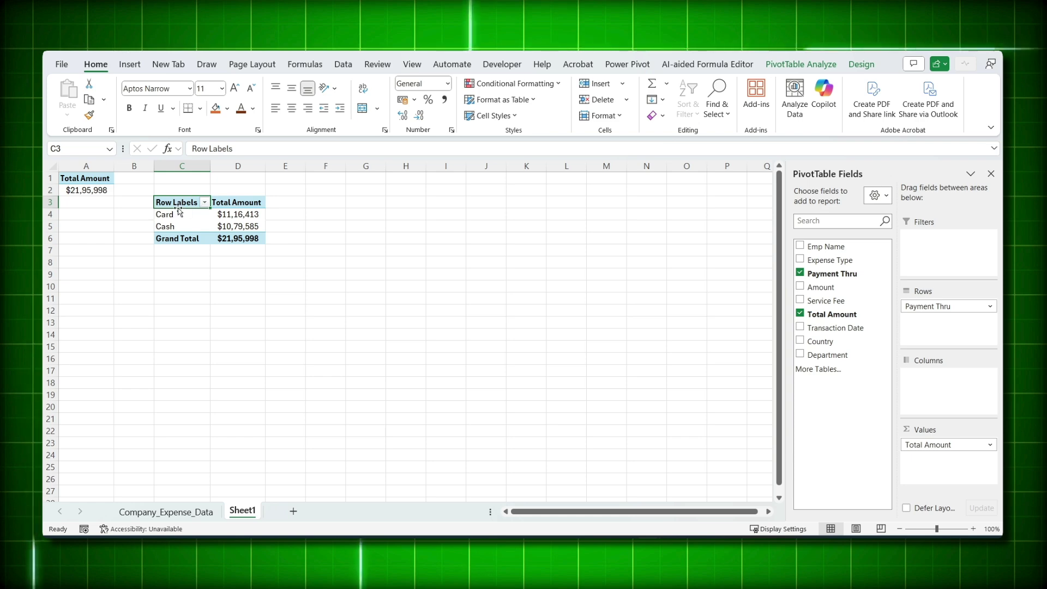
double_click(178, 203)
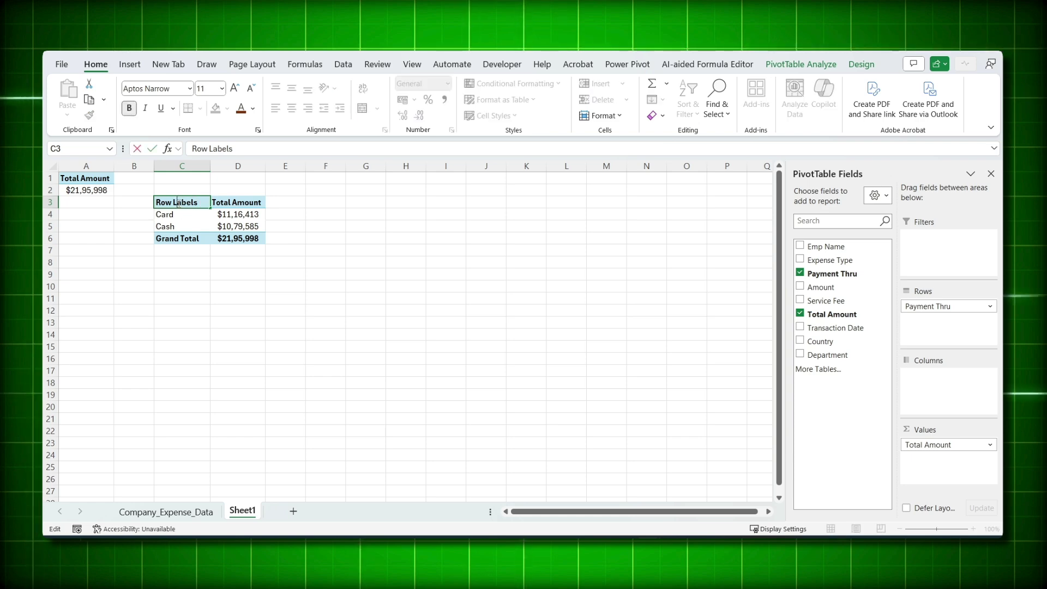
type("Payment")
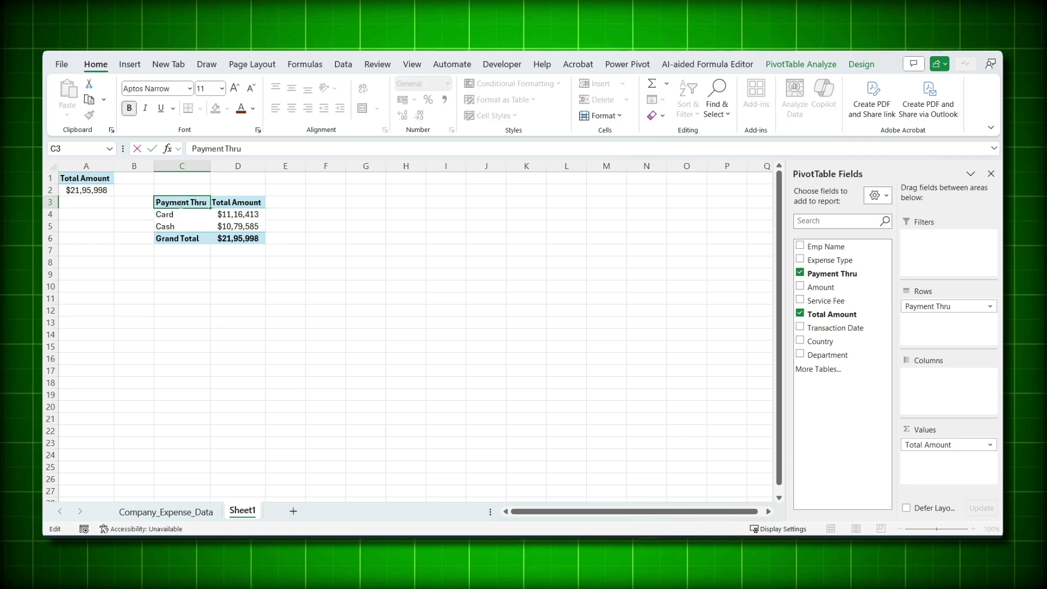
type(" Thru")
key("Return")
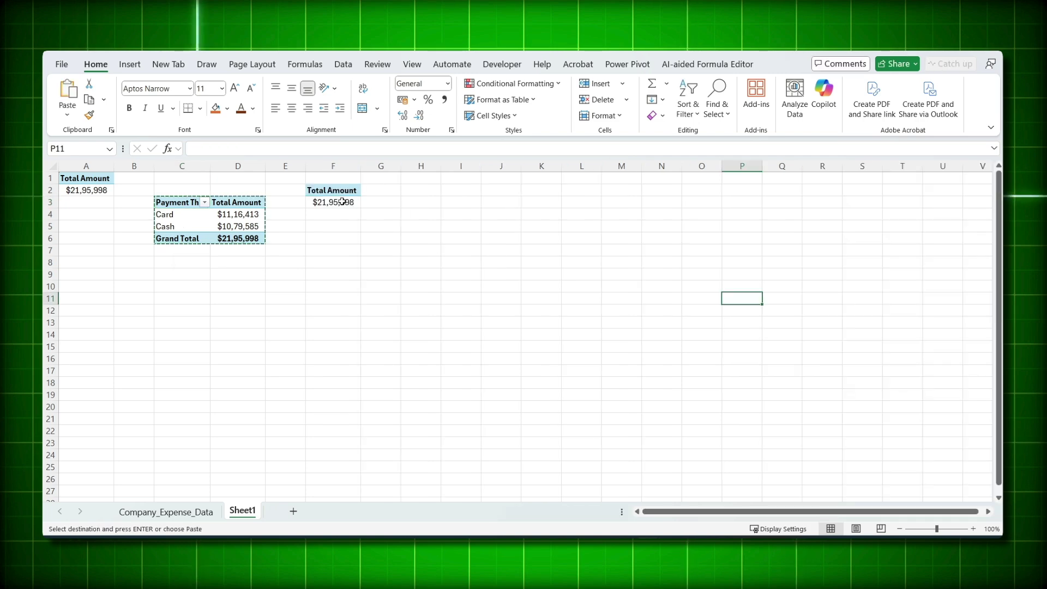
Paste the pivot copy at F2 and replace Payment Thru with Transaction Date in its rows.
left_click(333, 190)
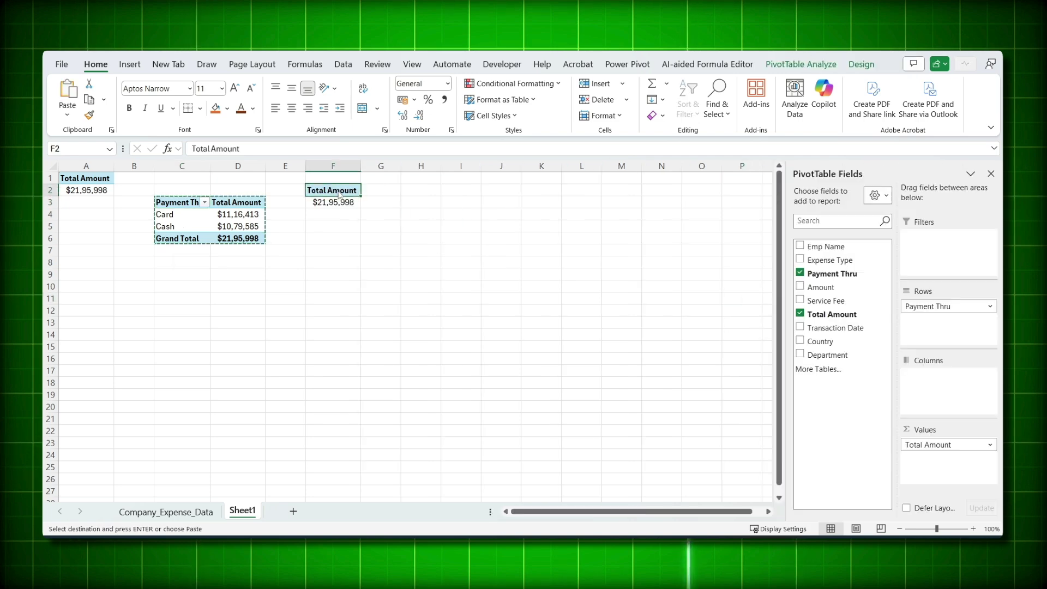
left_click(800, 327)
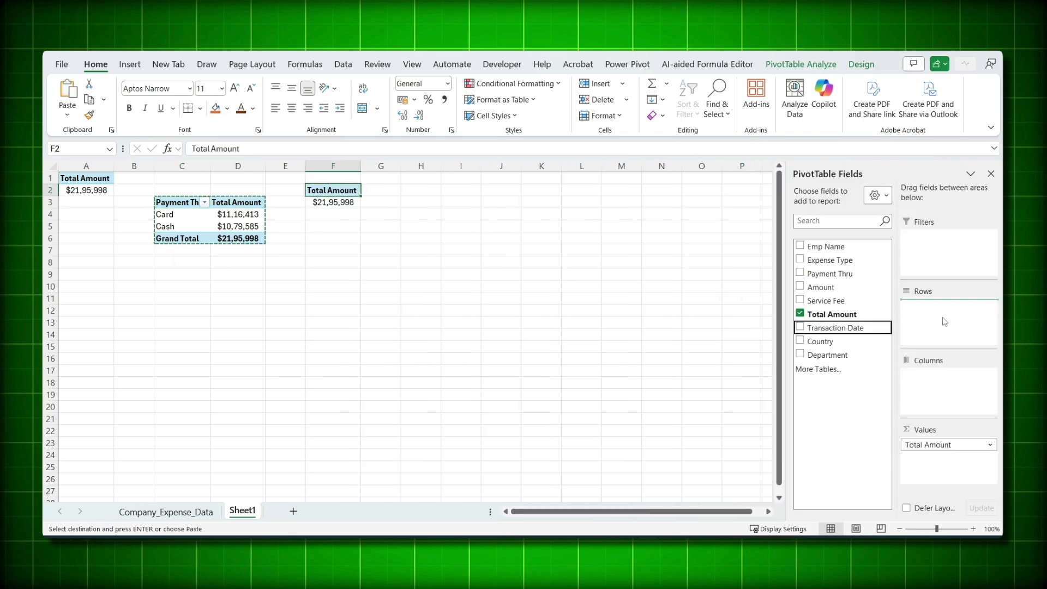
left_click(379, 226)
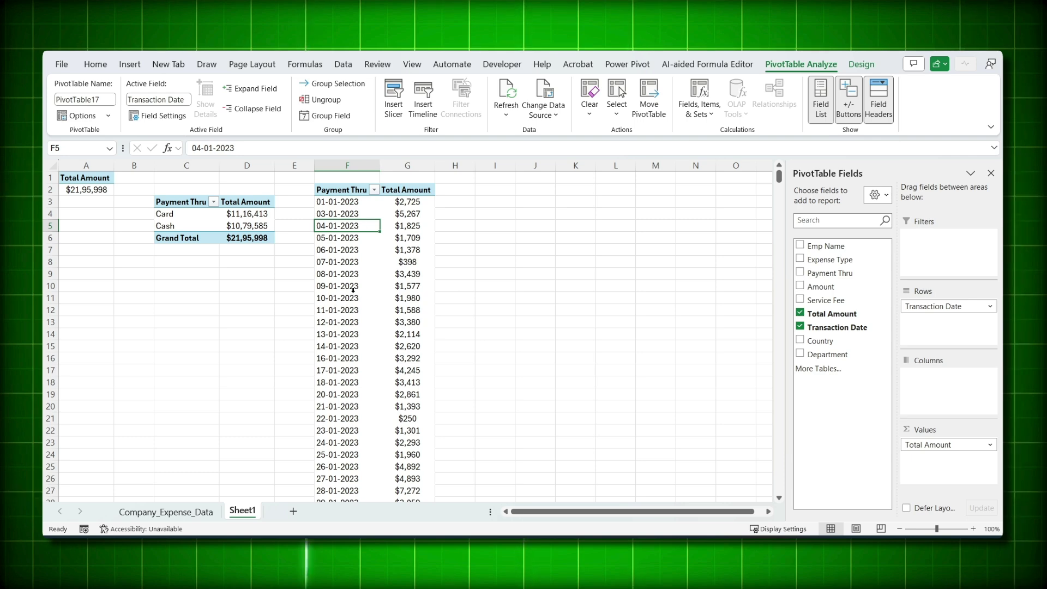
left_click(338, 255)
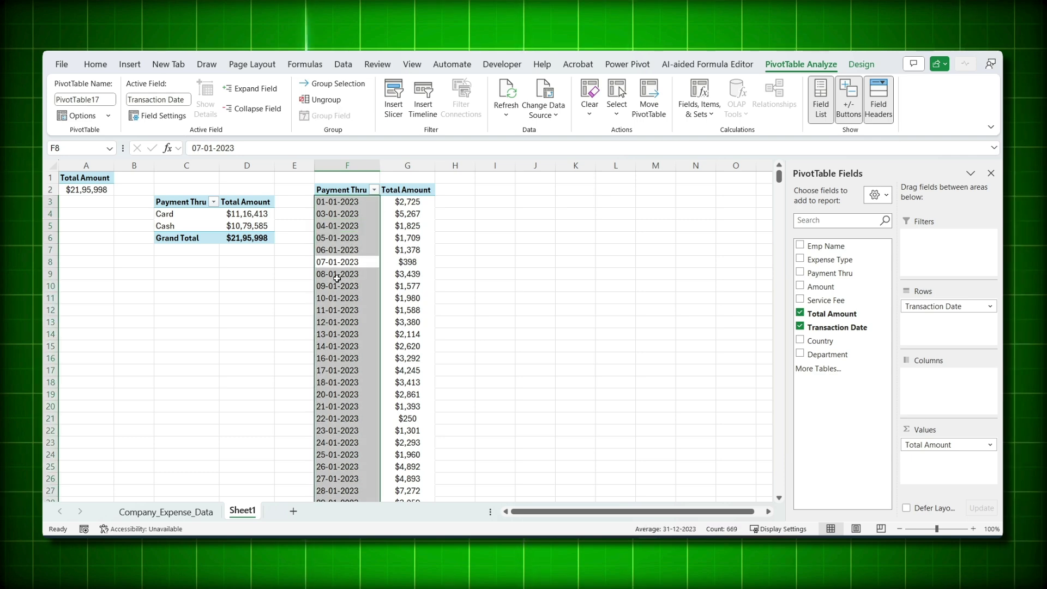
left_click(338, 265)
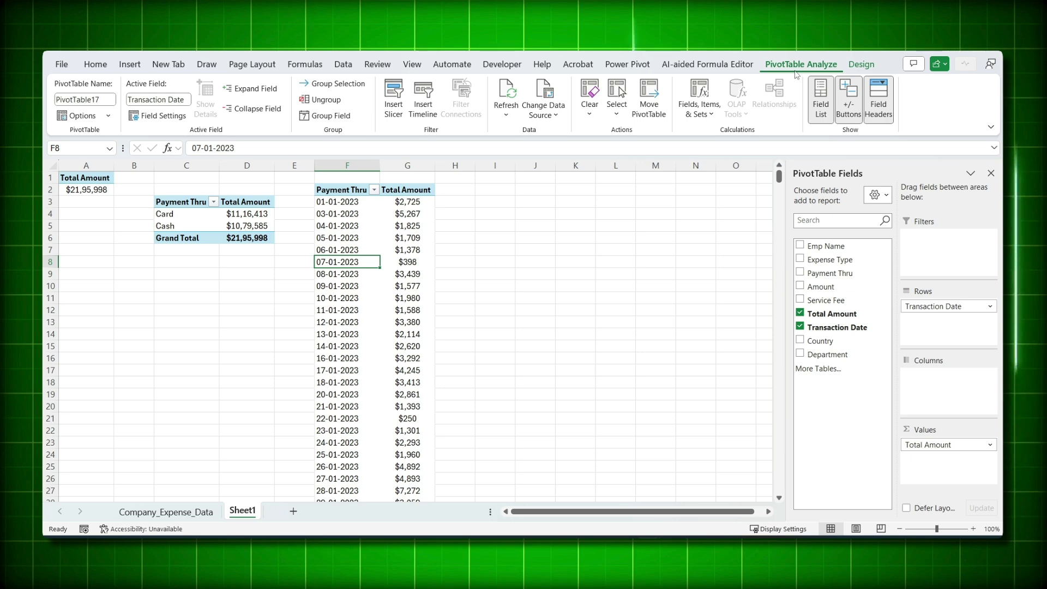
Group the F2 pivot's dates by Years, Quarters and Months, then drop Quarters from Rows.
left_click(342, 116)
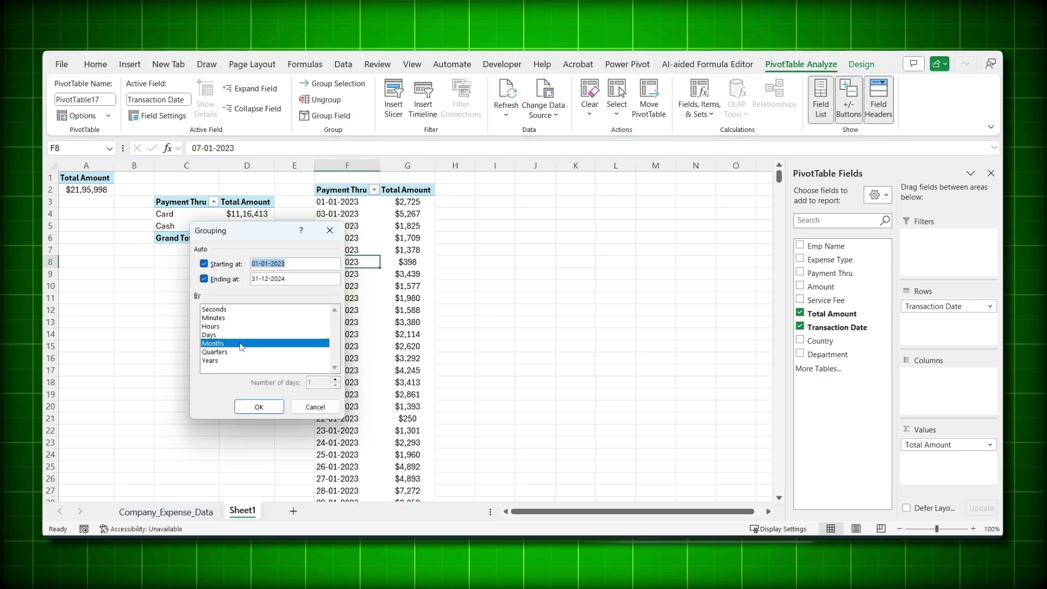
left_click(228, 355)
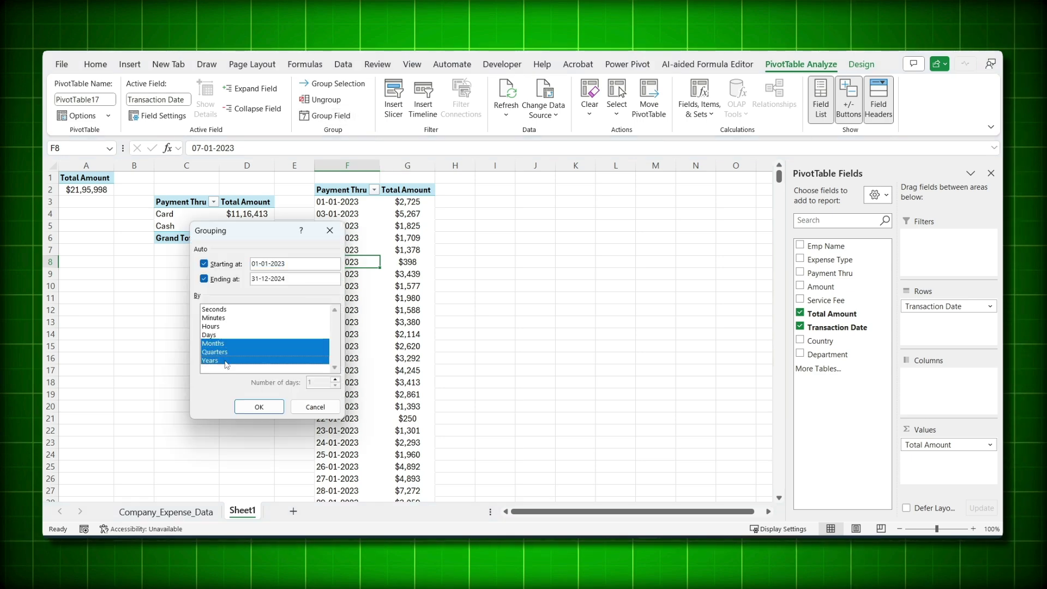
left_click(259, 407)
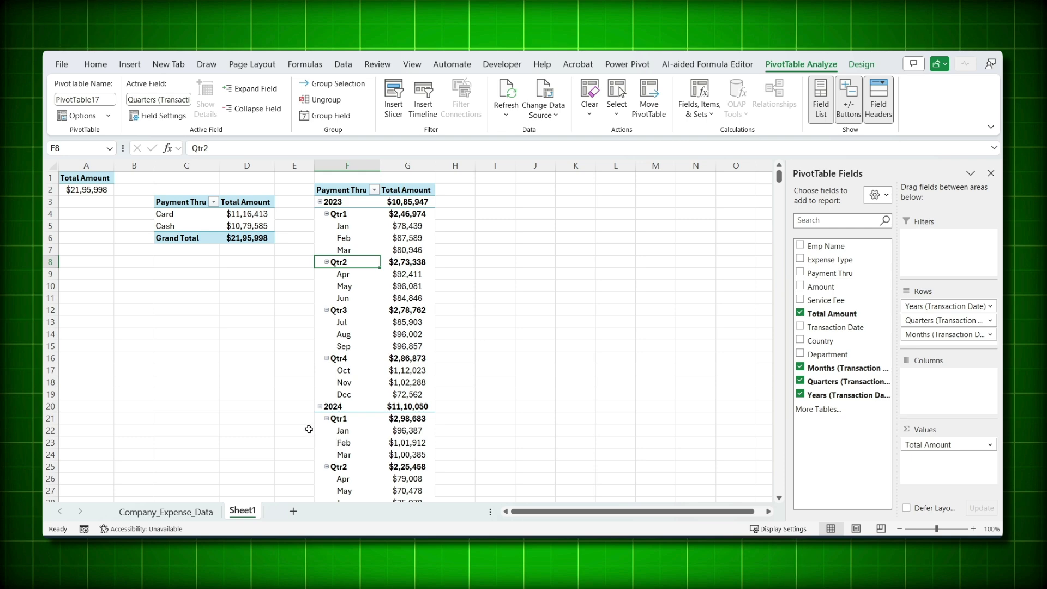
left_click_drag(917, 323, 706, 311)
left_click(376, 298)
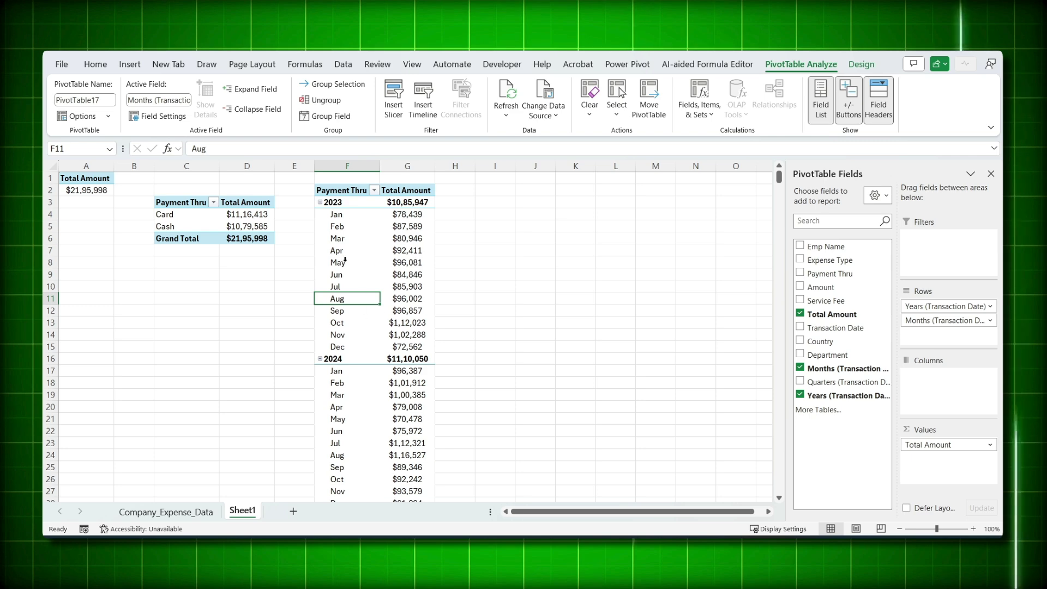
Put the date pivot in tabular form, with years and months in separate columns.
left_click(861, 65)
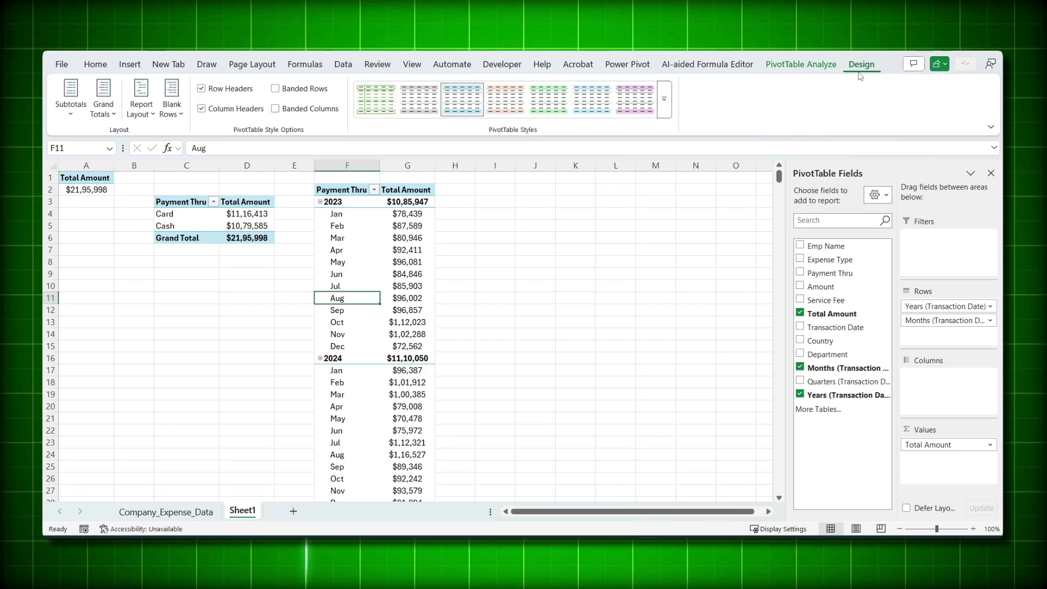
left_click(141, 104)
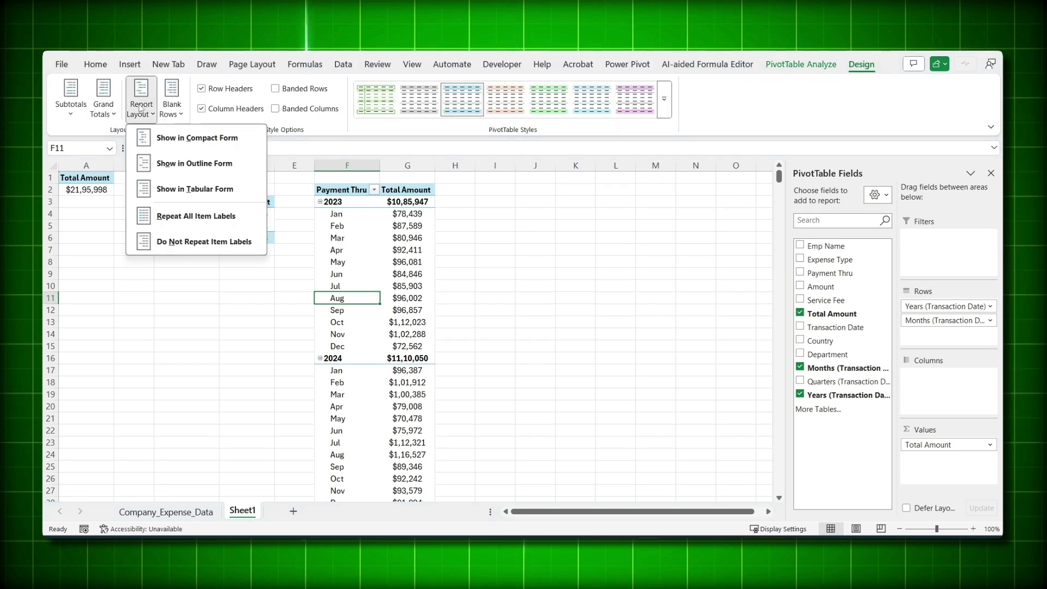
left_click(196, 137)
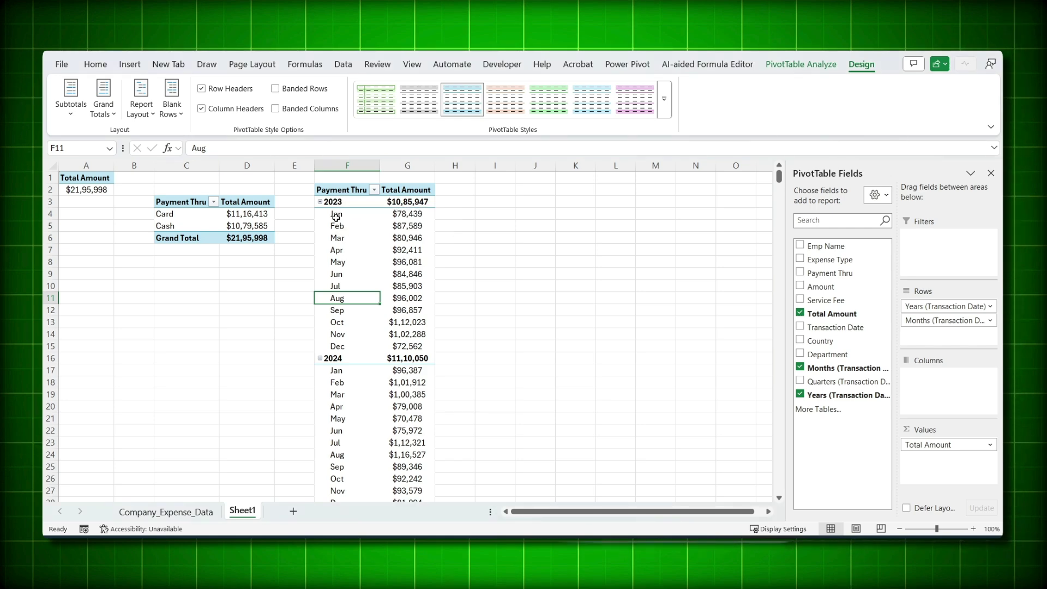
left_click(153, 111)
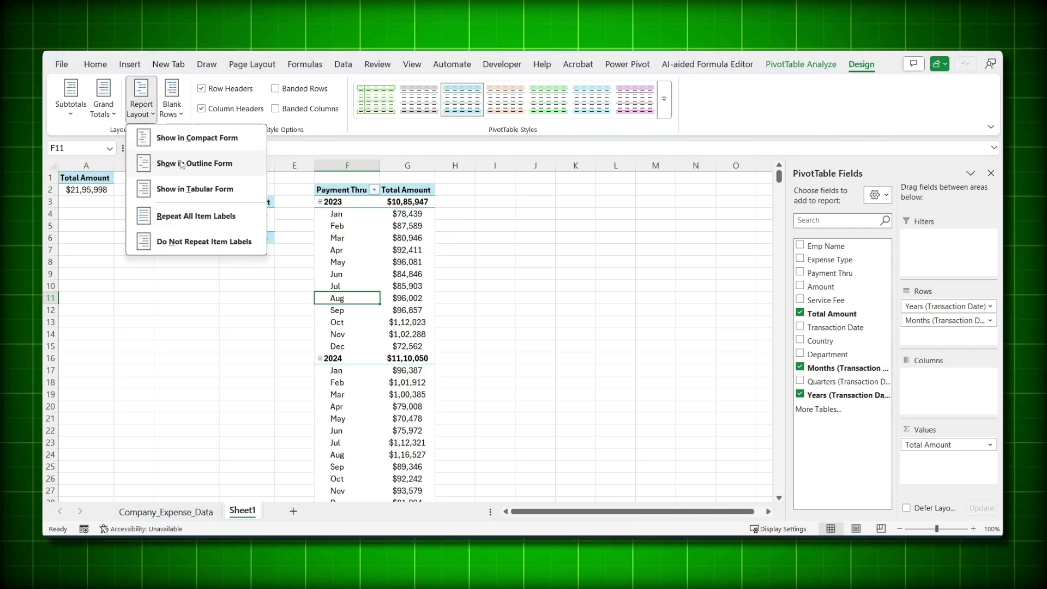
left_click(194, 189)
Reapply the tabular layout so the year gets a 2023 Total row of $10,85,947.
left_click(352, 171)
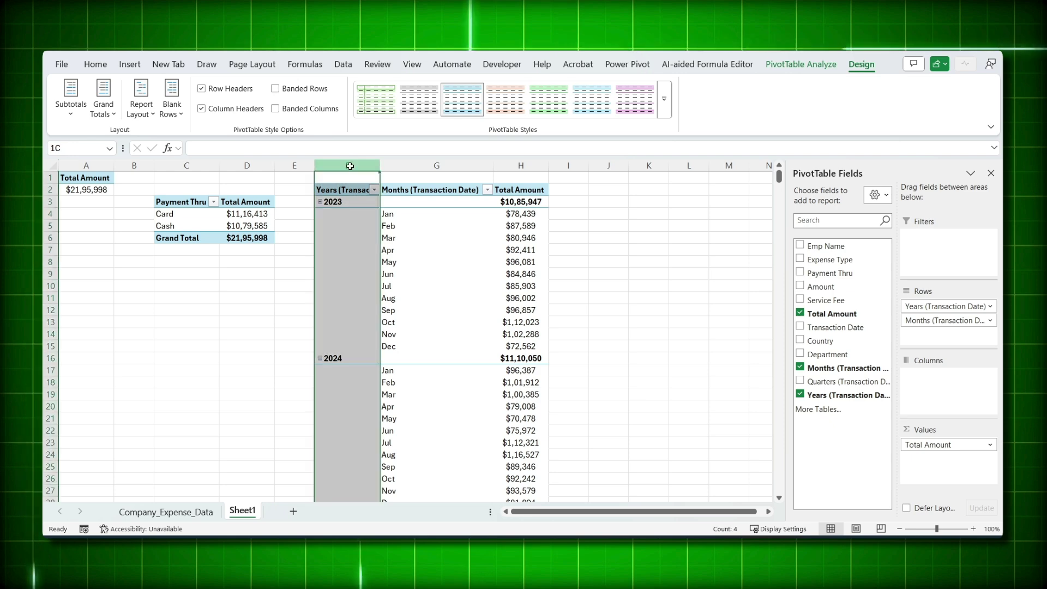
left_click(418, 165)
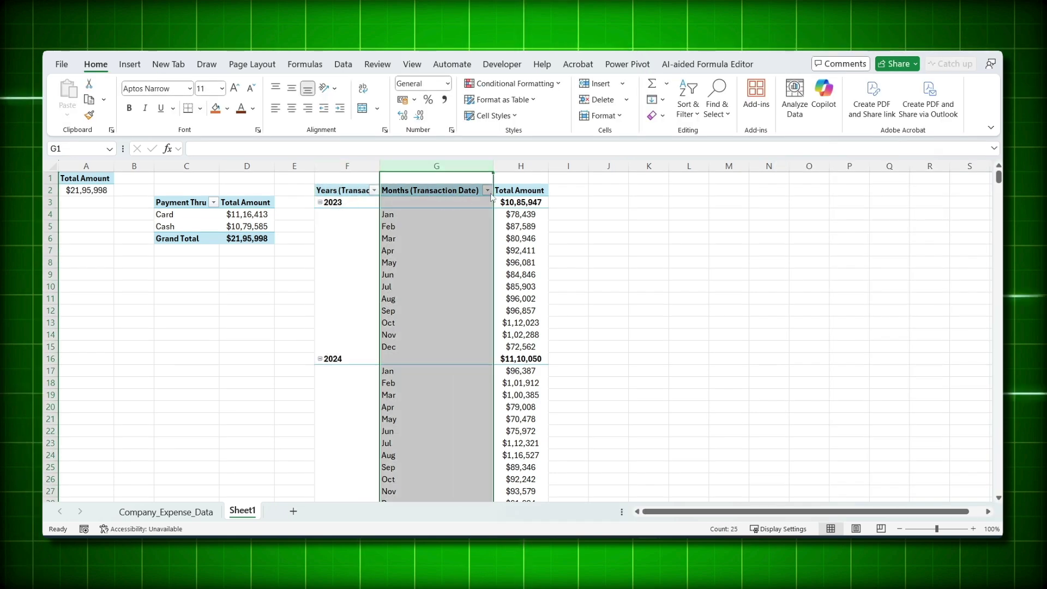
left_click(521, 165)
left_click(437, 239)
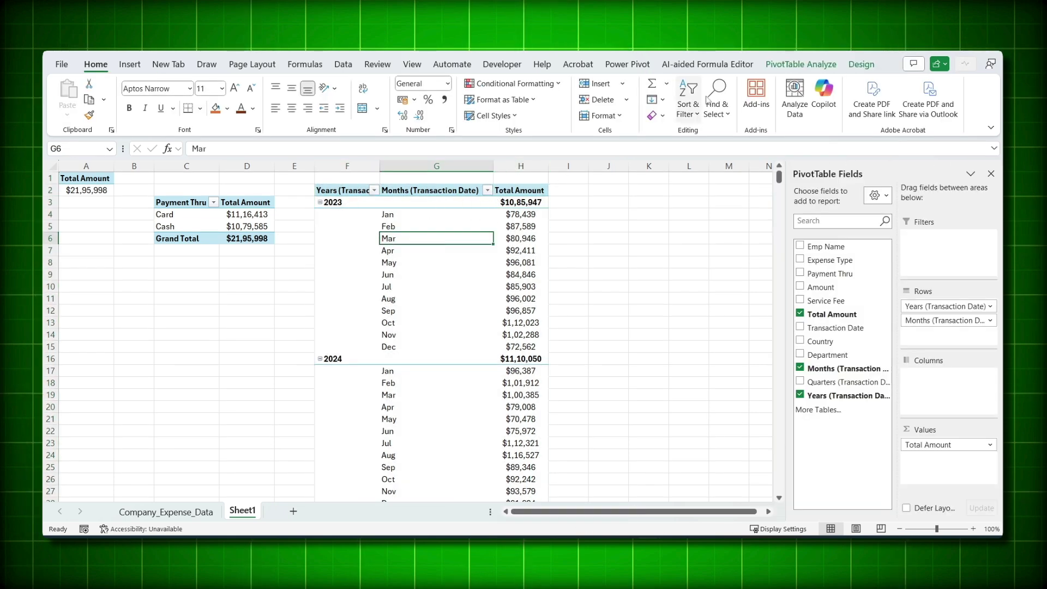
left_click(862, 64)
left_click(142, 98)
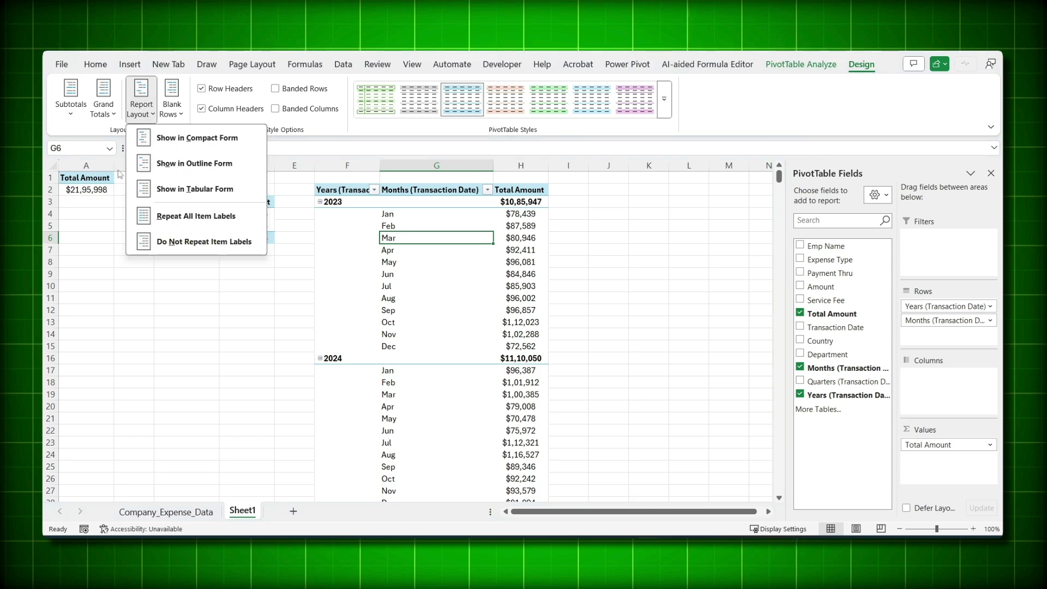
left_click(186, 195)
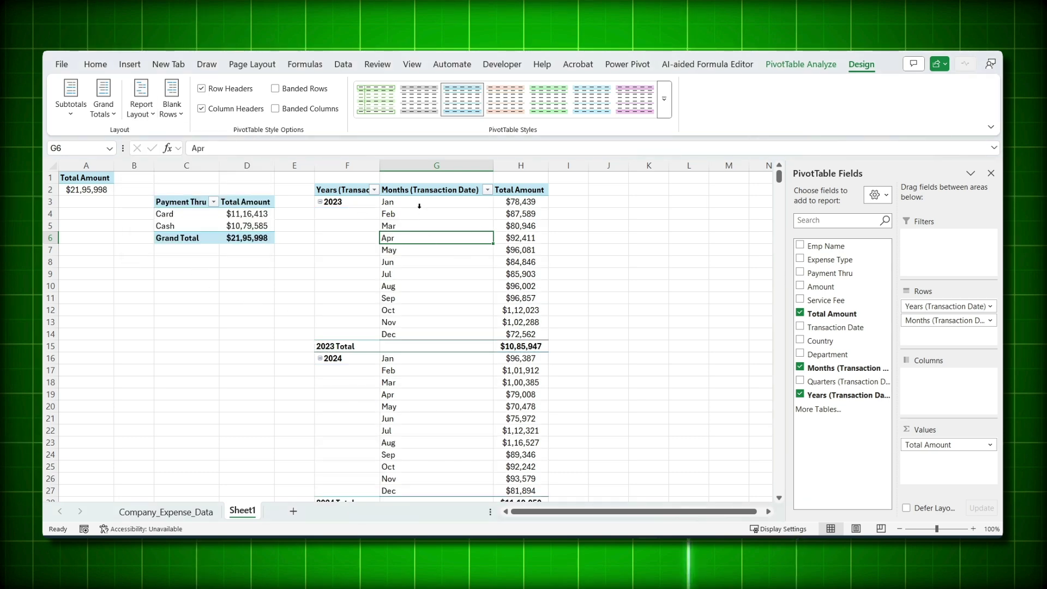
left_click(141, 103)
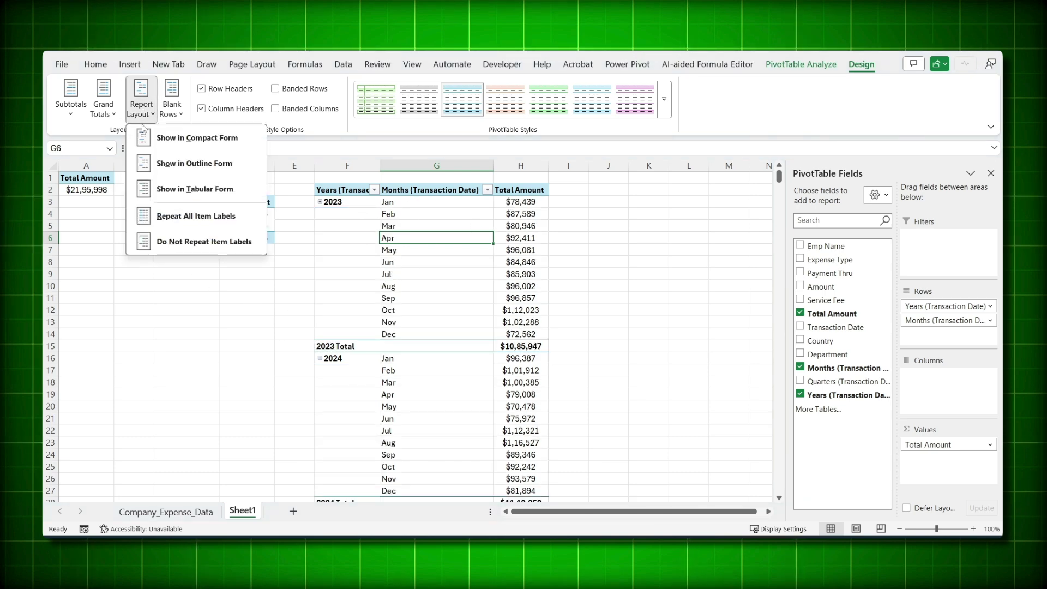
left_click(366, 209)
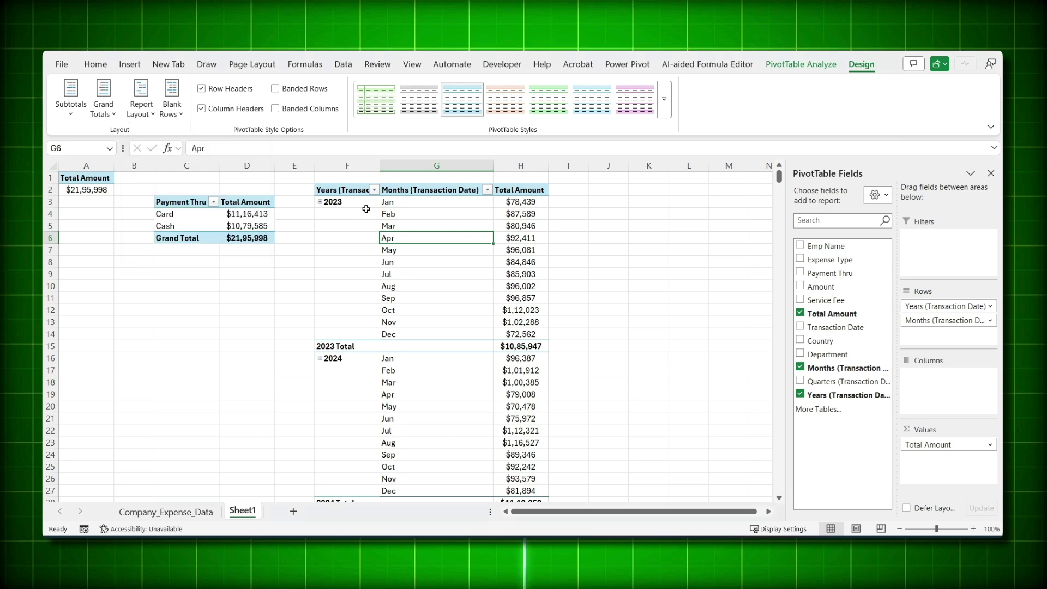
Try Repeat All Item Labels, then revert to Do Not Repeat Item Labels.
left_click(141, 105)
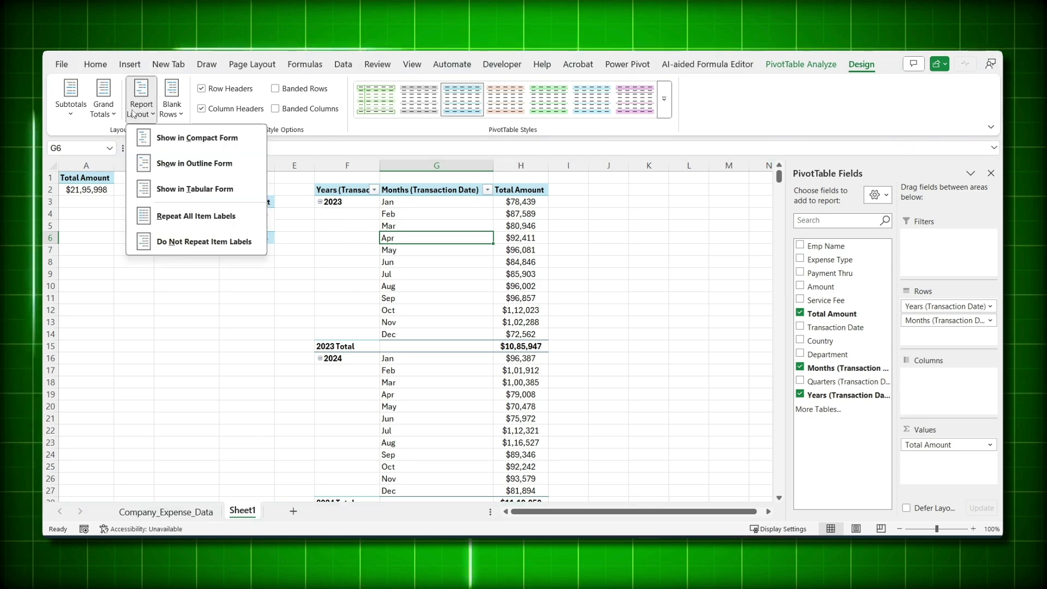
left_click(142, 107)
left_click(143, 106)
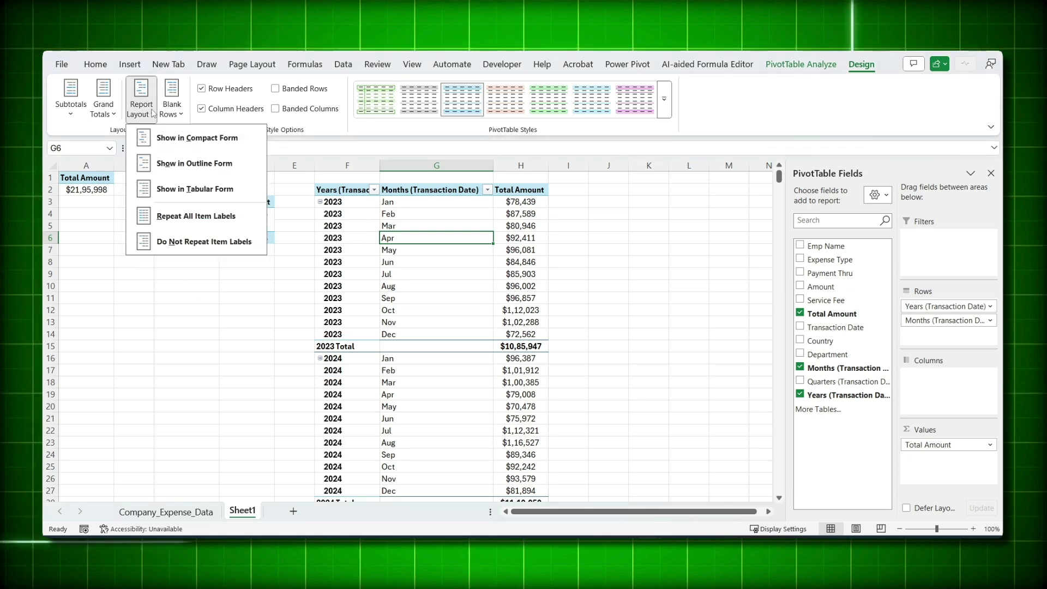
left_click(195, 240)
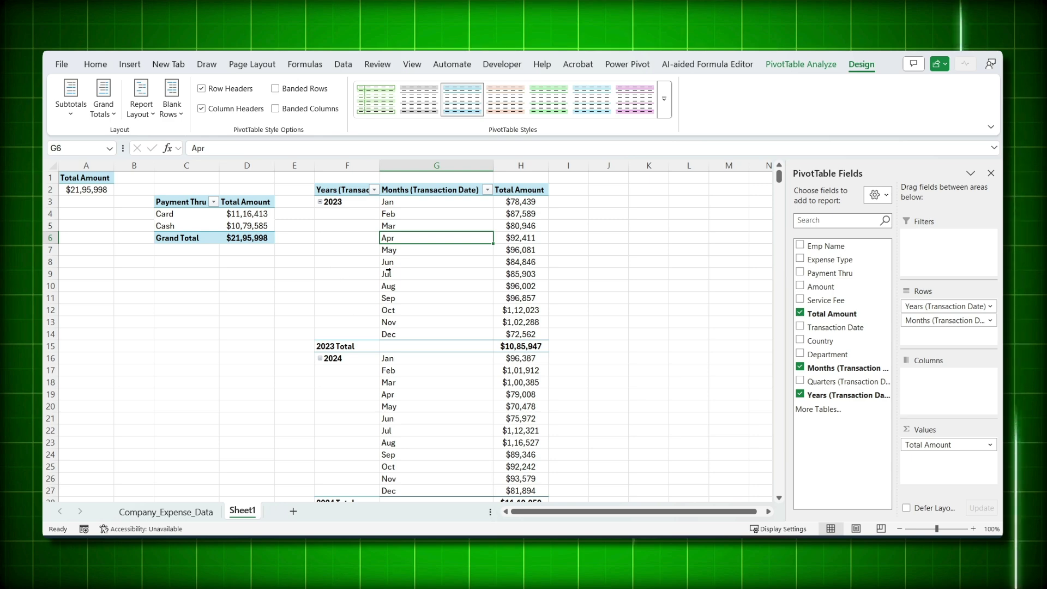
left_click(174, 111)
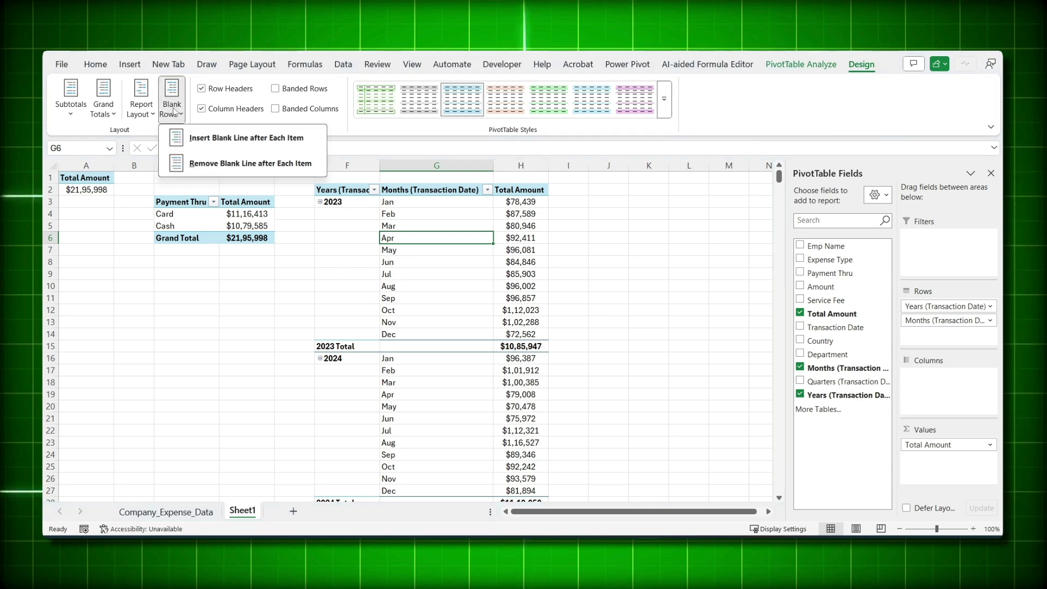
Try blank lines after each year, then hide subtotals and show them at the group bottom.
left_click(223, 139)
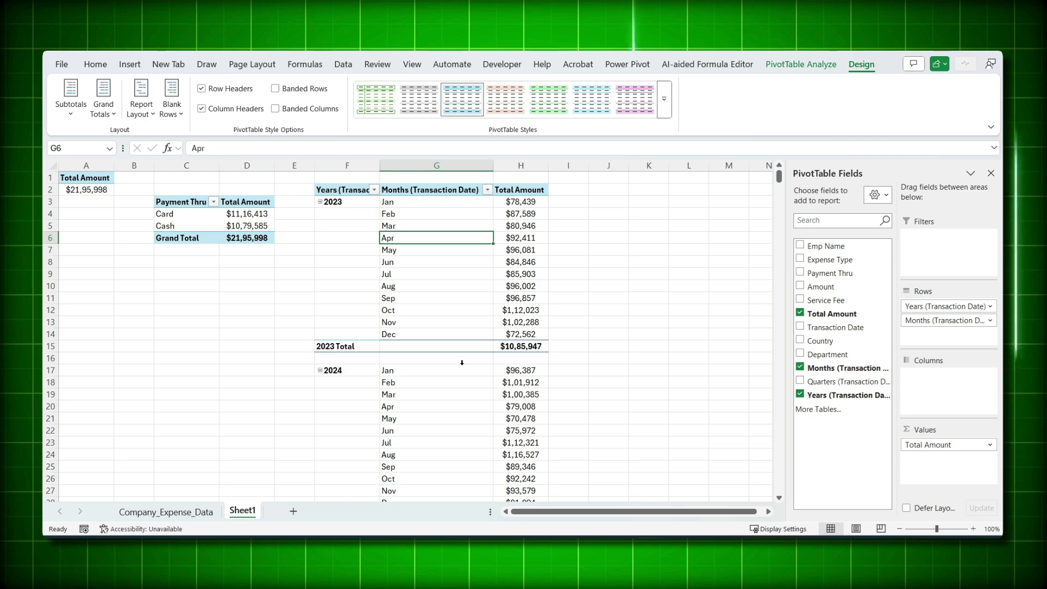
left_click(173, 109)
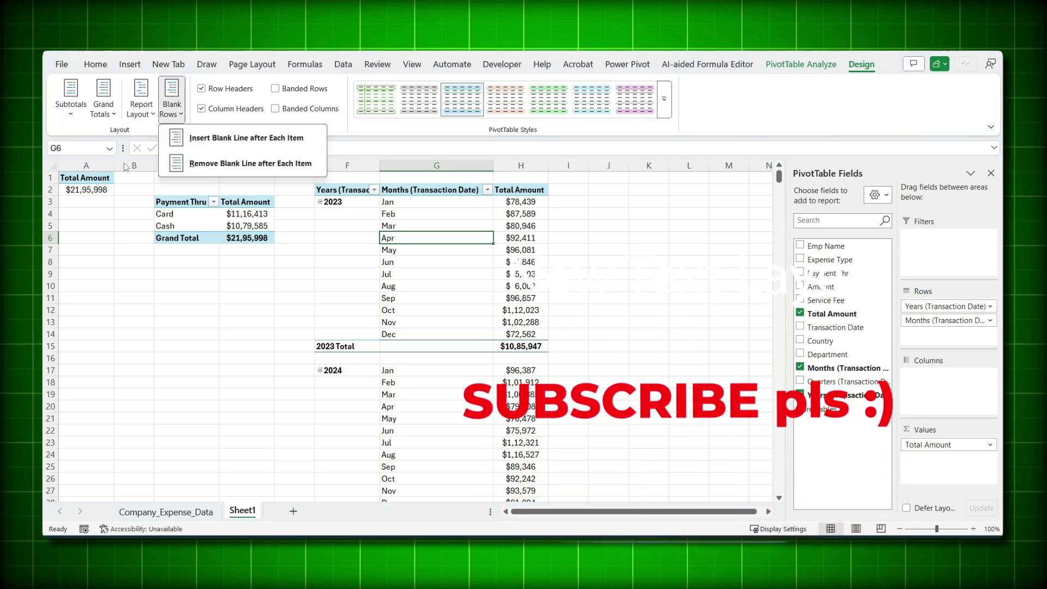
left_click(223, 162)
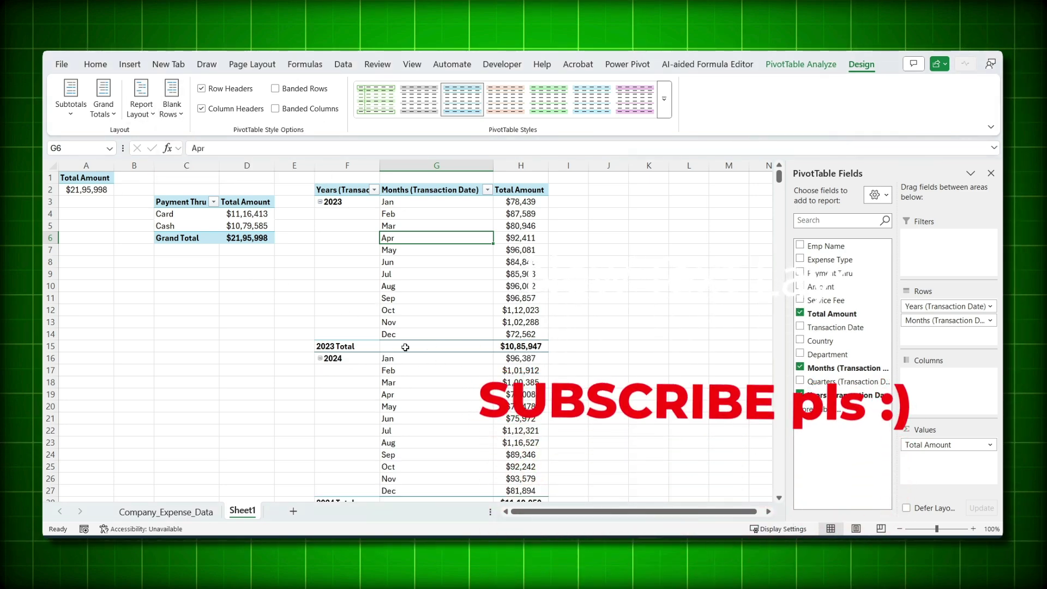
left_click(71, 104)
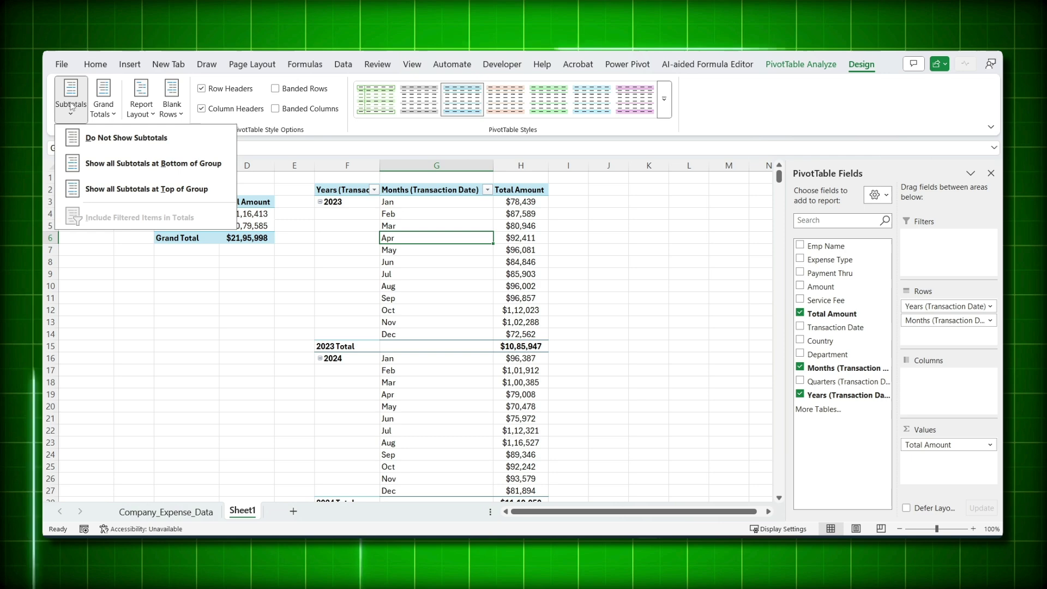
left_click(109, 138)
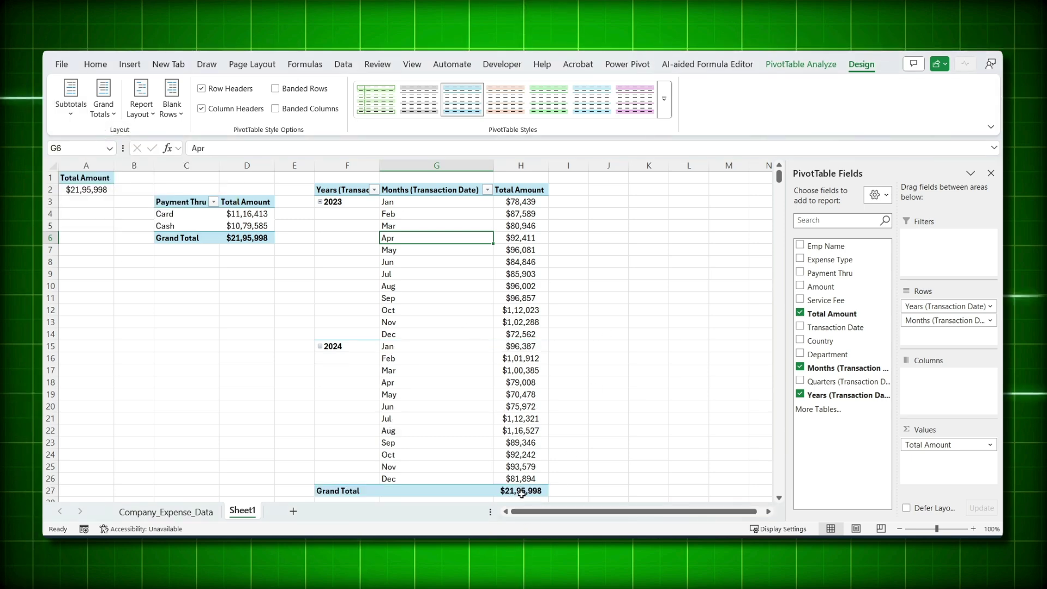
left_click(71, 104)
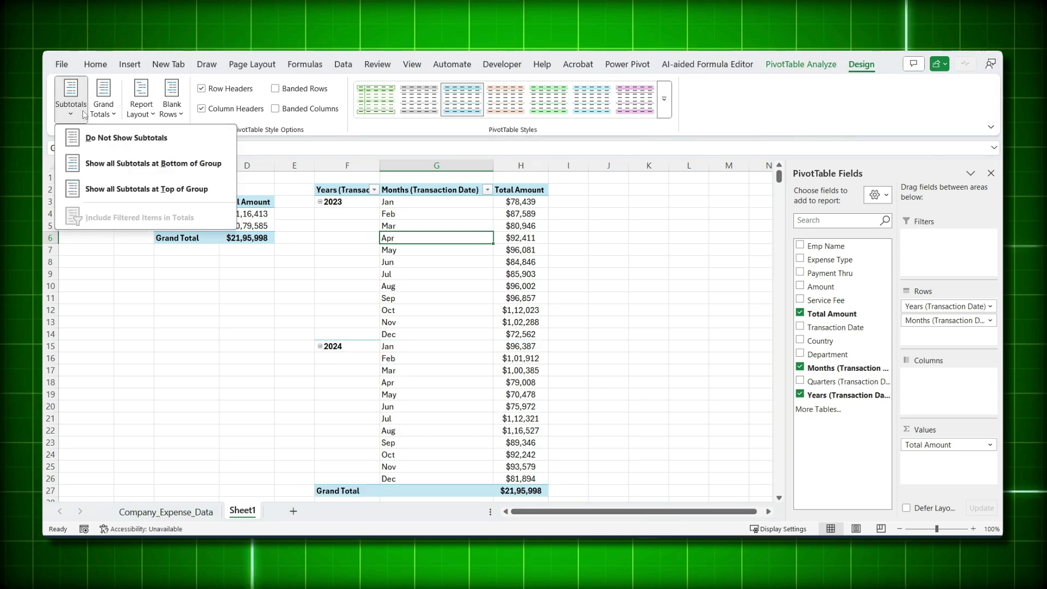
left_click(110, 162)
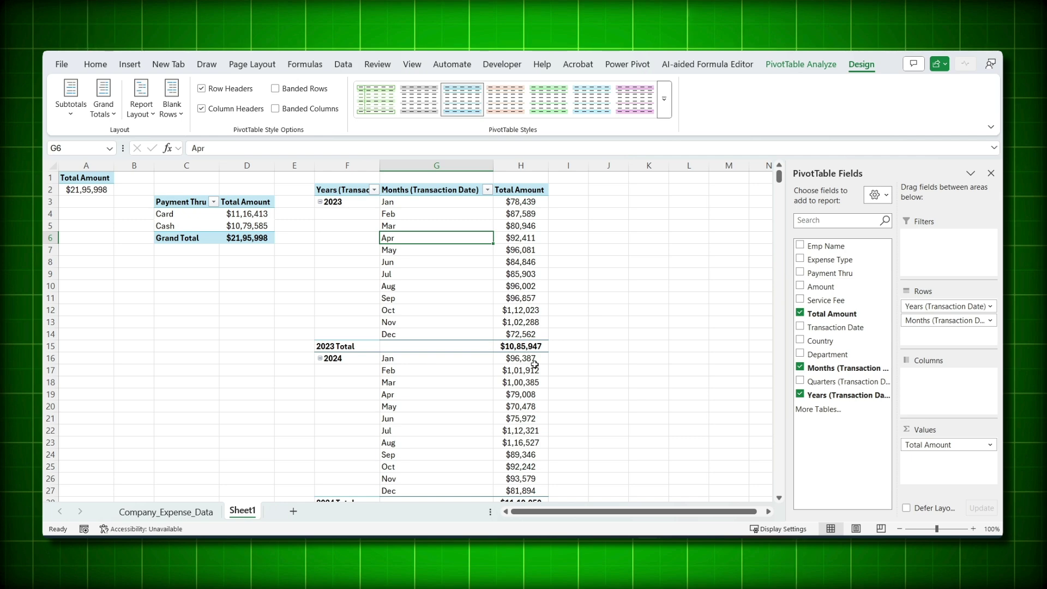
Put year subtotals back on the year rows and switch the pivot to Compact Form.
left_click(71, 100)
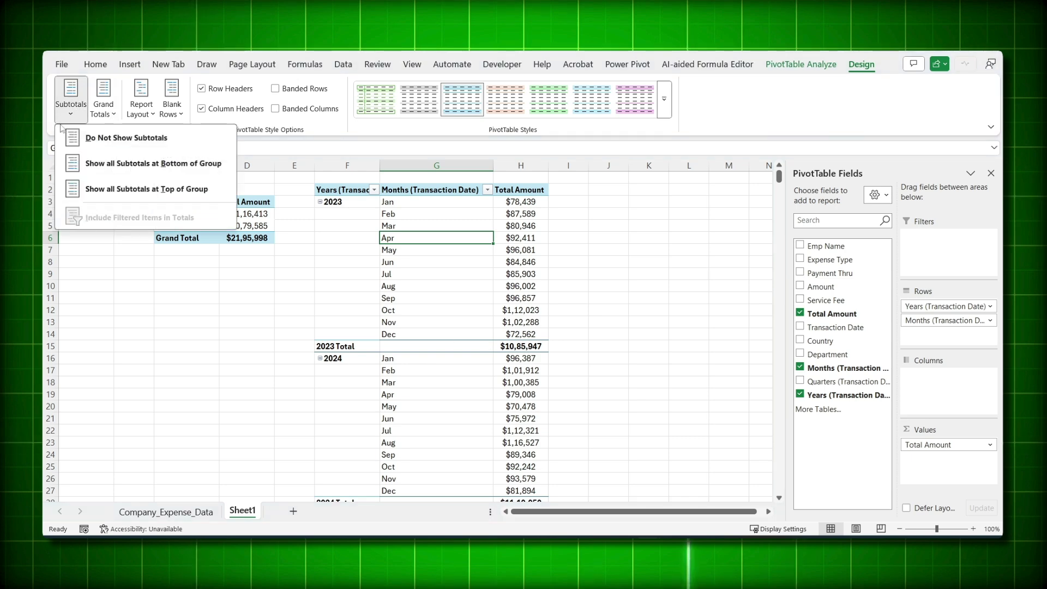
left_click(216, 307)
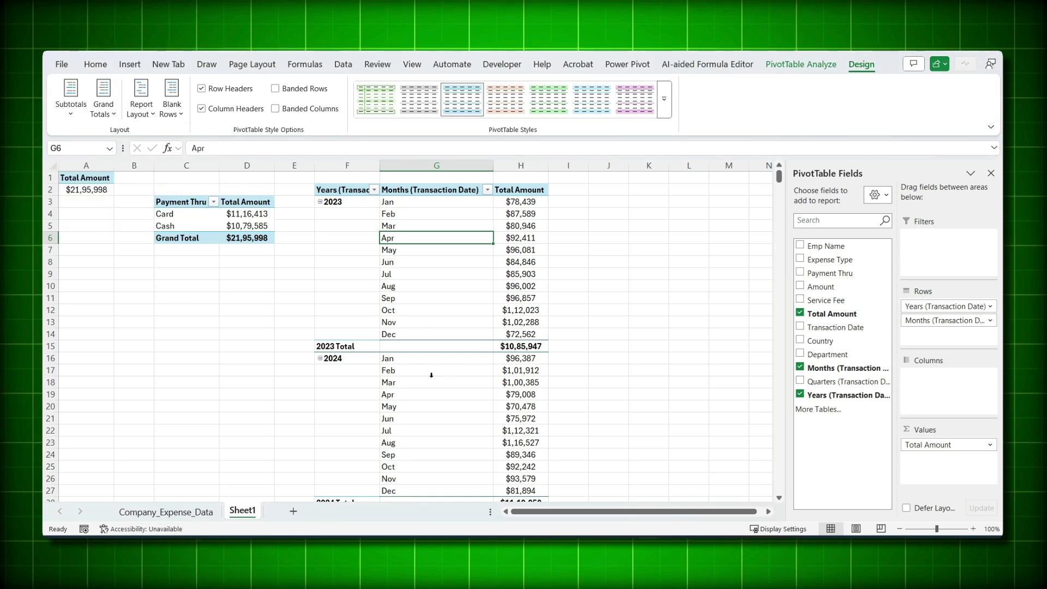
left_click(139, 114)
left_click(163, 201)
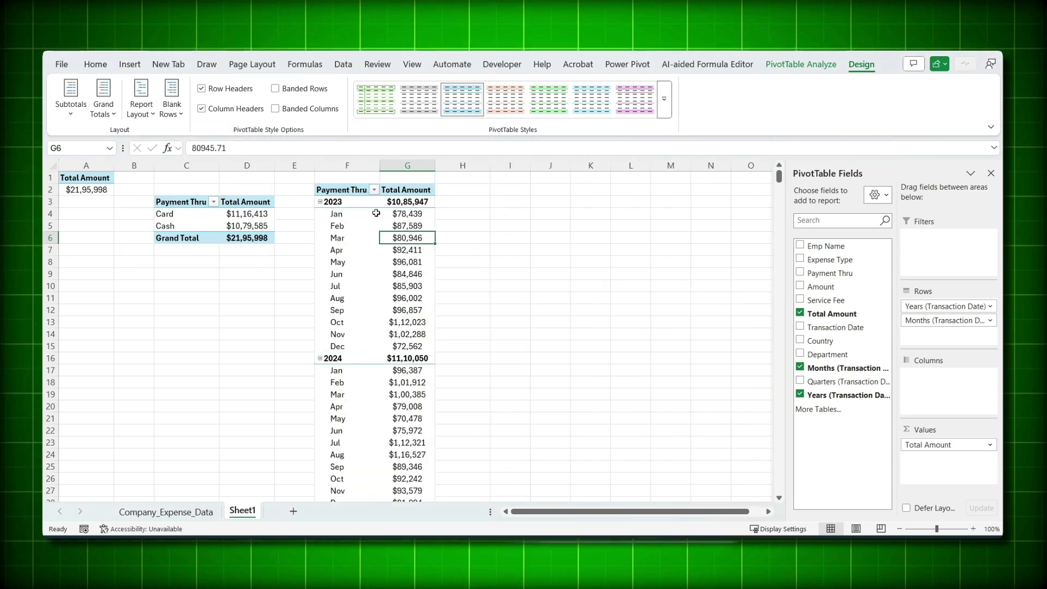
left_click(374, 189)
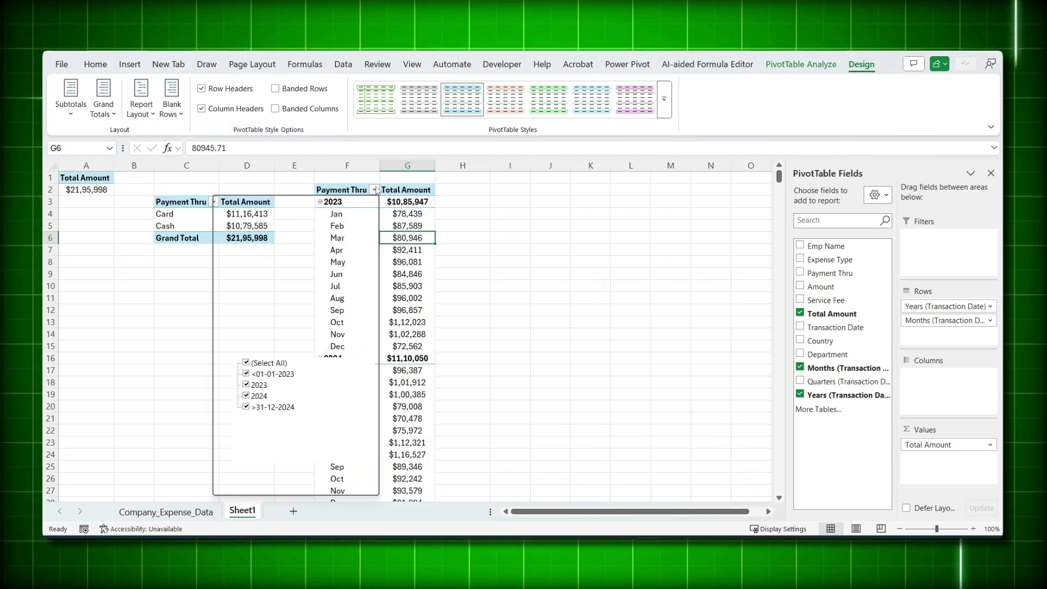
left_click(410, 223)
left_click(406, 202)
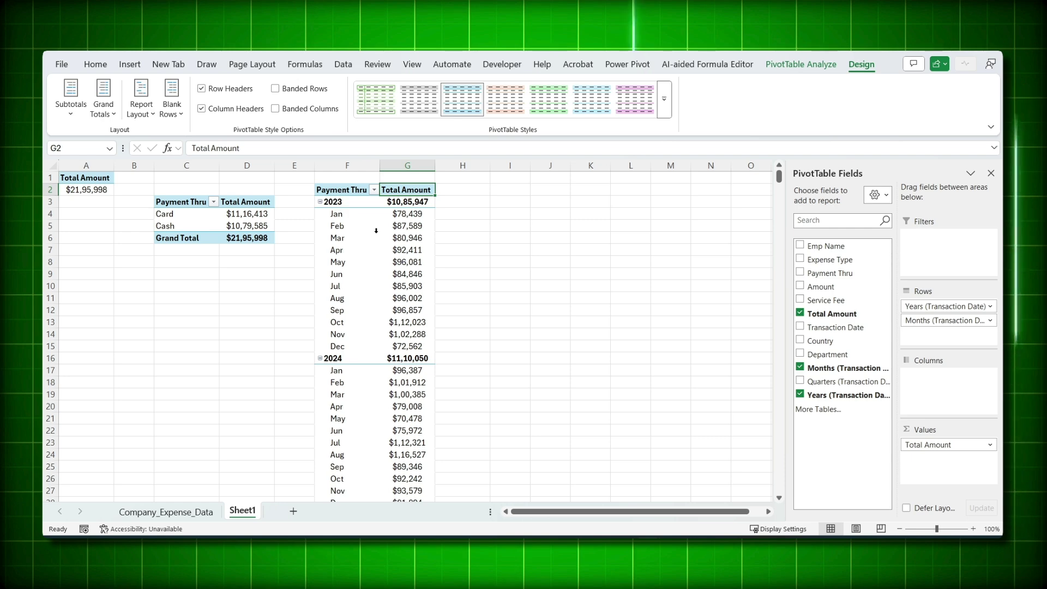
left_click(446, 191)
key("Down")
key("Down")
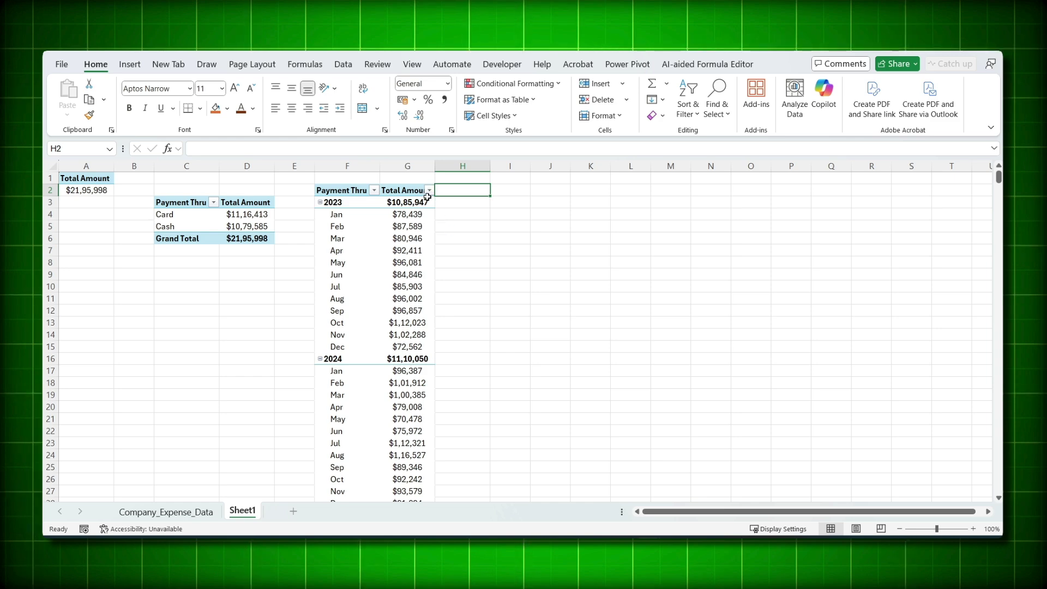
left_click(429, 191)
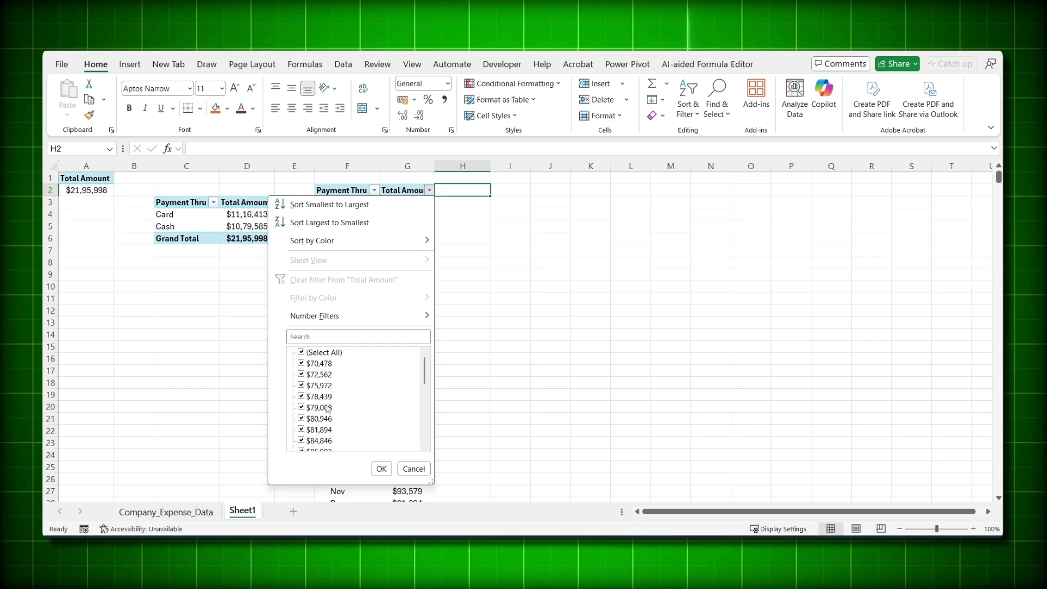
left_click(486, 369)
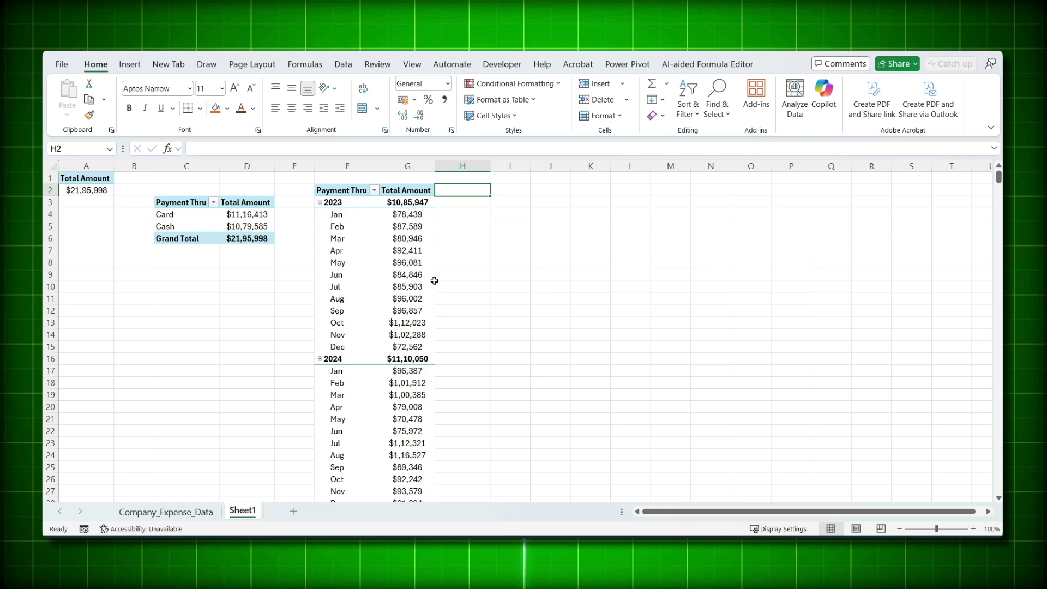
left_click(433, 278)
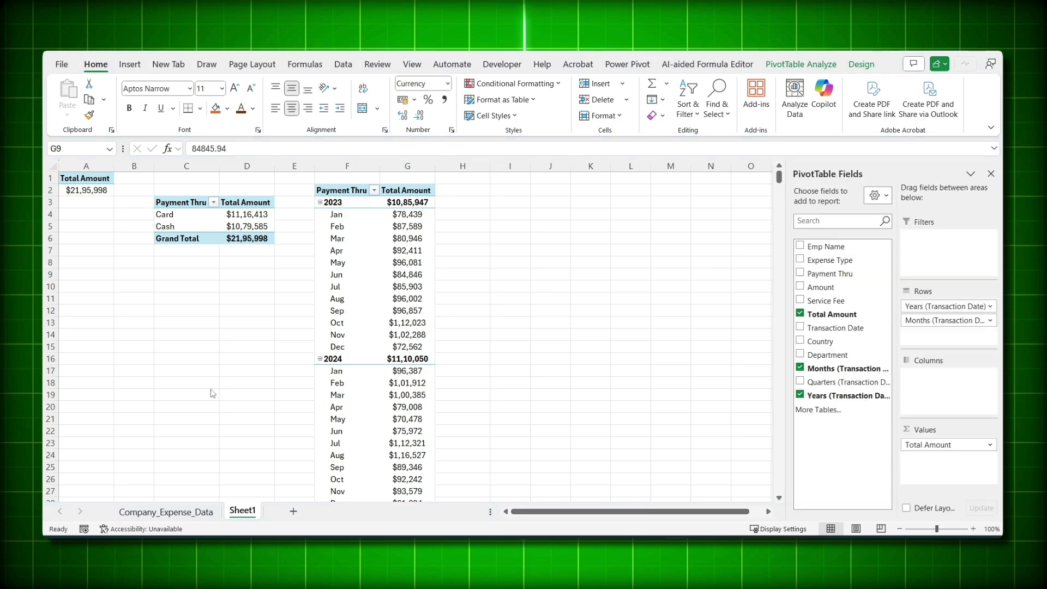
Add Years to the C3 Payment Thru pivot's rows, placed above Payment Thru.
left_click(175, 215)
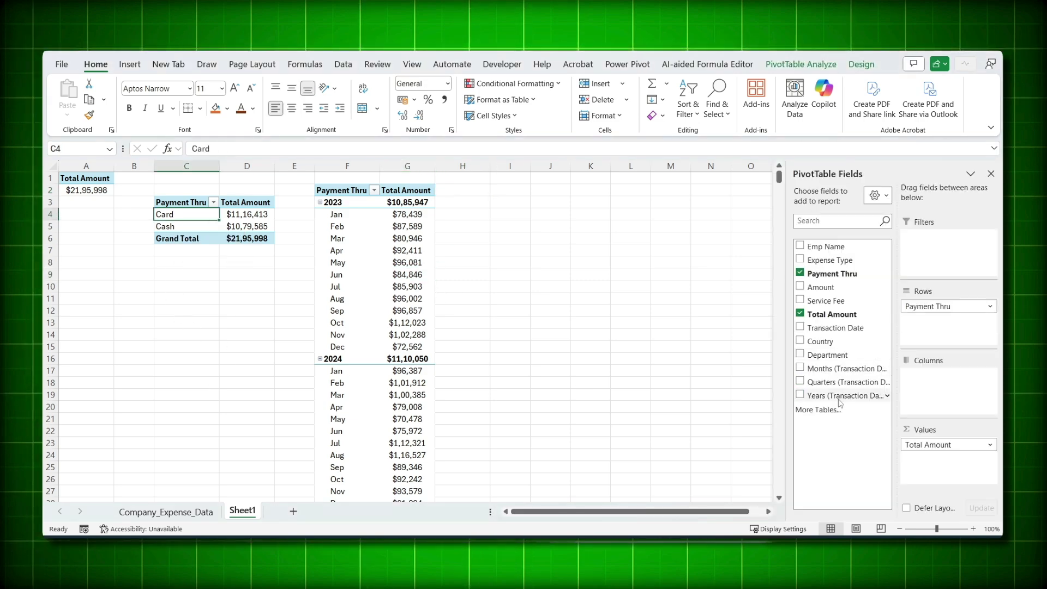
left_click_drag(842, 395, 919, 322)
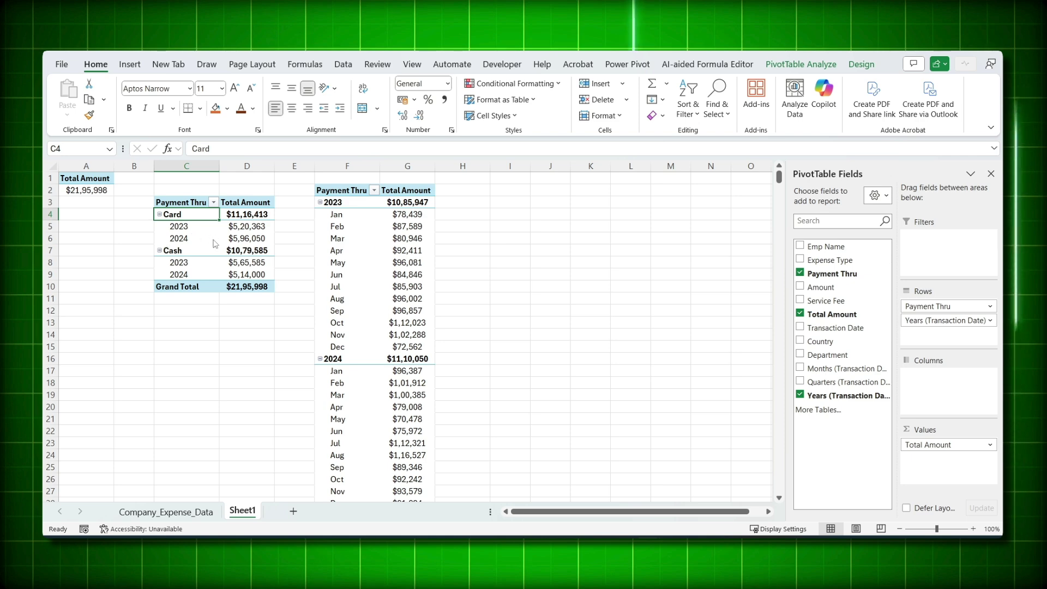
left_click_drag(933, 323, 953, 307)
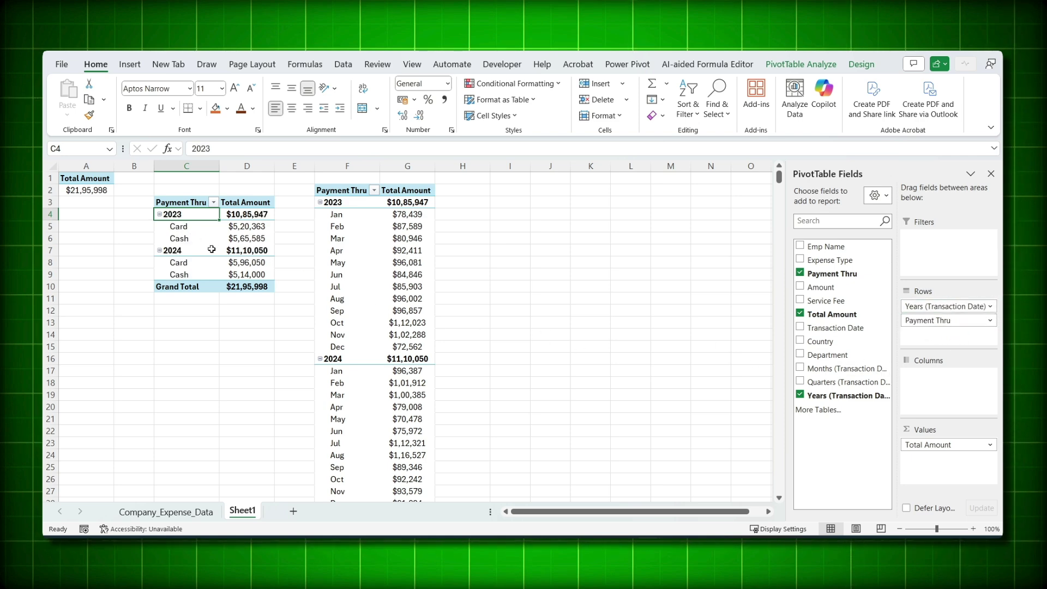
left_click(188, 227)
left_click(198, 233)
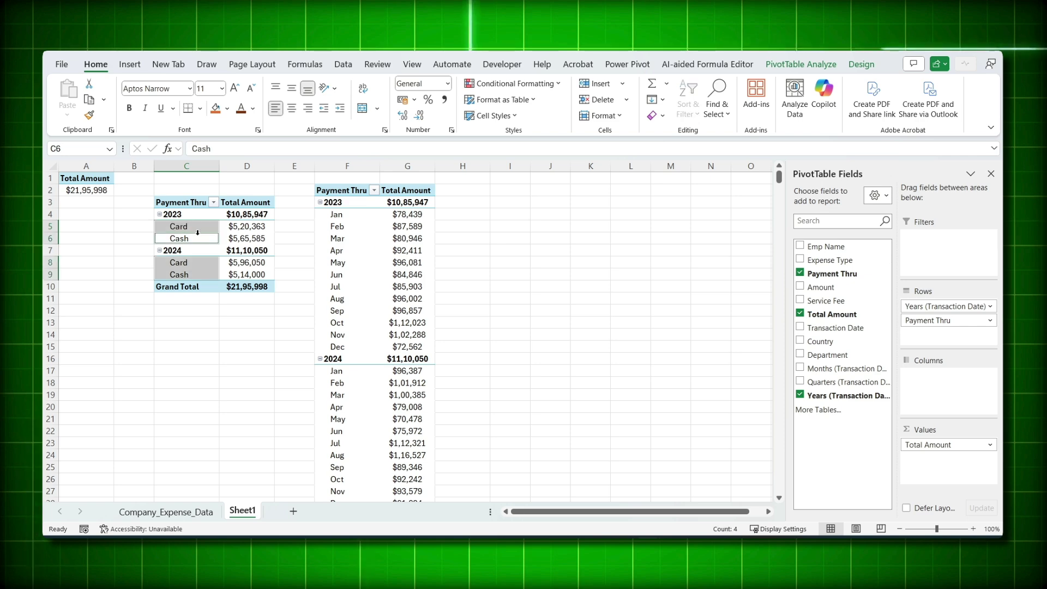
left_click(192, 260)
left_click(193, 277)
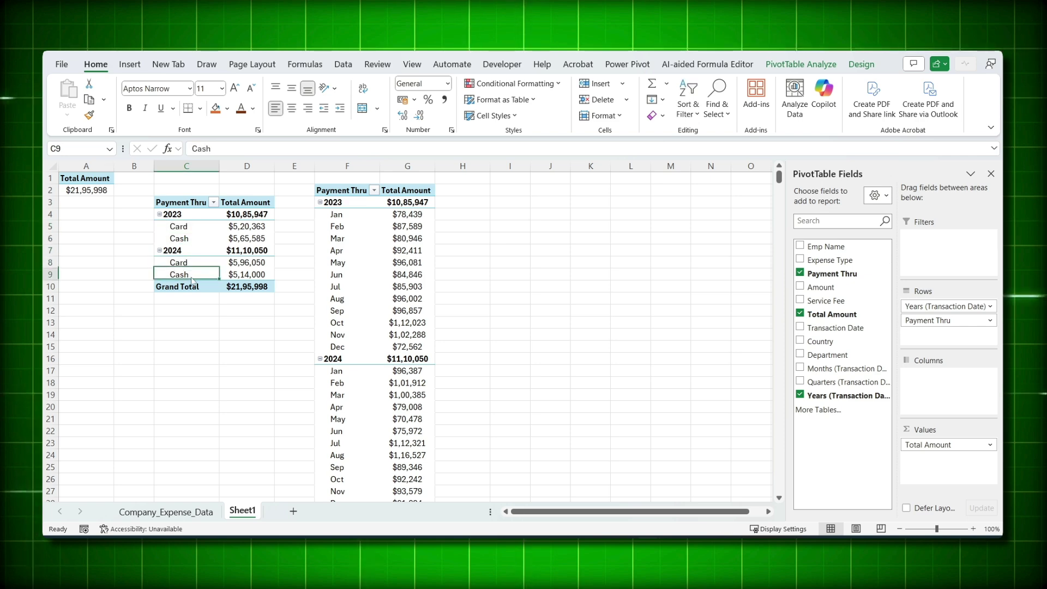
left_click(195, 226)
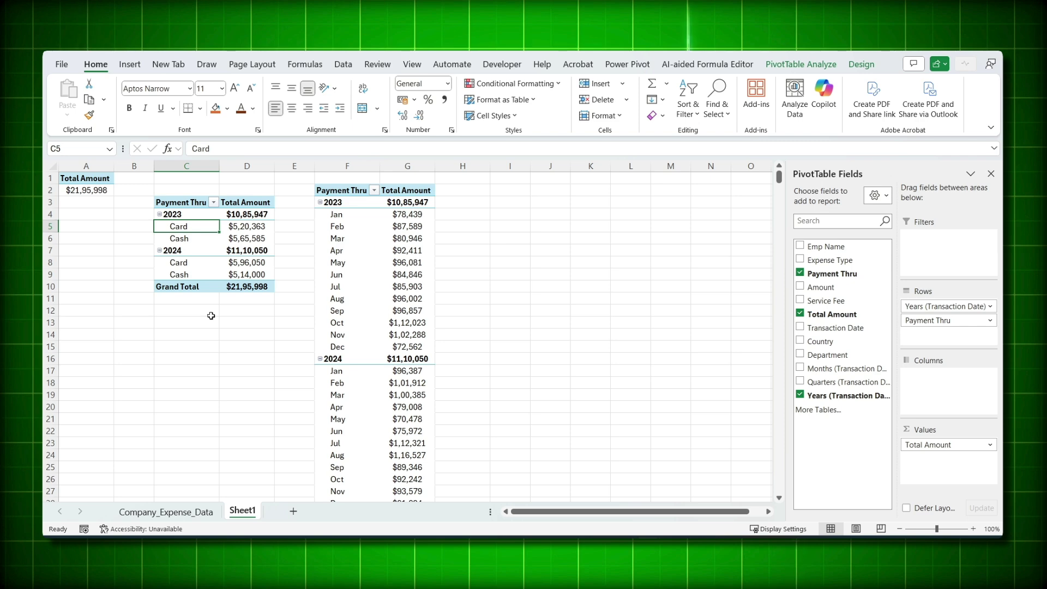
type("Cash")
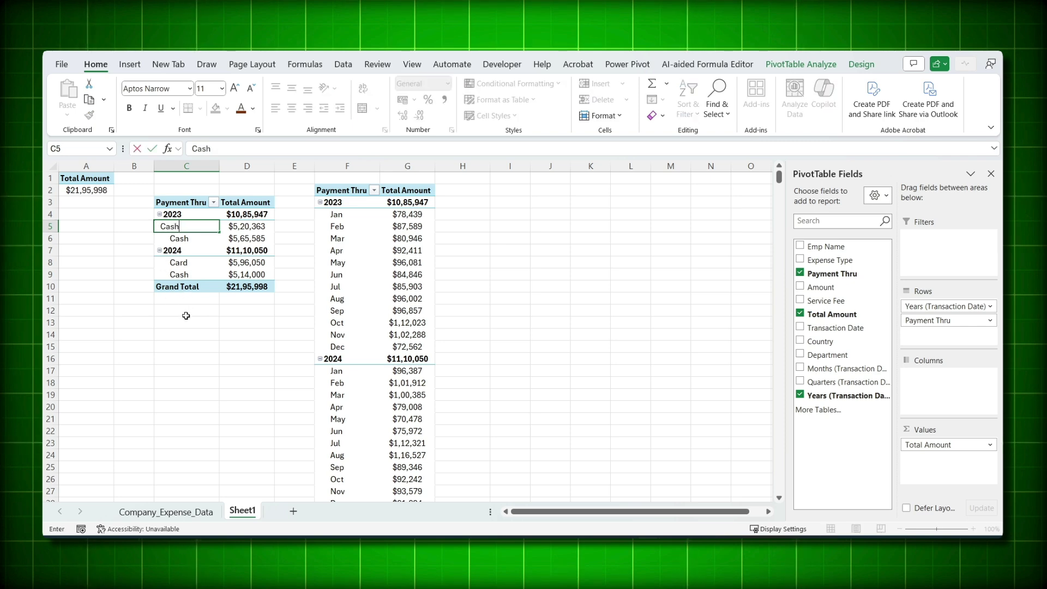
key("Tab")
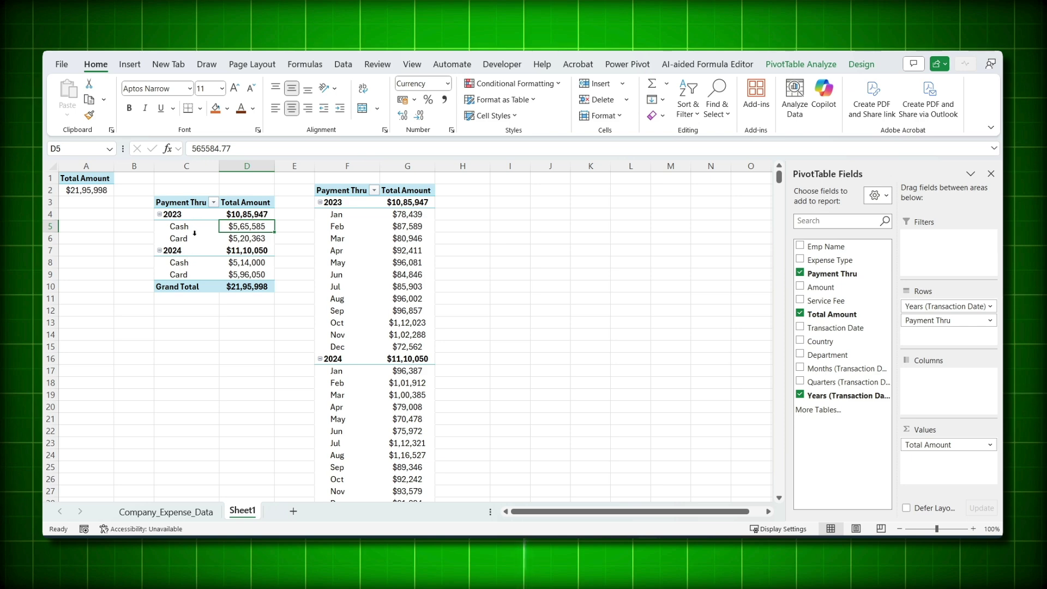
key("Left")
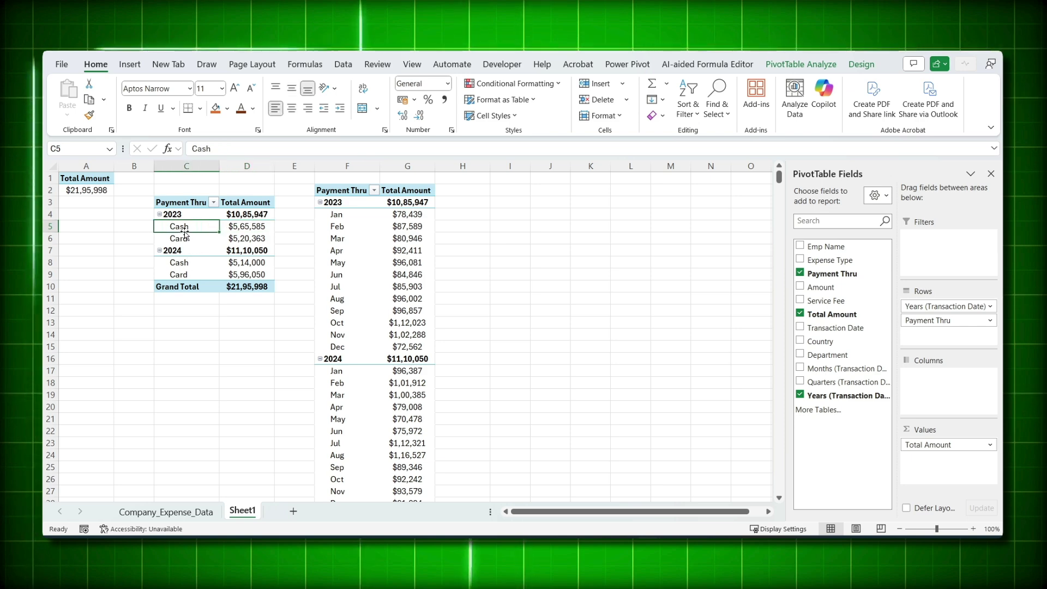
type("card")
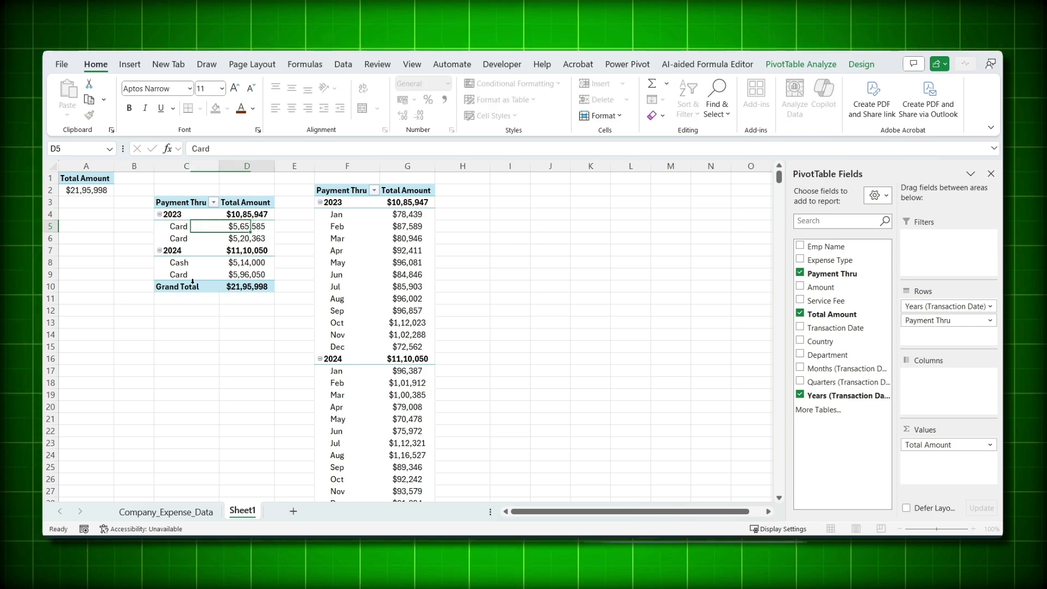
key("Tab")
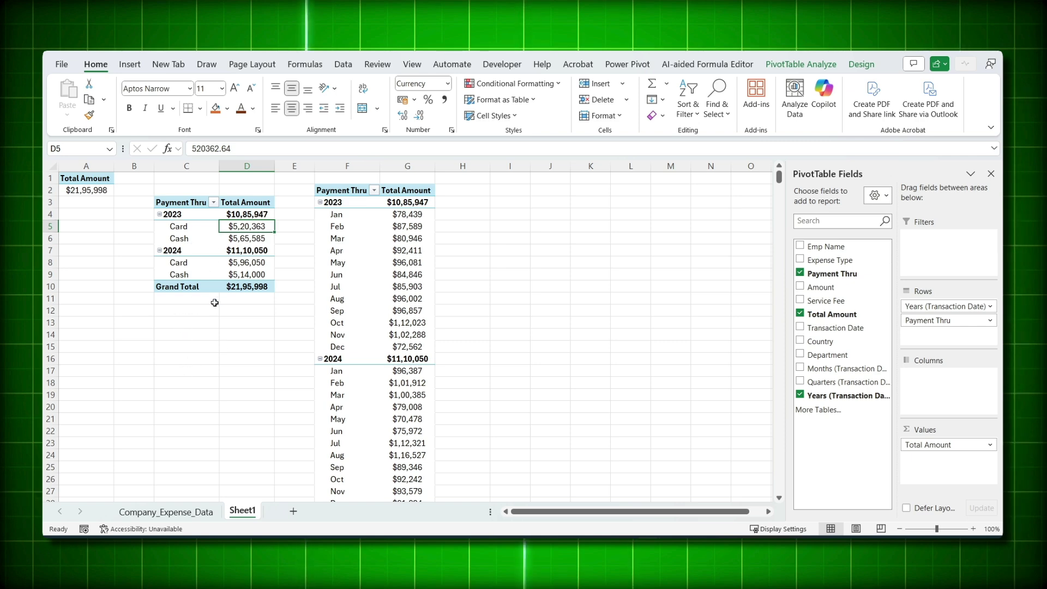
Add Total Amount to Values again, giving a second column (1085947.41 for 2023, 1110050.11 for 2024).
left_click(407, 274)
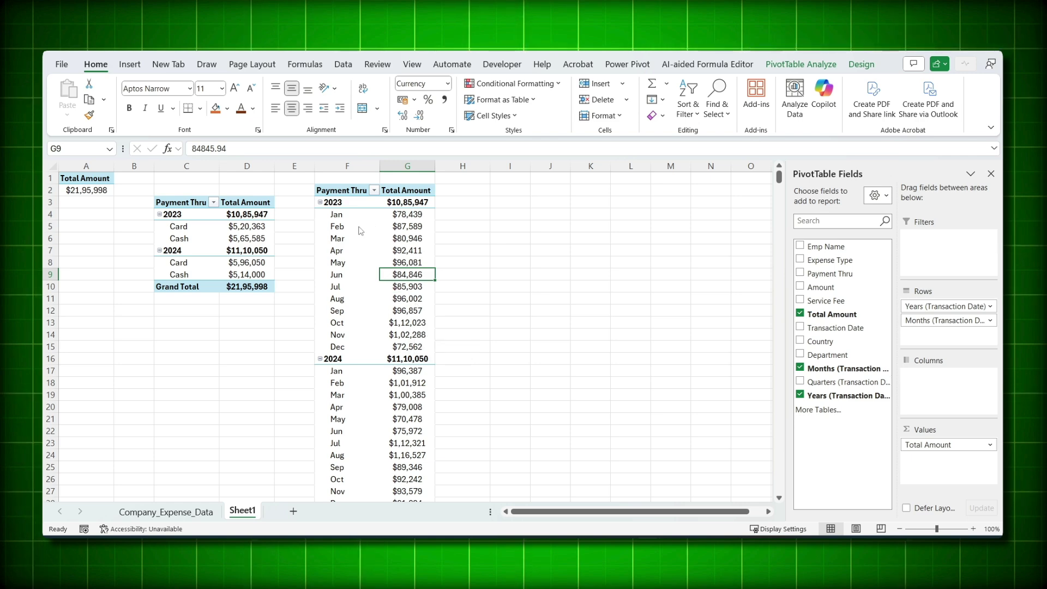
left_click(397, 225)
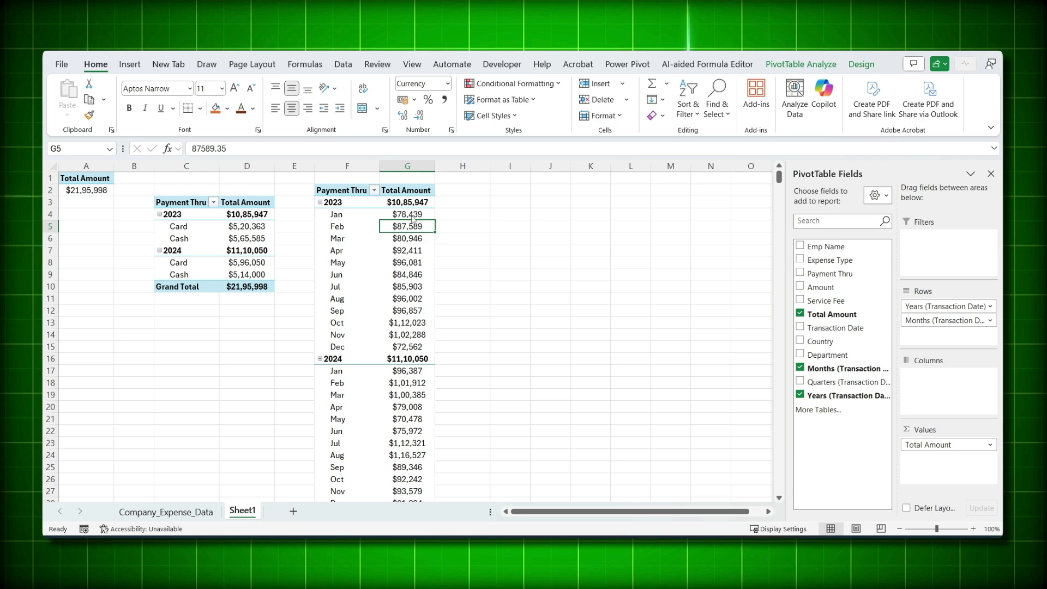
mouse_move(412, 219)
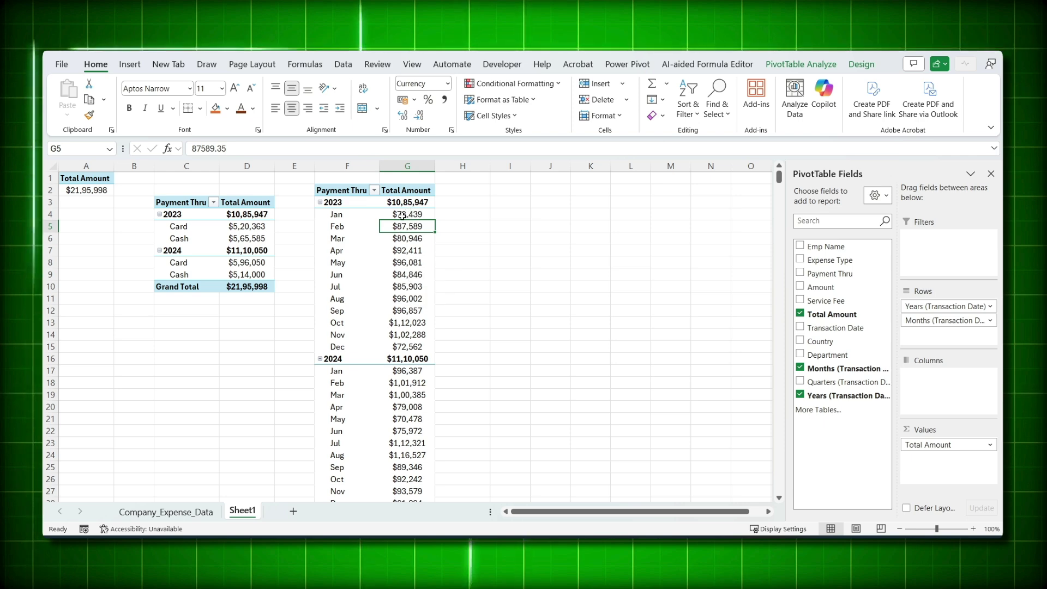
left_click_drag(832, 322, 936, 462)
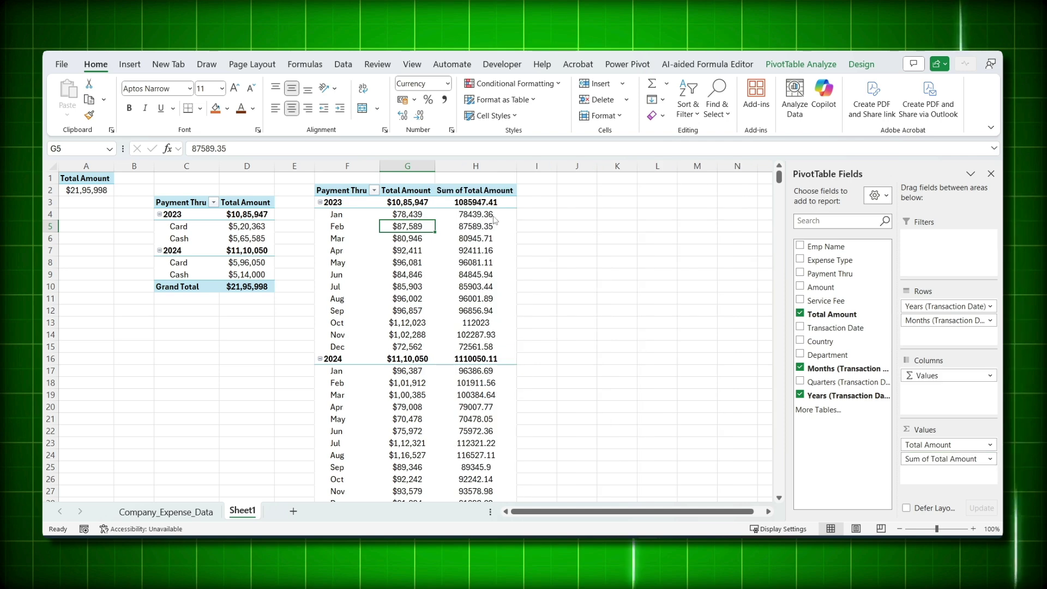
left_click(490, 218)
Show the new column as % Difference From with base item (previous).
right_click(491, 218)
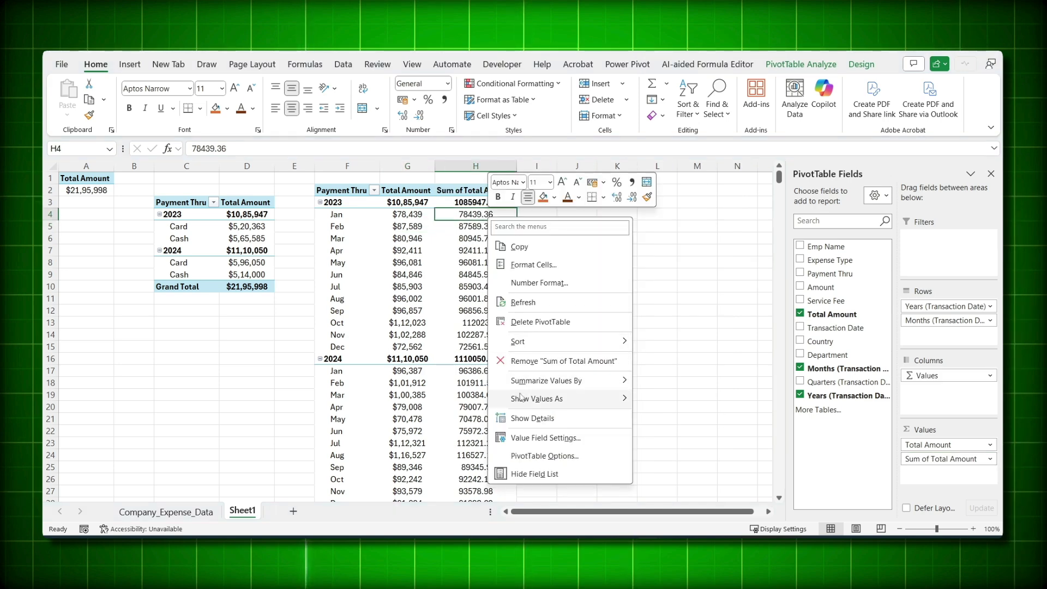
mouse_move(525, 406)
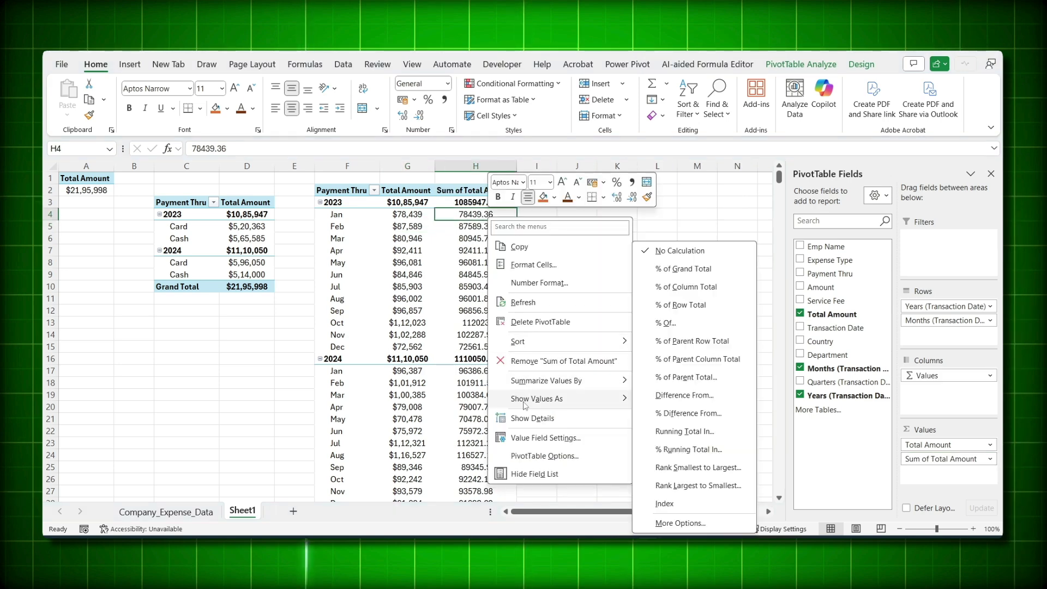
left_click(688, 413)
left_click_drag(251, 312, 286, 242)
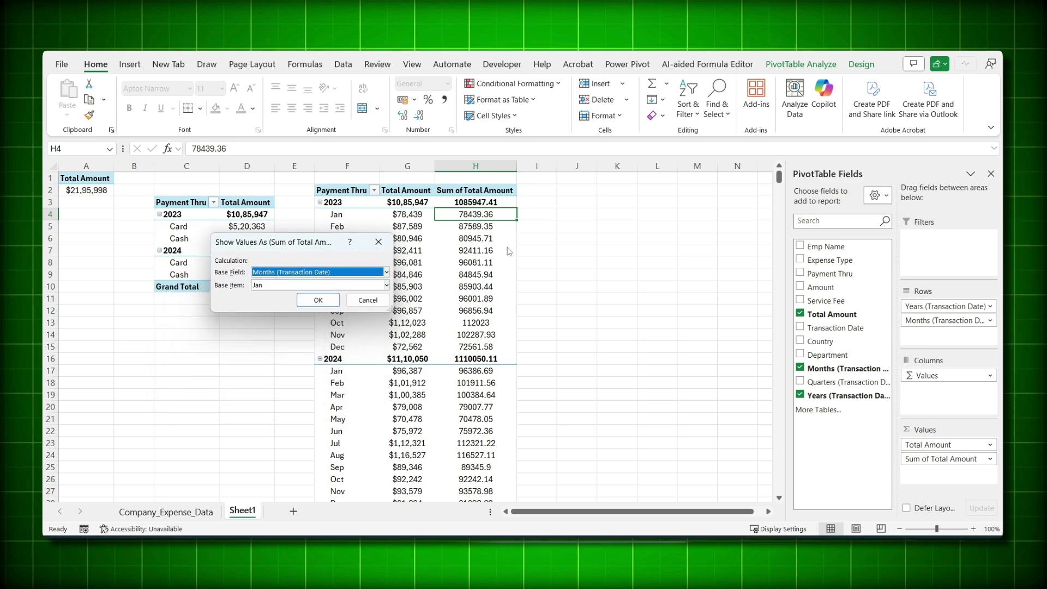
left_click(274, 288)
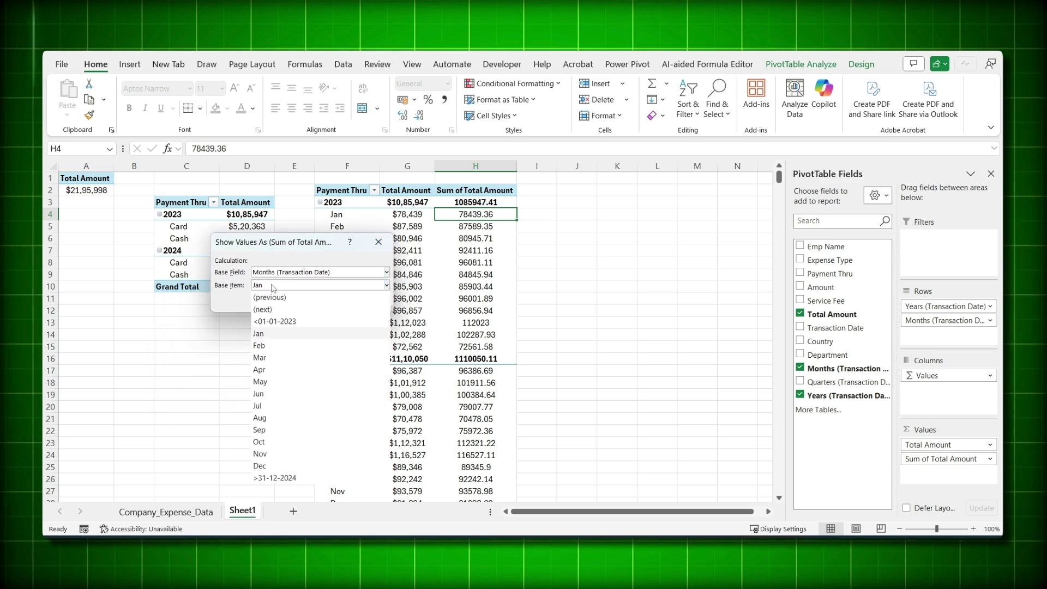
left_click(270, 297)
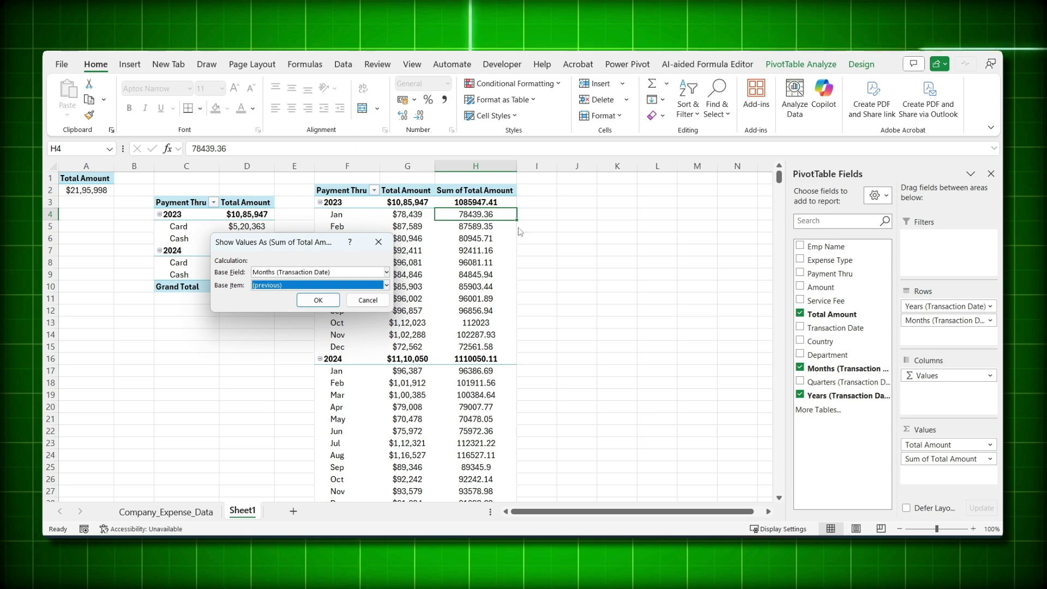
left_click(336, 300)
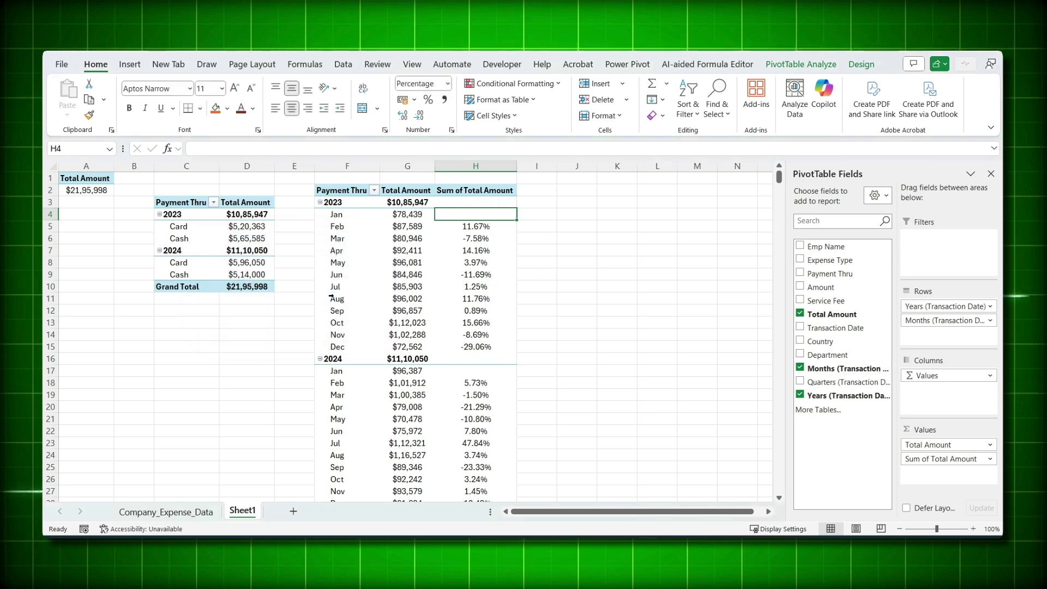
Drill into the Jan 2023 total to create the Detail1 sheet, then go back to Sheet1.
double_click(404, 216)
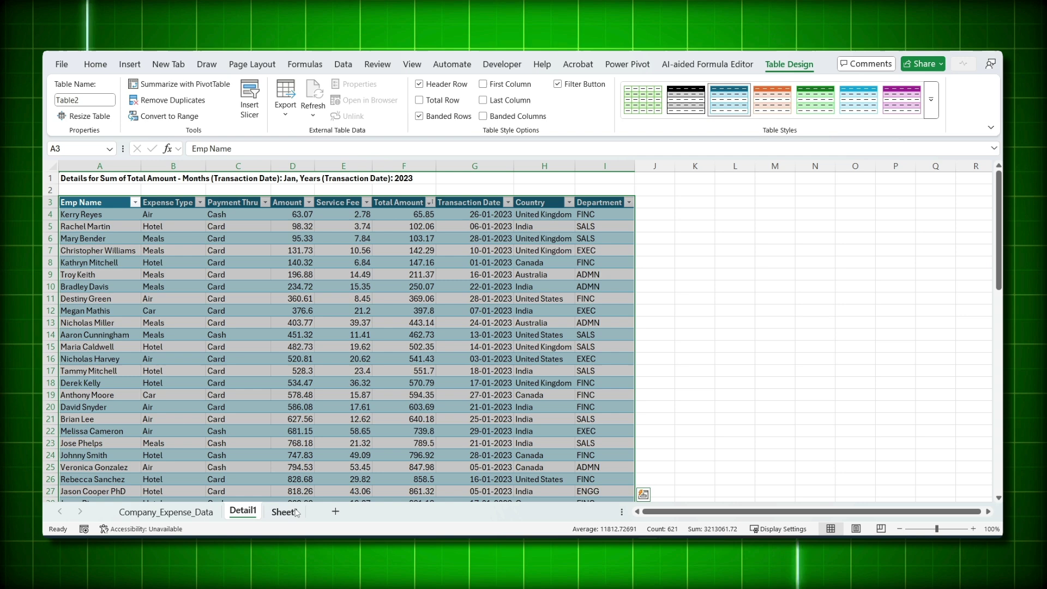
left_click(295, 512)
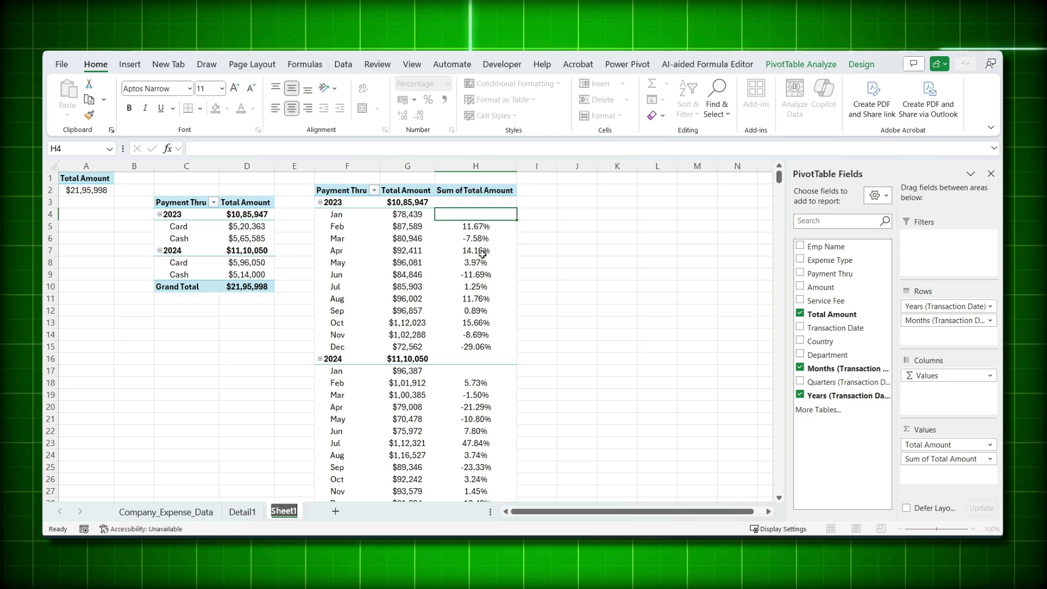
Set column H to % Difference From with base field Years (Transaction Date), e.g. 2024 at 2.22%.
right_click(477, 218)
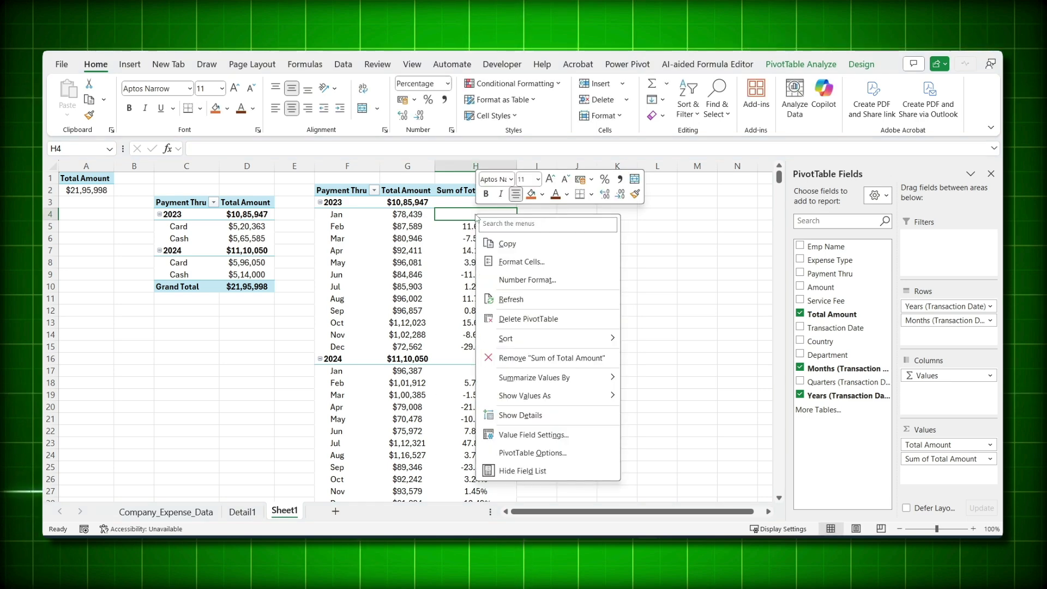
mouse_move(523, 395)
left_click(674, 406)
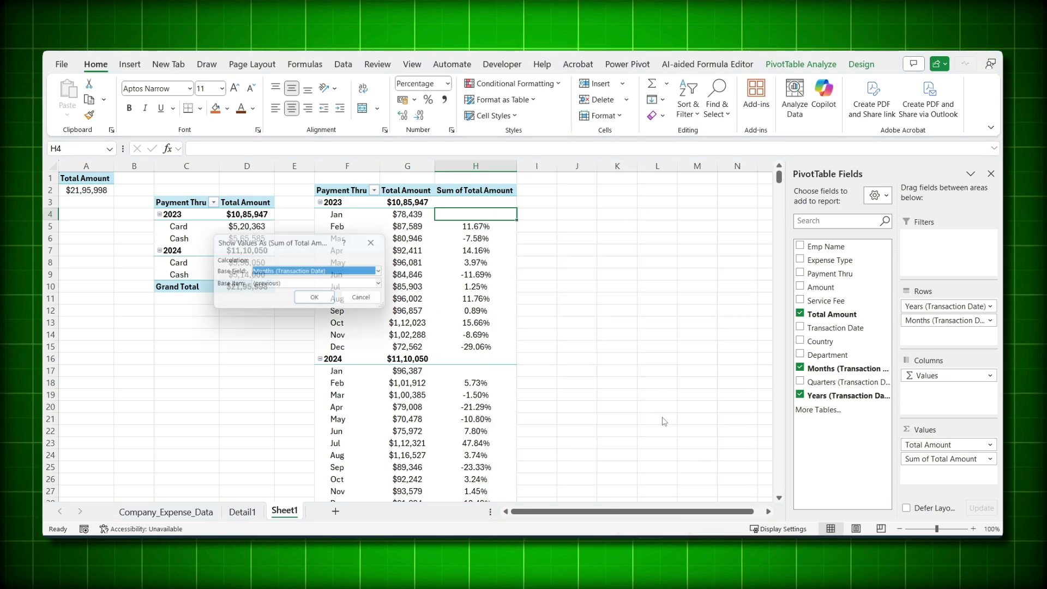
left_click(277, 273)
left_click(284, 295)
left_click(318, 299)
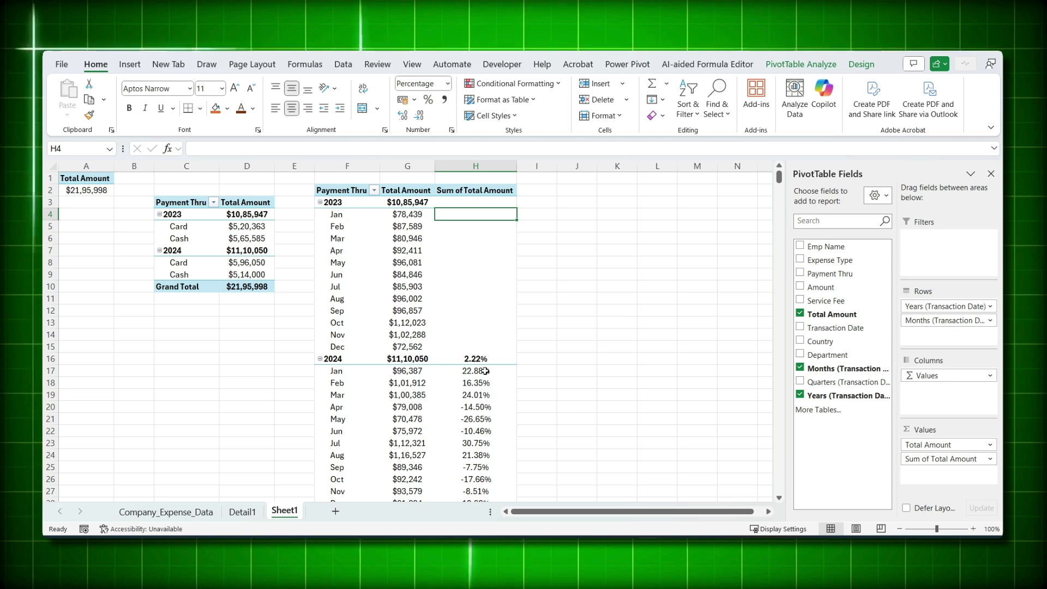
left_click(508, 371)
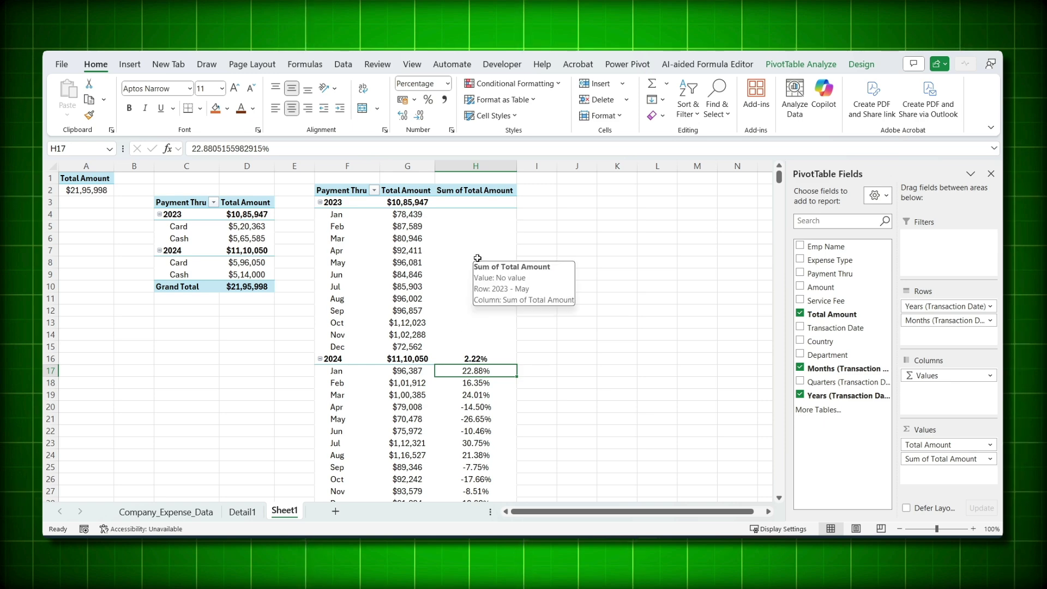
left_click(461, 217)
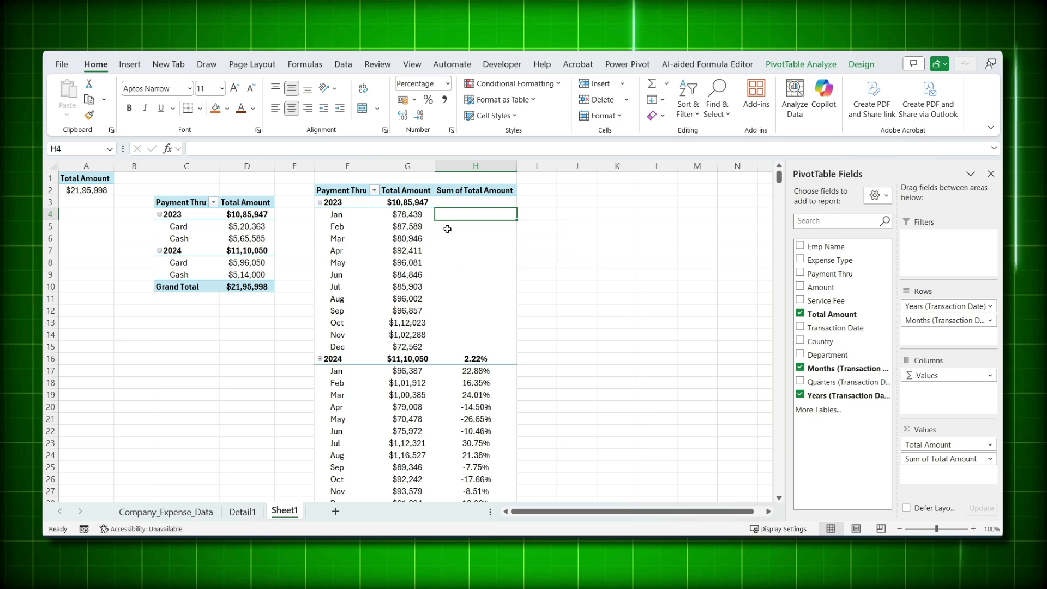
Drill into the Jan 2023 total in G4 on a new sheet, then return to Sheet1.
left_click(413, 214)
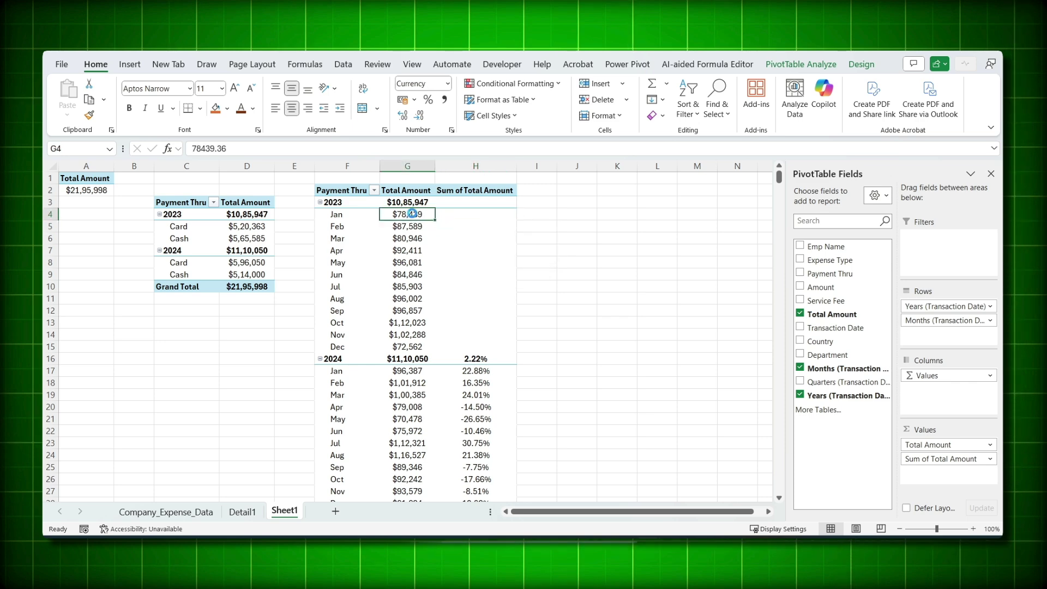
double_click(413, 214)
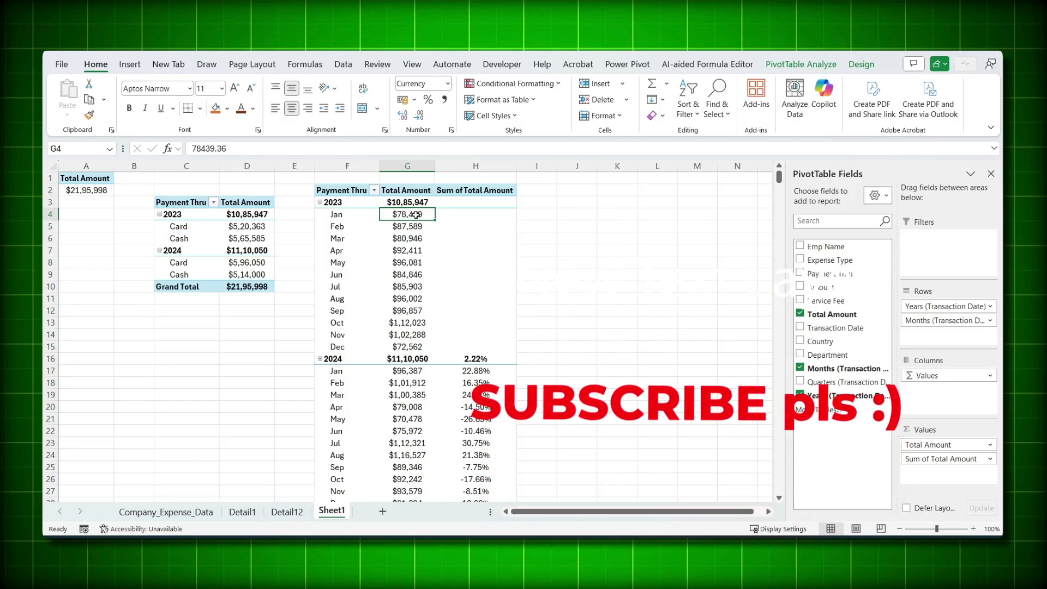
left_click(415, 228)
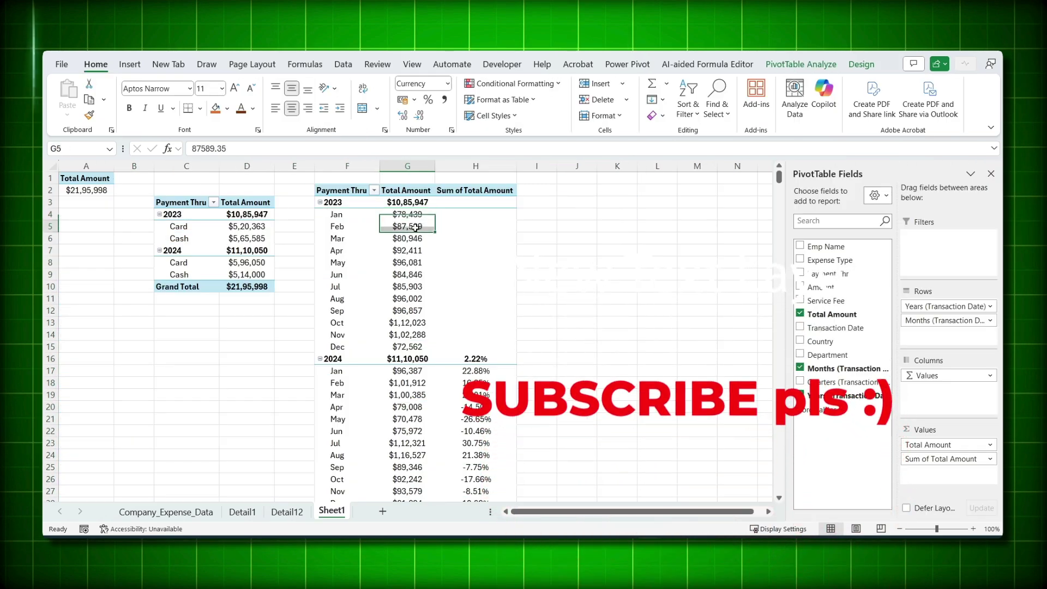
Change column H to a Running Total In with Months as the base field.
right_click(462, 215)
mouse_move(487, 404)
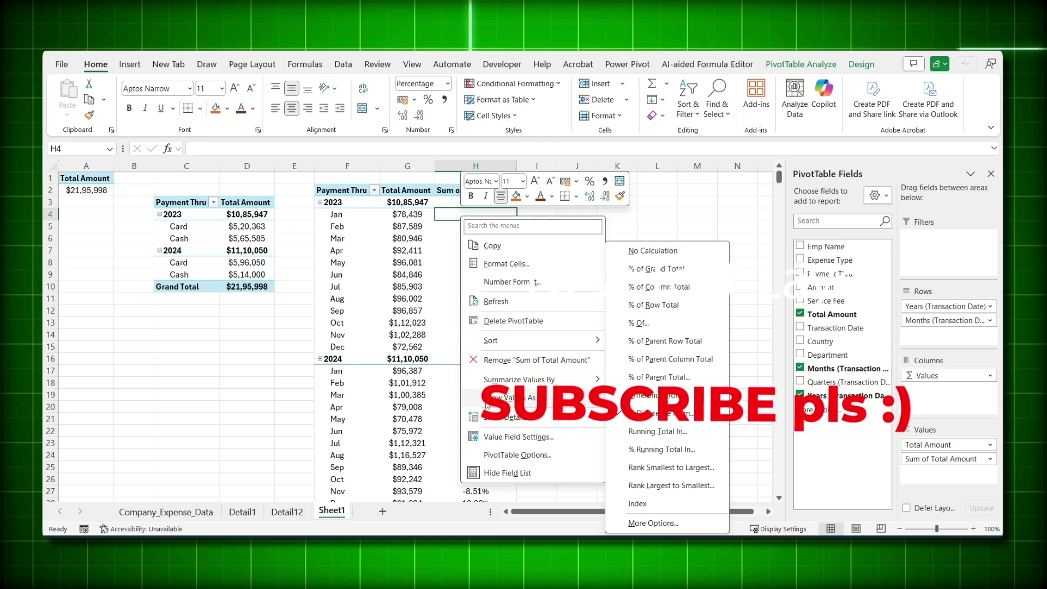
left_click(657, 431)
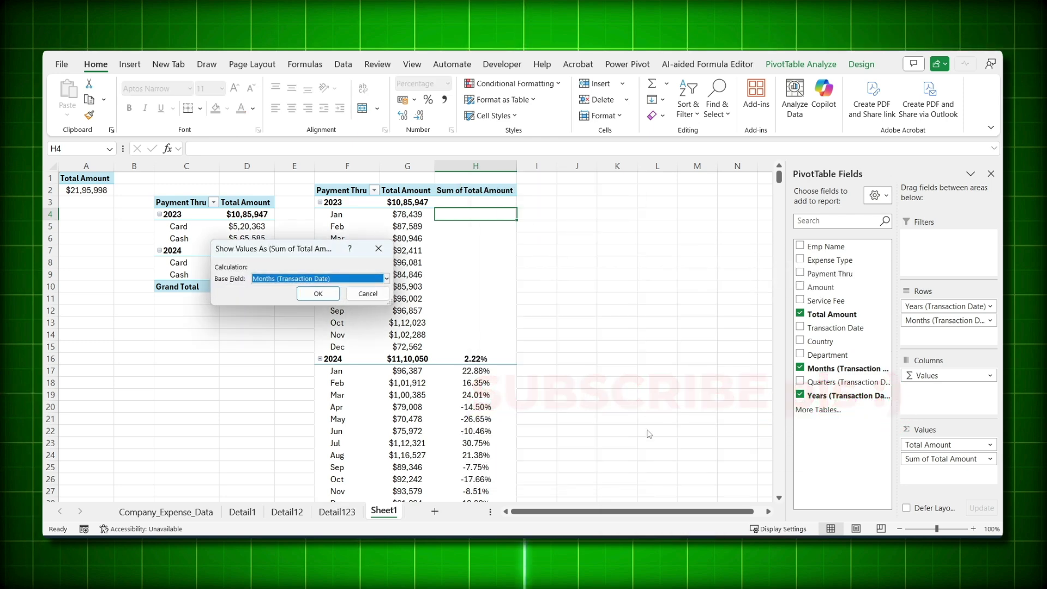
left_click(260, 282)
left_click(267, 290)
left_click(318, 293)
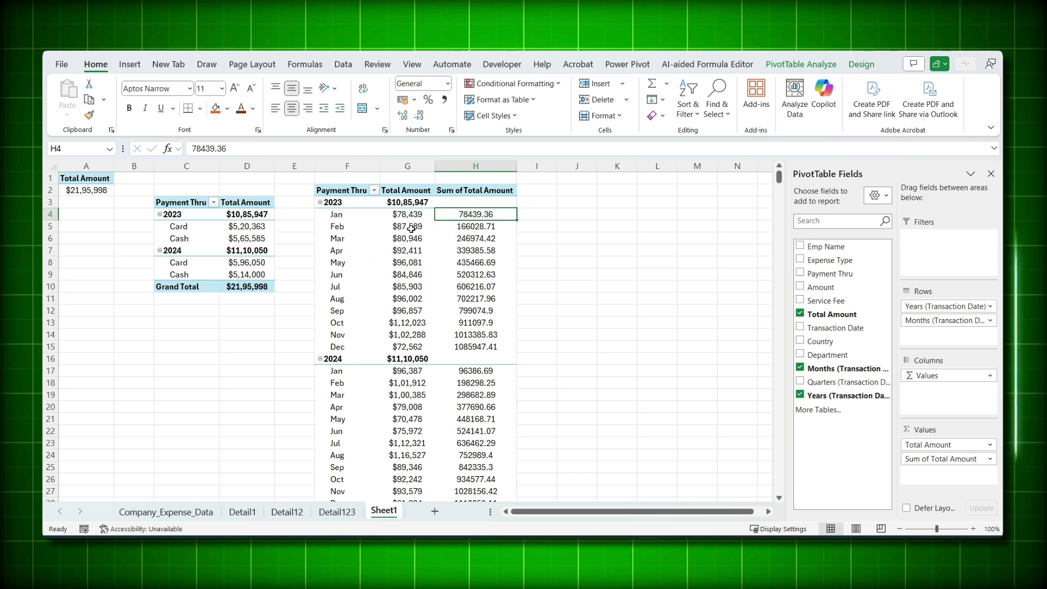
mouse_move(478, 228)
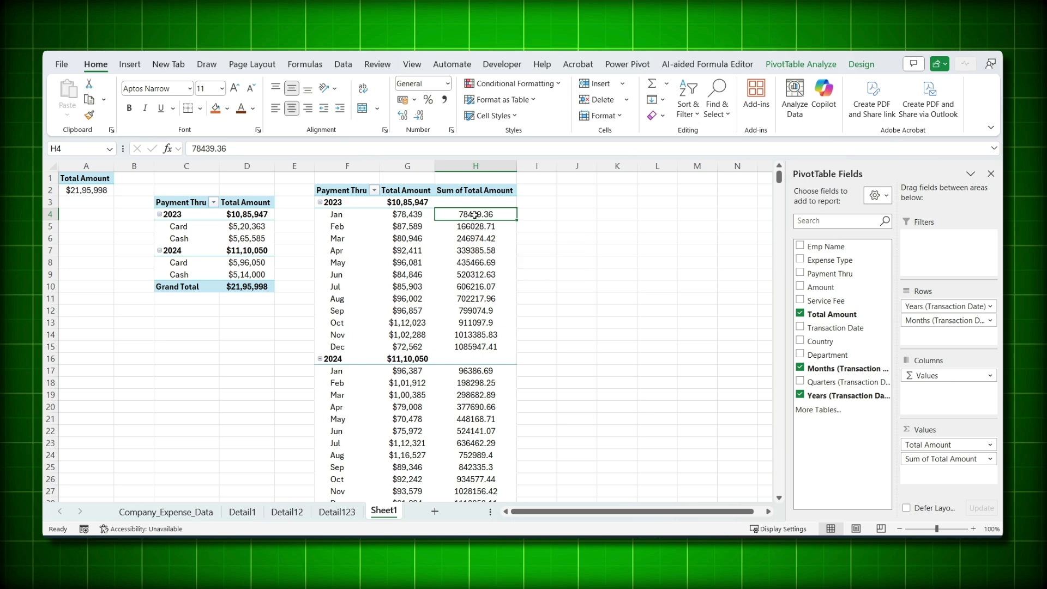
Show column H values as % of Parent Total with Years (Transaction Date) as the base field.
right_click(475, 214)
mouse_move(534, 398)
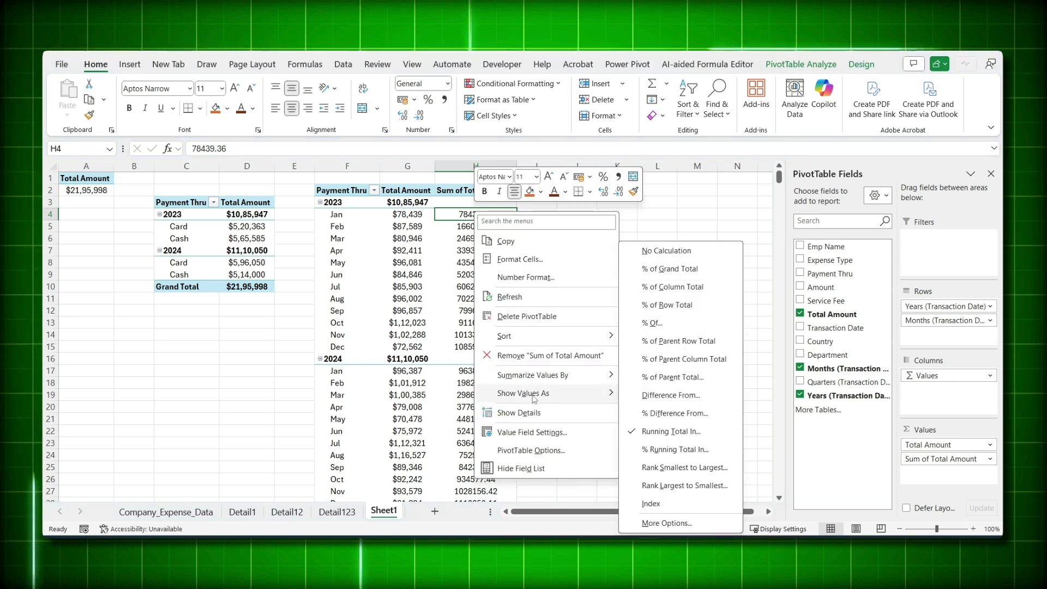
left_click(666, 377)
left_click(287, 279)
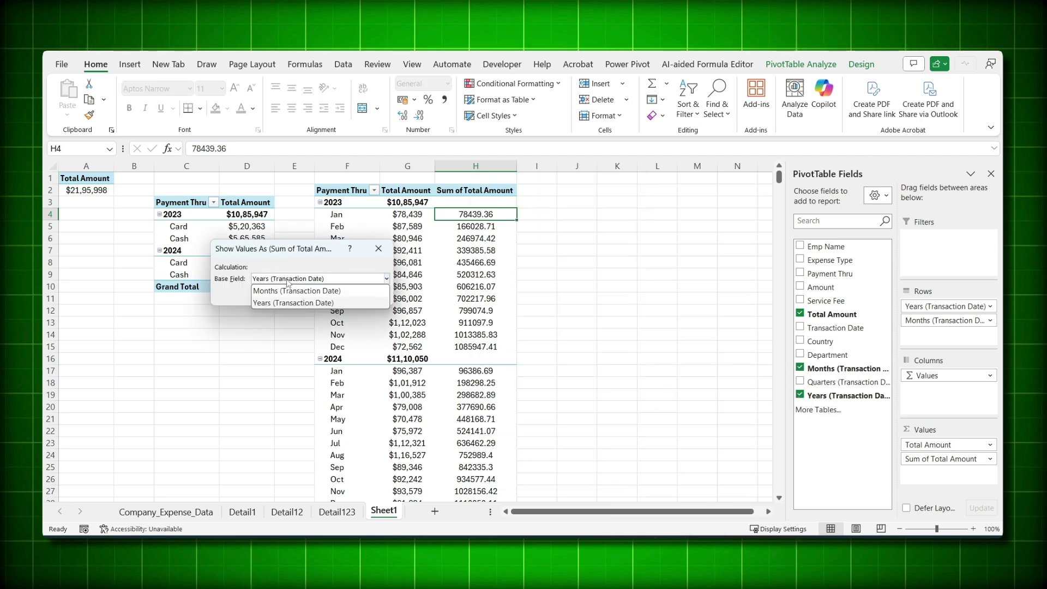
left_click(282, 303)
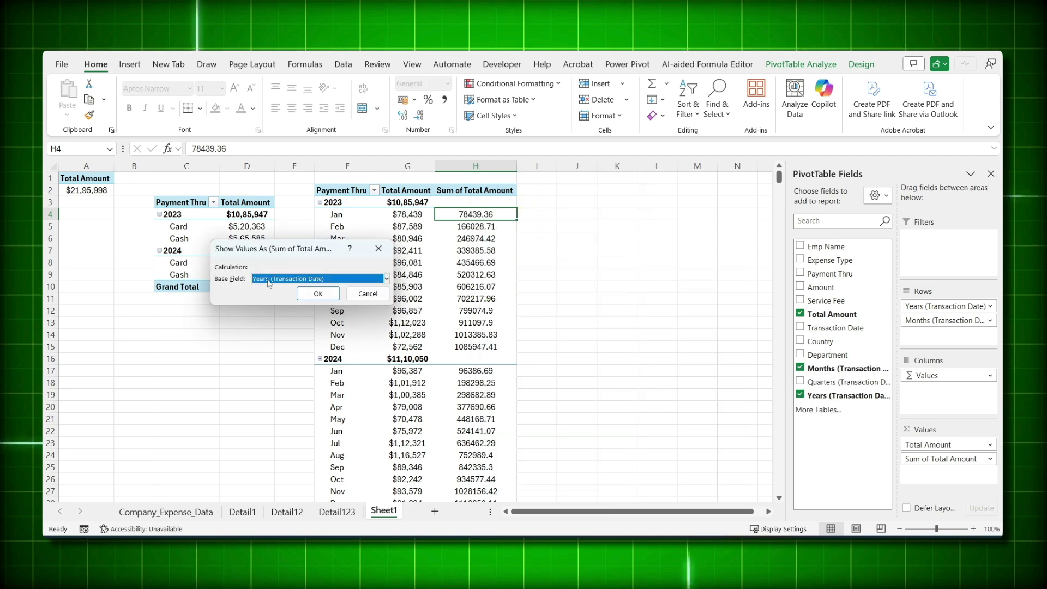
left_click(283, 279)
left_click(272, 305)
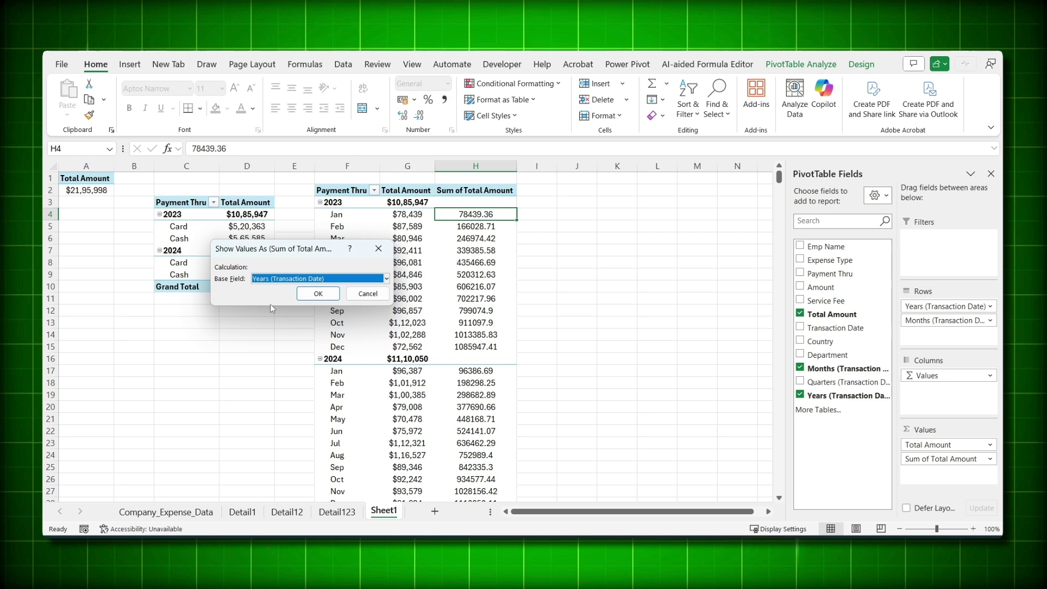
left_click(319, 294)
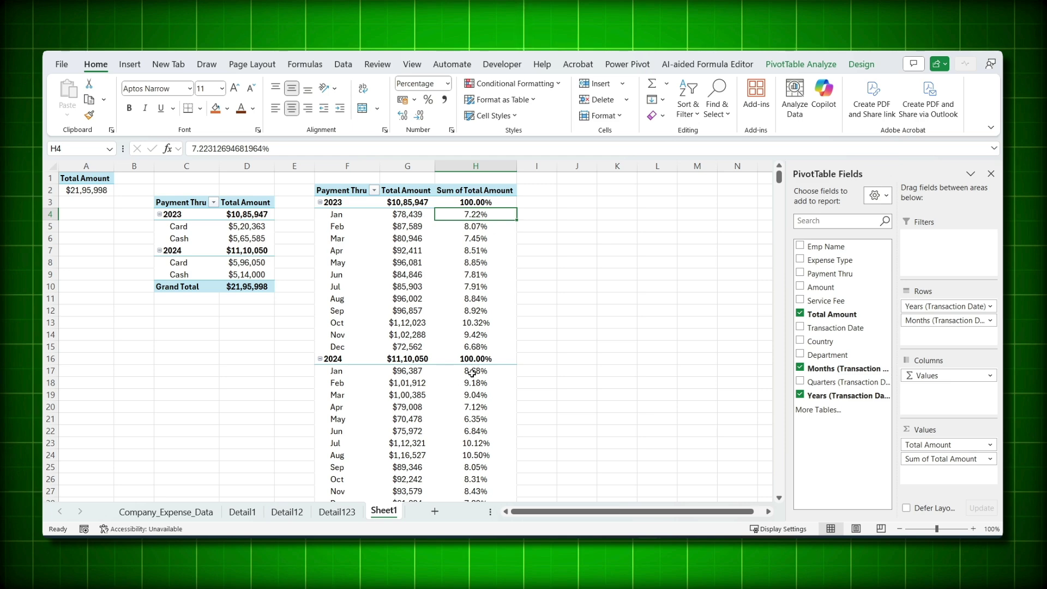
Drill into the Jan 2023 total in G4 to list its transactions on a new sheet.
mouse_move(486, 449)
left_click(405, 217)
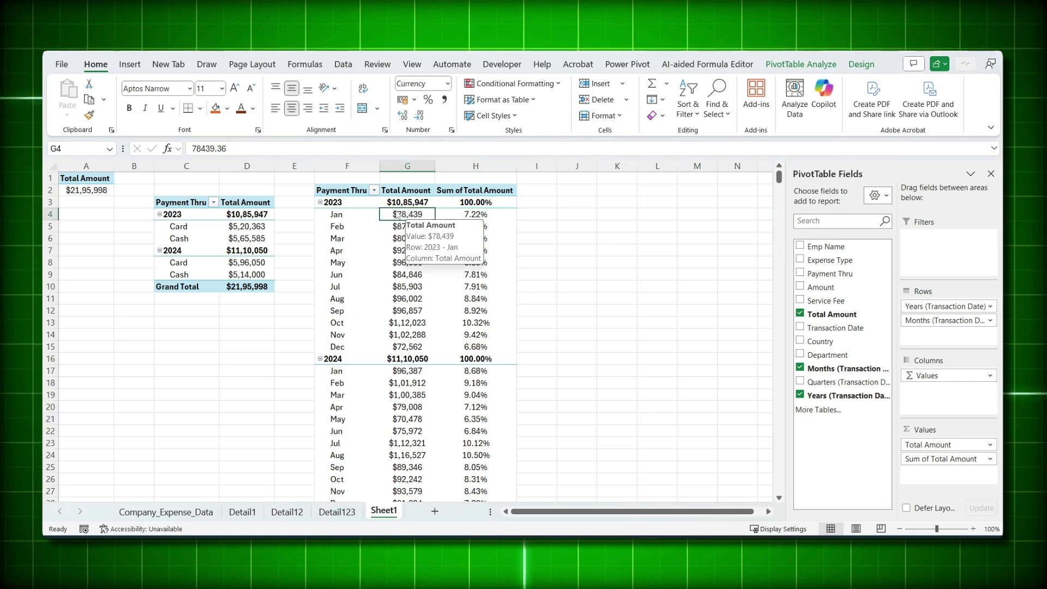
double_click(404, 217)
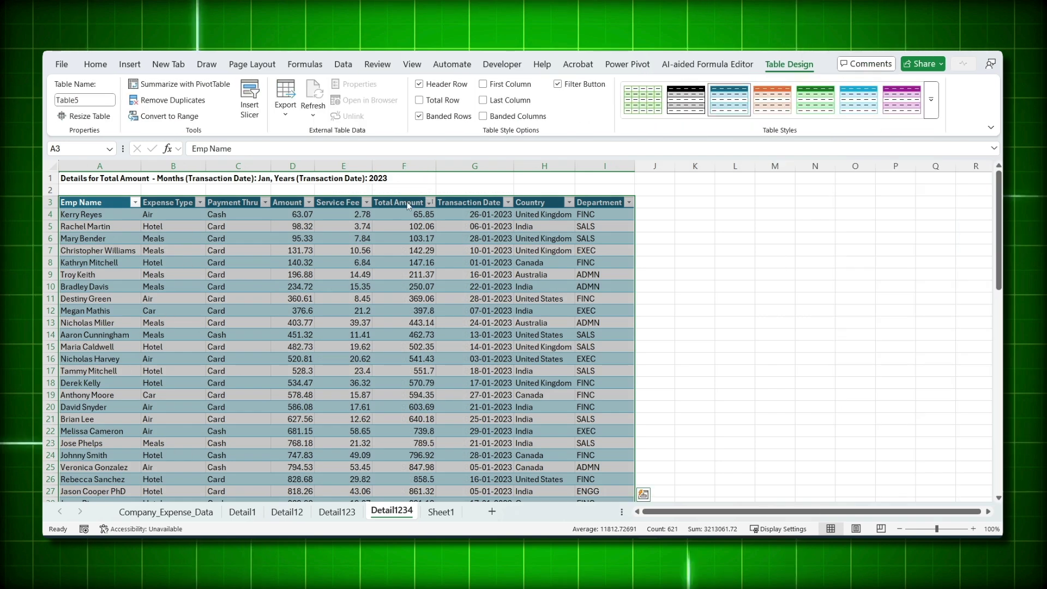
Select the Total Amount column to check its sum, then drill into Sheet1's 2023 Cash total.
left_click(408, 215)
key("ctrl+shift+Down")
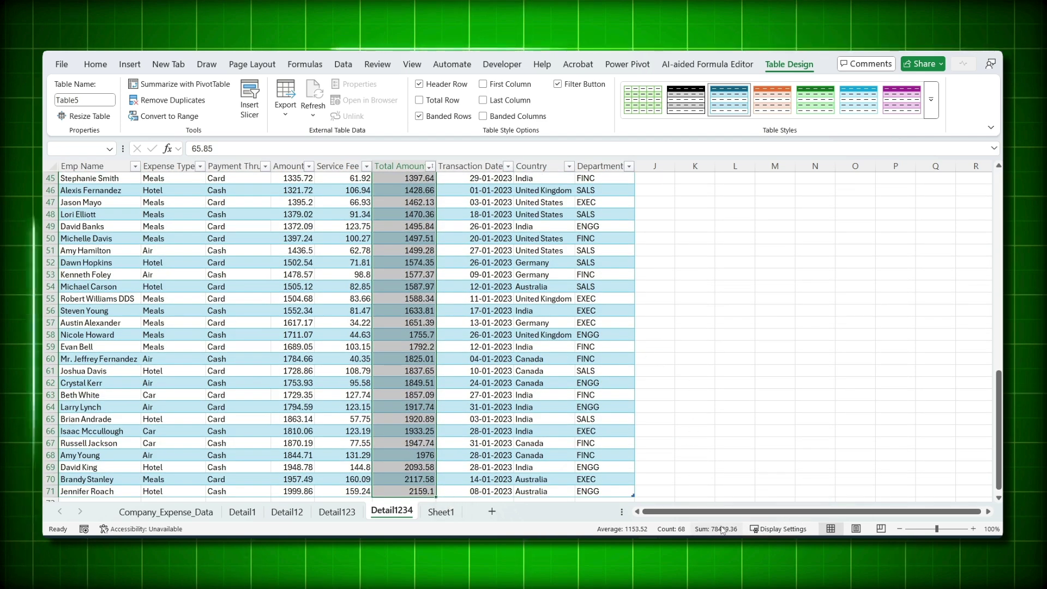
left_click(443, 513)
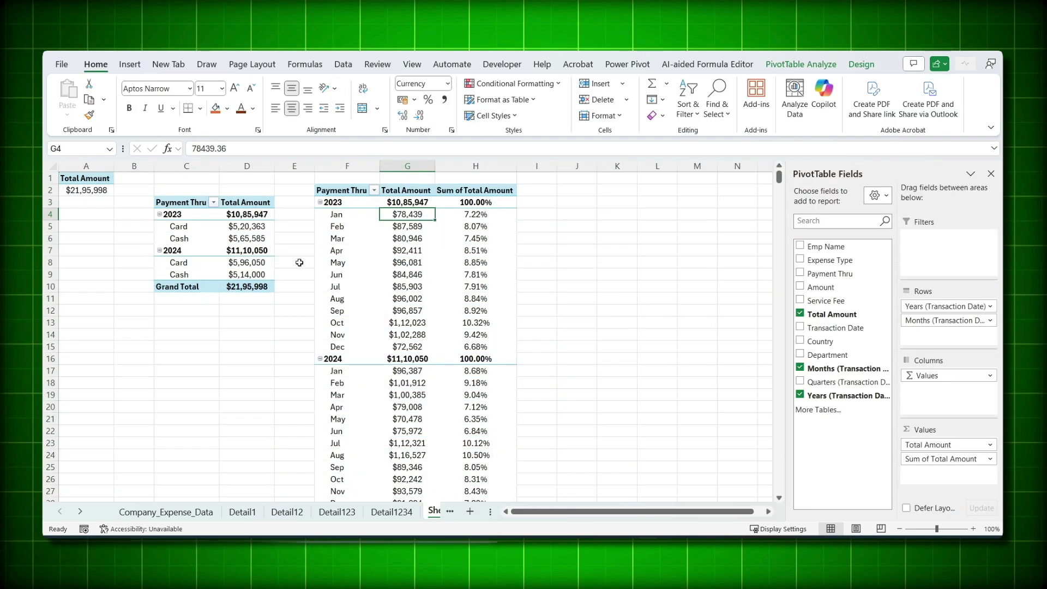
double_click(238, 290)
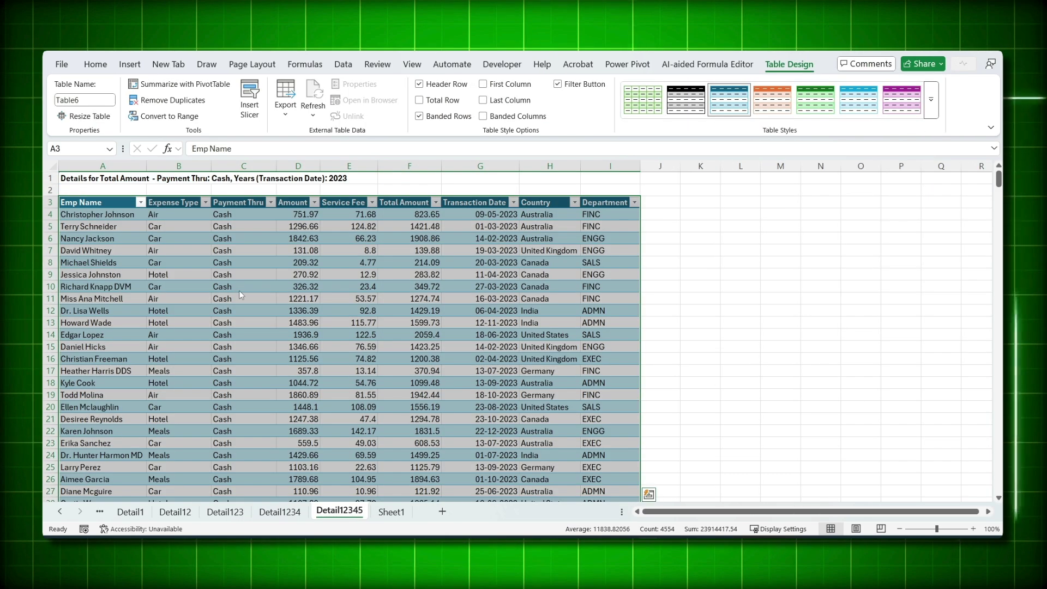